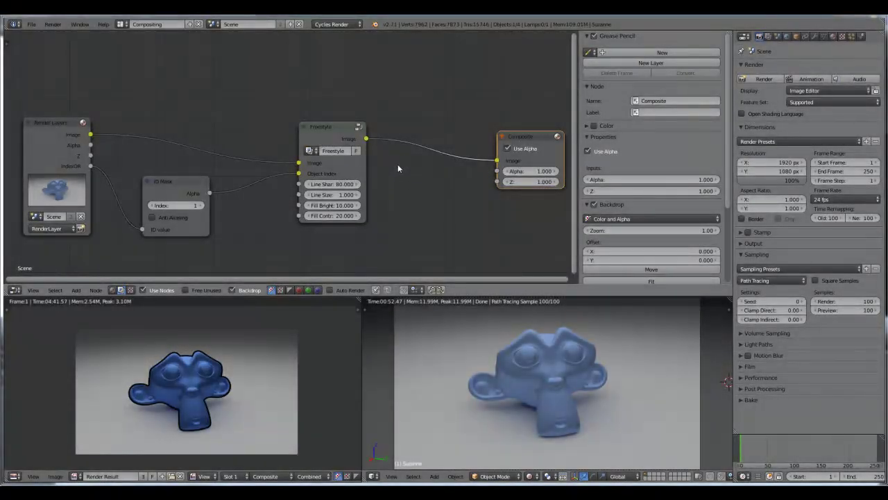
# - Inspect the compositing node chain and the black outline around the monkey head in the render result
pyautogui.moveTo(385, 187); pyautogui.dragTo(387, 172, button='middle')
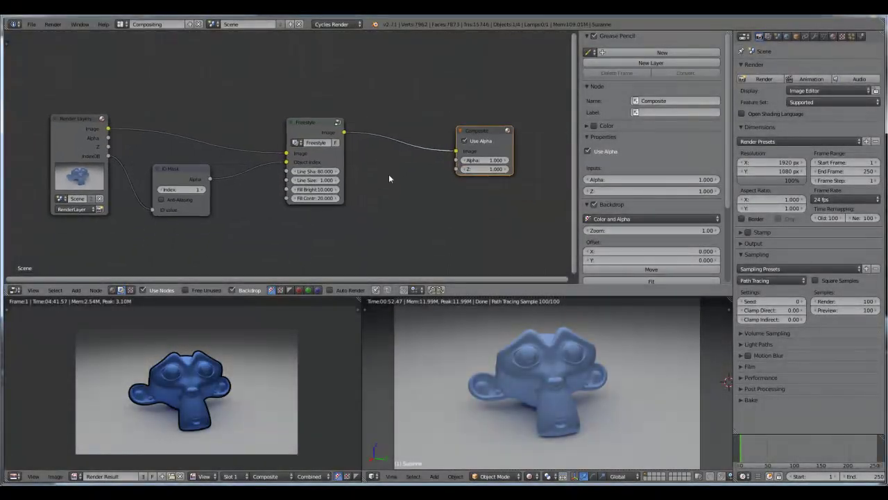
pyautogui.scroll(2, 388, 175)
pyautogui.moveTo(384, 141)
pyautogui.keyDown('shift'); pyautogui.mouseDown(button='middle')
pyautogui.moveTo(382, 179)
pyautogui.moveTo(386, 144)
pyautogui.moveTo(386, 152)
pyautogui.mouseUp(button='middle'); pyautogui.keyUp('shift')
pyautogui.scroll(1, 386, 153)
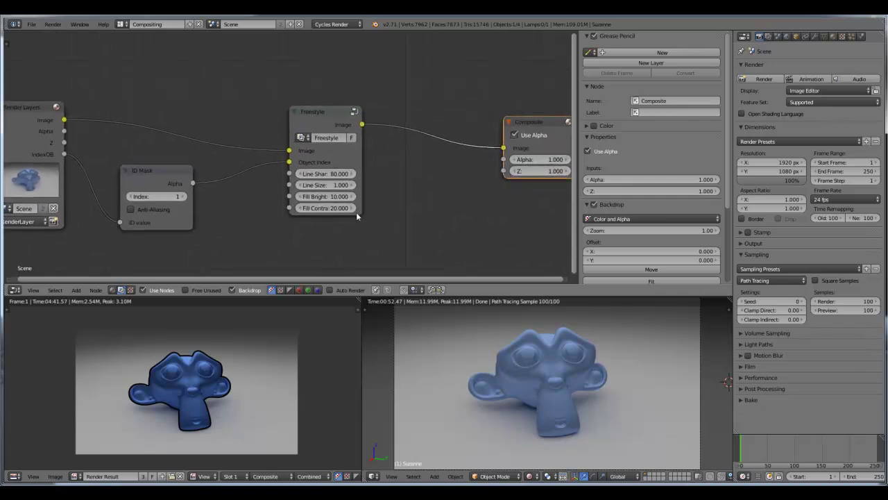
pyautogui.scroll(3, 236, 381)
pyautogui.scroll(-1, 208, 370)
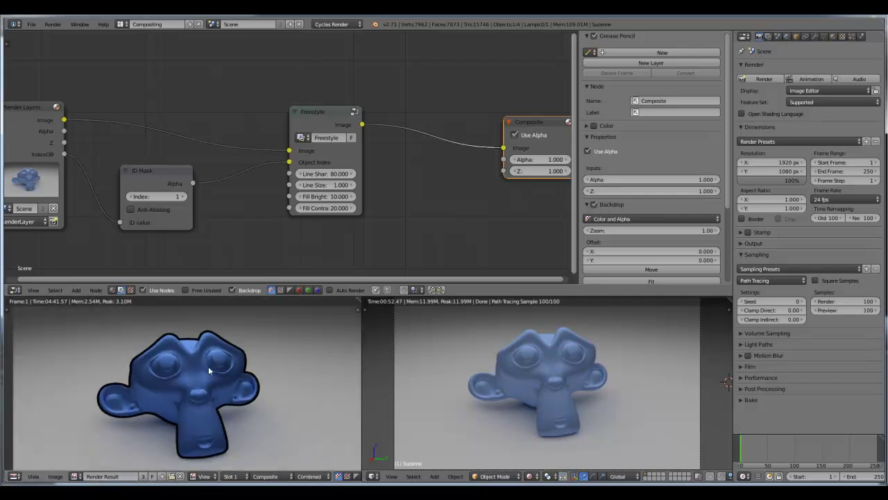
pyautogui.scroll(1, 203, 349)
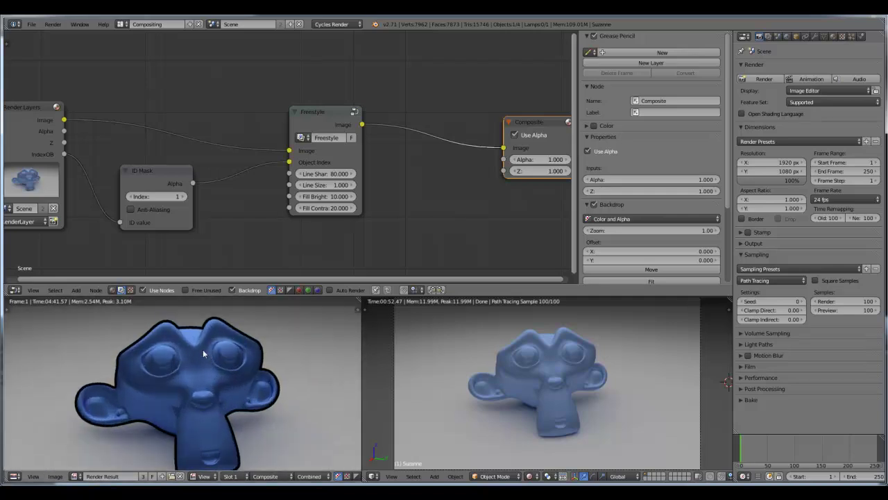
pyautogui.scroll(3, 201, 339)
pyautogui.scroll(-3, 197, 342)
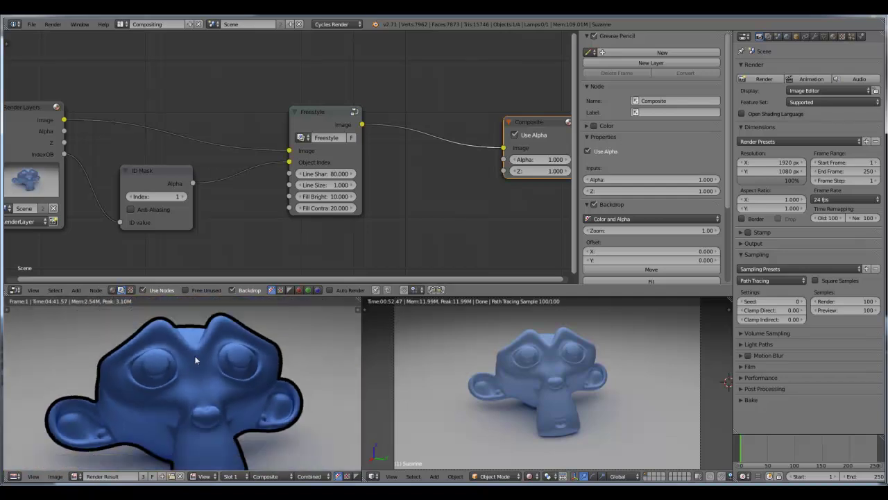
pyautogui.scroll(1, 102, 357)
pyautogui.scroll(2, 226, 393)
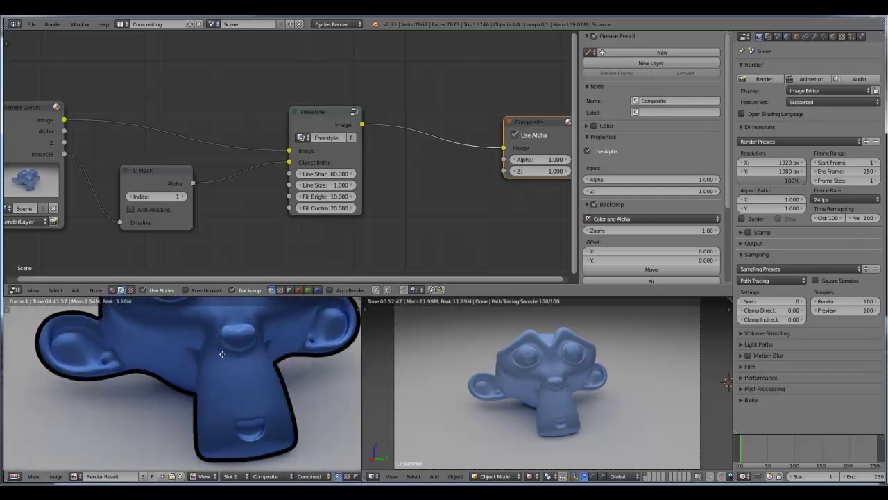
pyautogui.scroll(-3, 203, 385)
pyautogui.scroll(3, 203, 385)
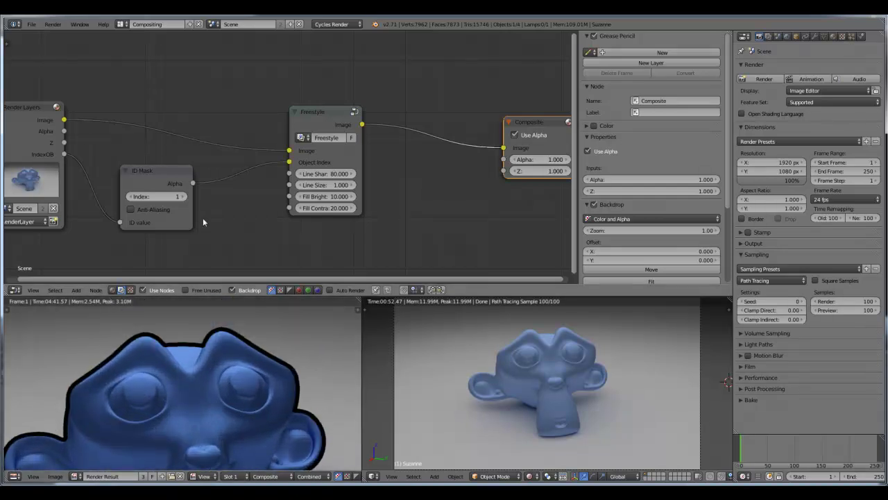
# - Move the Freestyle group node higher in the node tree, above the level of the Composite node
pyautogui.scroll(-2, 203, 217)
pyautogui.scroll(3, 255, 245)
pyautogui.moveTo(242, 243); pyautogui.dragTo(208, 213, button='middle')
pyautogui.scroll(2, 381, 187)
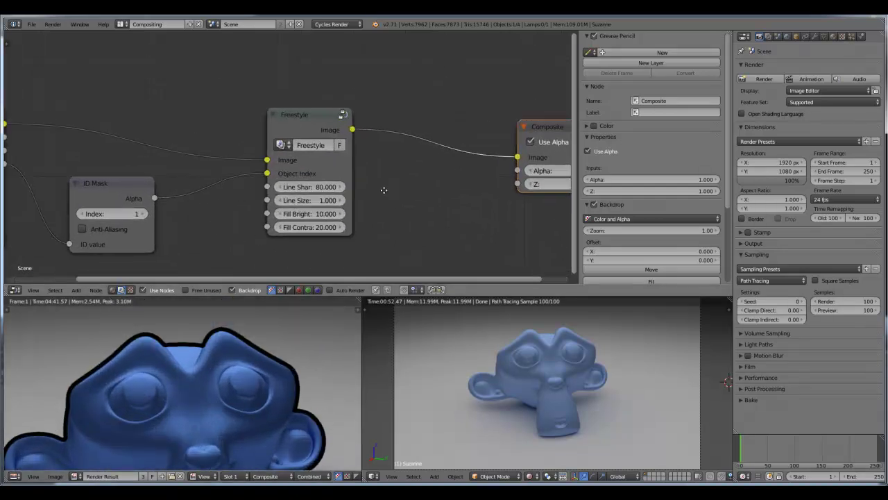
pyautogui.moveTo(384, 190); pyautogui.dragTo(313, 203, button='middle')
pyautogui.moveTo(249, 158); pyautogui.dragTo(247, 119)
# - Nudge the Freestyle group node slightly further along the chain toward the Composite node
pyautogui.scroll(-3, 223, 389)
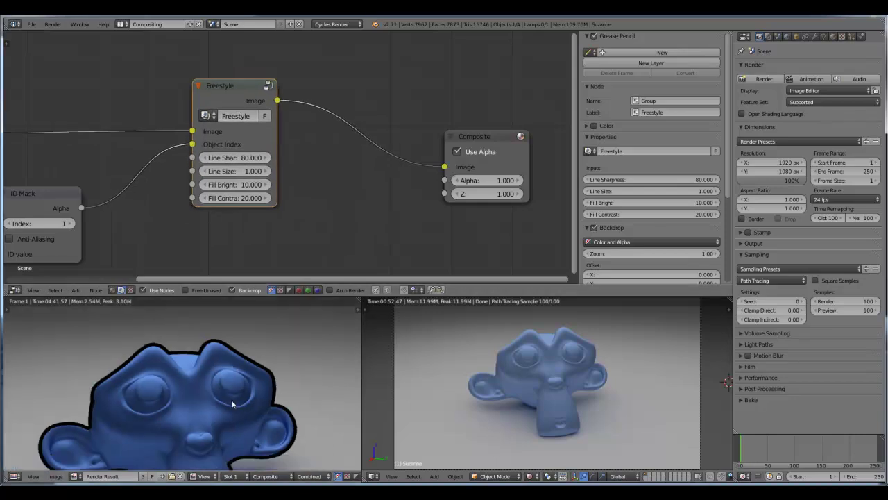
pyautogui.scroll(2, 224, 389)
pyautogui.scroll(-1, 216, 399)
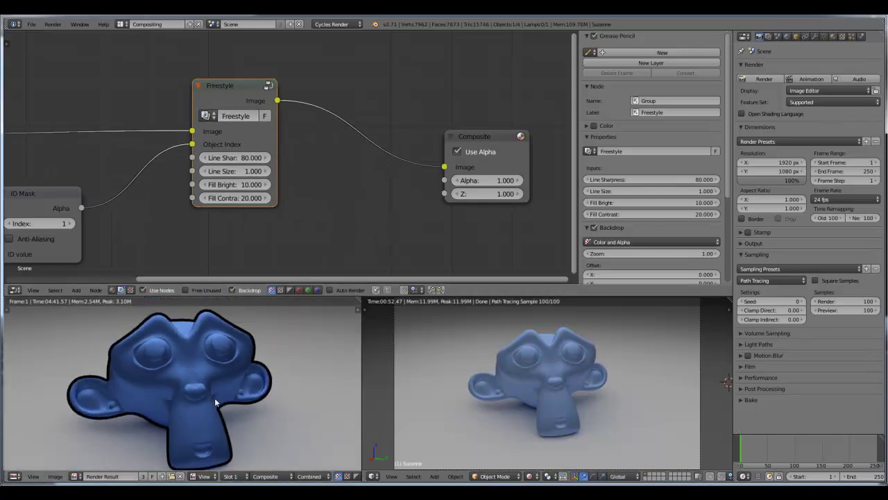
pyautogui.scroll(-1, 207, 368)
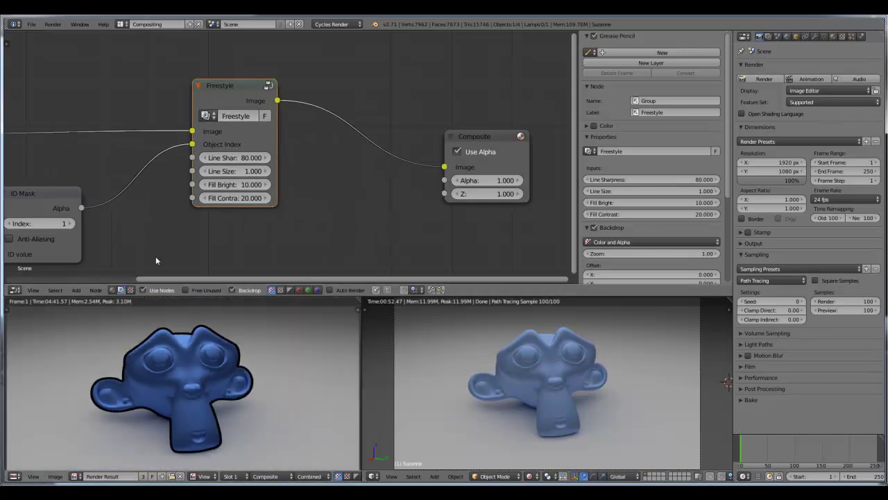
pyautogui.press('Home')
pyautogui.moveTo(317, 104); pyautogui.dragTo(329, 106)
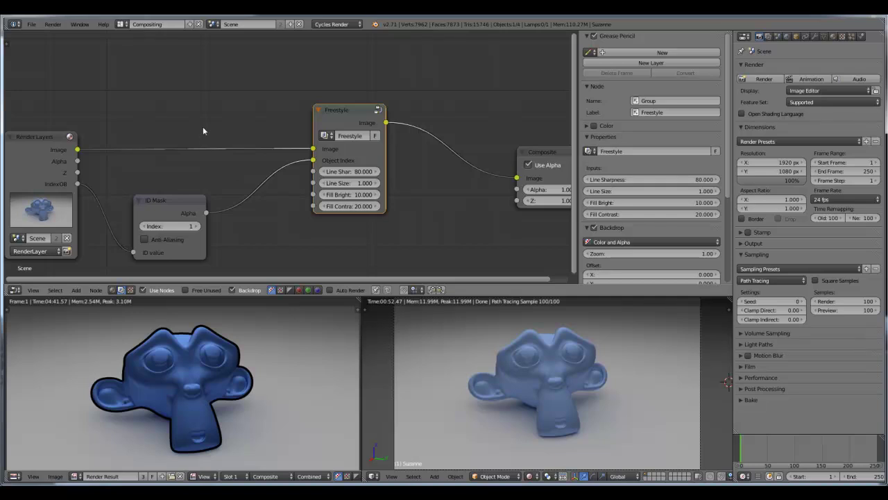
# - Examine the links from Render Layers and ID Mask into the Freestyle node, and its line and fill inputs
pyautogui.moveTo(246, 179); pyautogui.dragTo(214, 206, button='middle')
pyautogui.scroll(-1, 173, 195)
pyautogui.scroll(1, 204, 202)
pyautogui.scroll(1, 208, 211)
pyautogui.scroll(-2, 216, 202)
pyautogui.scroll(1, 228, 199)
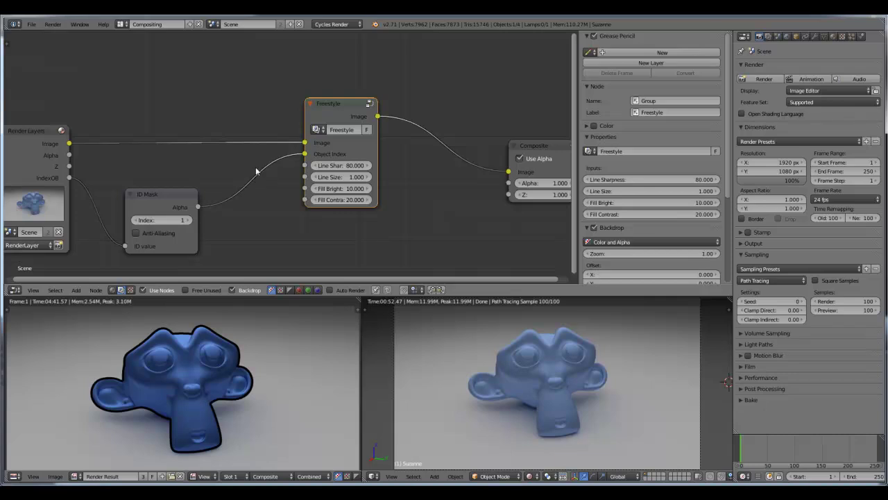
pyautogui.scroll(-2, 234, 178)
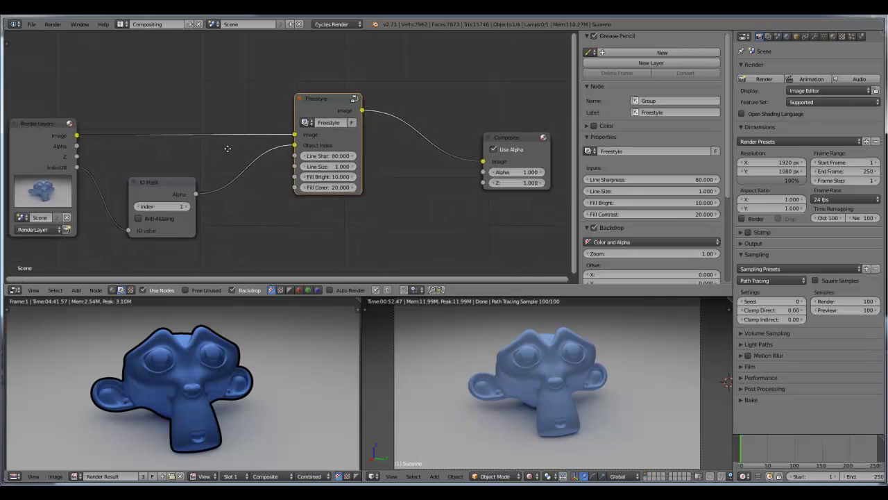
pyautogui.moveTo(286, 220); pyautogui.dragTo(270, 222, button='middle')
pyautogui.moveTo(362, 221); pyautogui.dragTo(354, 212, button='middle')
pyautogui.scroll(1, 281, 218)
pyautogui.moveTo(266, 221); pyautogui.dragTo(290, 221, button='middle')
pyautogui.scroll(-1, 309, 223)
pyautogui.scroll(3, 347, 226)
pyautogui.scroll(3, 317, 255)
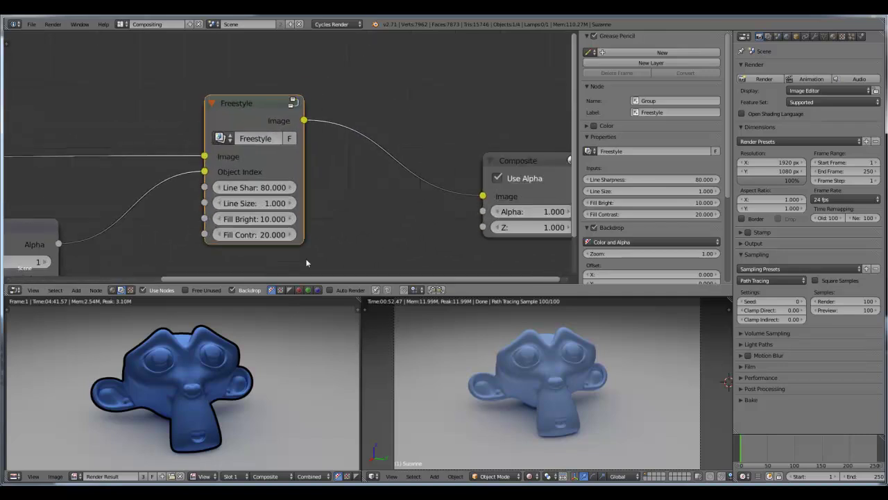
pyautogui.scroll(-2, 354, 201)
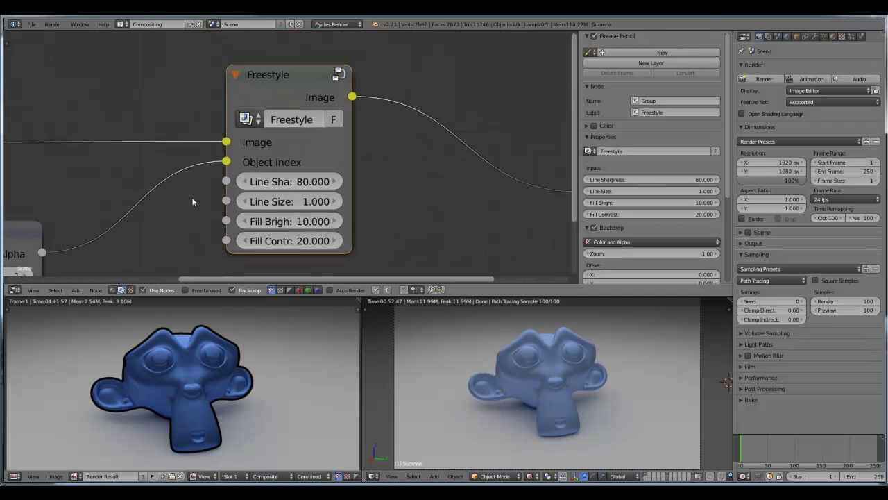
# - Shift the Freestyle node slightly and widen it enough to show its full input names
pyautogui.scroll(2, 333, 201)
pyautogui.moveTo(297, 180); pyautogui.dragTo(297, 190, button='middle')
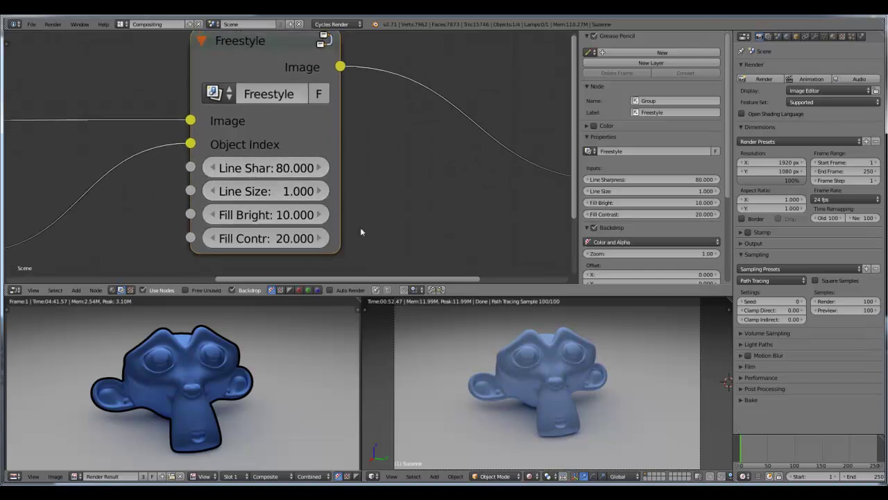
pyautogui.moveTo(251, 54); pyautogui.dragTo(241, 54)
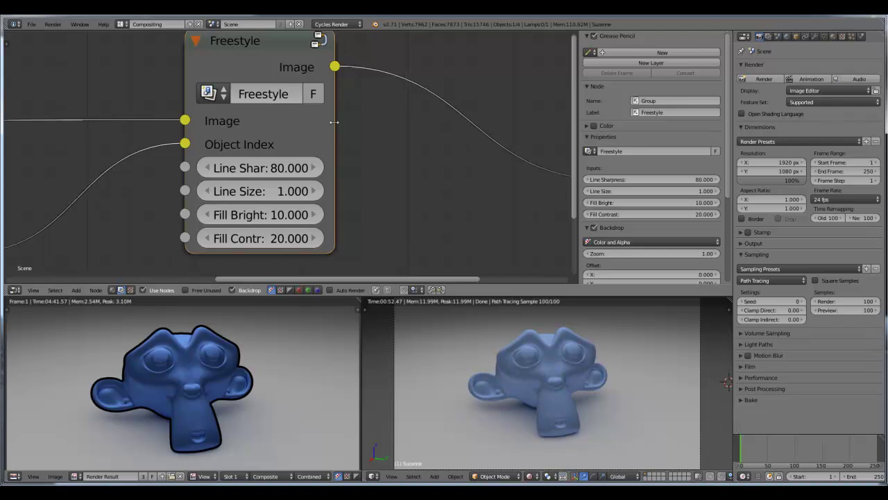
pyautogui.moveTo(335, 122); pyautogui.dragTo(370, 122)
# - Examine the outlined monkey head in the render result up close and as a whole
pyautogui.scroll(4, 230, 350)
pyautogui.scroll(-2, 185, 391)
pyautogui.moveTo(185, 391); pyautogui.dragTo(192, 369, button='middle')
pyautogui.scroll(-1, 192, 370)
pyautogui.scroll(-1, 188, 354)
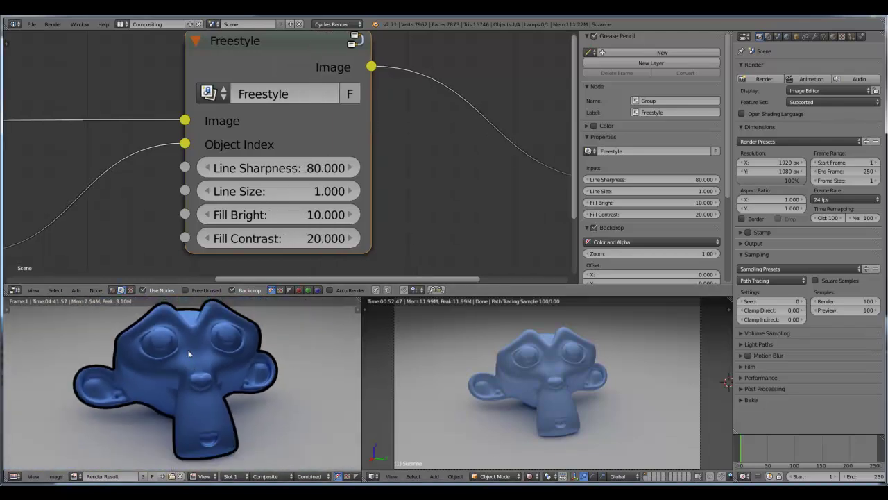
pyautogui.scroll(-1, 199, 340)
pyautogui.scroll(1, 239, 362)
pyautogui.moveTo(223, 345); pyautogui.dragTo(216, 352, button='middle')
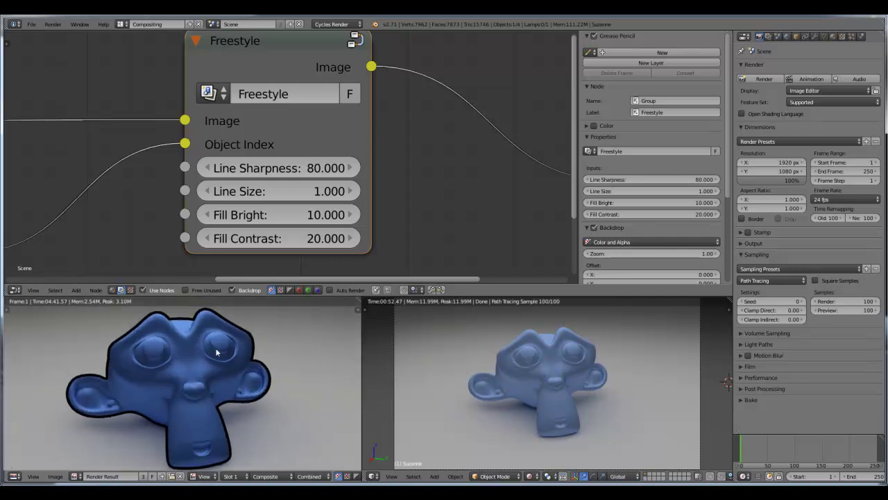
pyautogui.scroll(-1, 215, 350)
pyautogui.scroll(2, 215, 354)
pyautogui.scroll(-1, 216, 362)
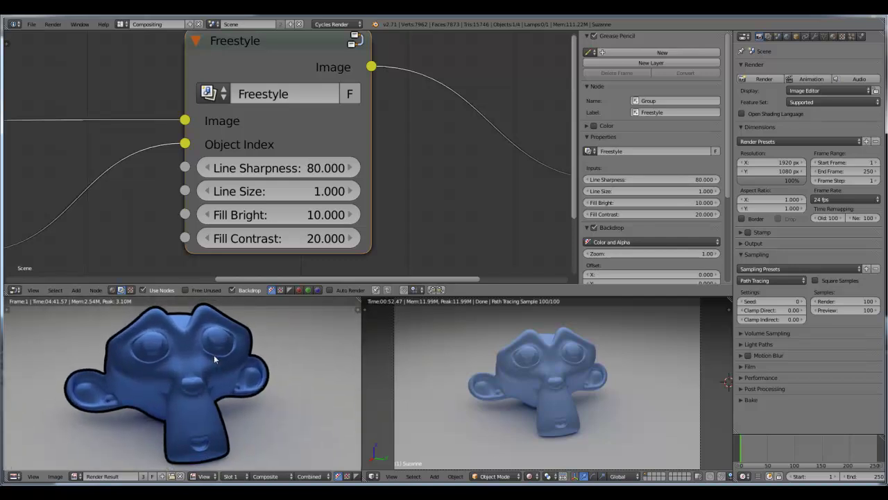
# - Review the Freestyle node's settings and the list of available render engines
pyautogui.scroll(-3, 484, 128)
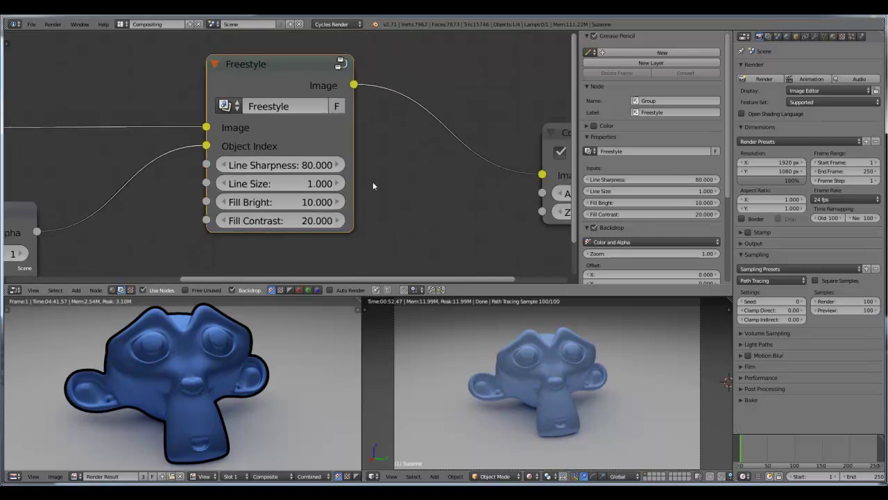
pyautogui.scroll(1, 374, 125)
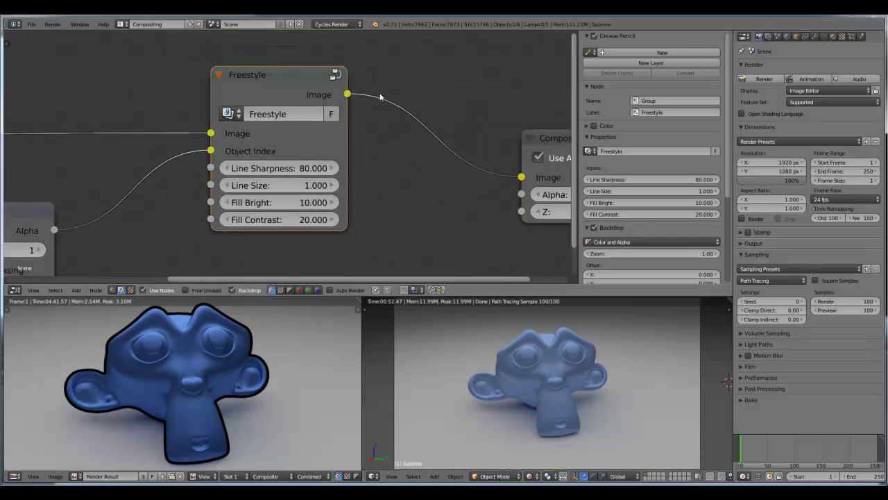
pyautogui.scroll(2, 378, 90)
pyautogui.scroll(1, 370, 100)
pyautogui.moveTo(409, 169); pyautogui.dragTo(401, 138, button='middle')
pyautogui.scroll(-1, 402, 138)
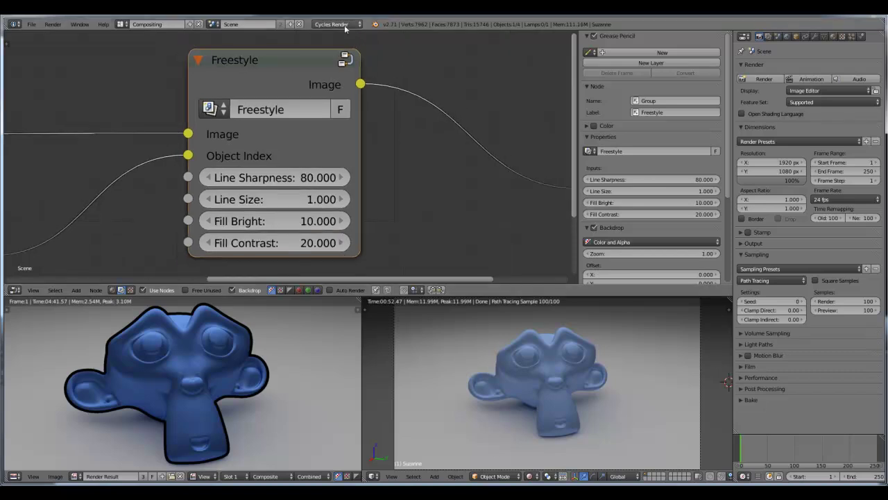
pyautogui.click(345, 26)
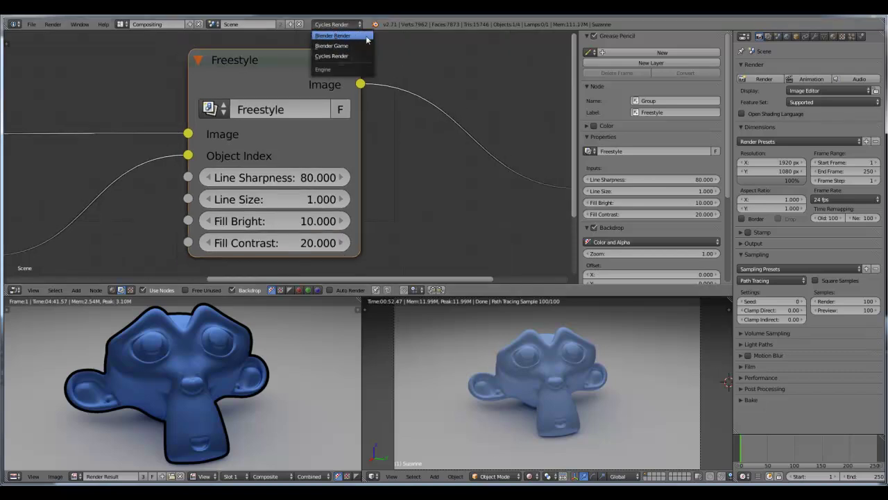
# - Examine the Freestyle node's output link to the Composite node and its four adjustable values
pyautogui.moveTo(488, 98); pyautogui.dragTo(461, 110, button='middle')
pyautogui.scroll(-1, 460, 110)
pyautogui.moveTo(393, 137); pyautogui.dragTo(339, 152, button='middle')
pyautogui.scroll(-1, 332, 138)
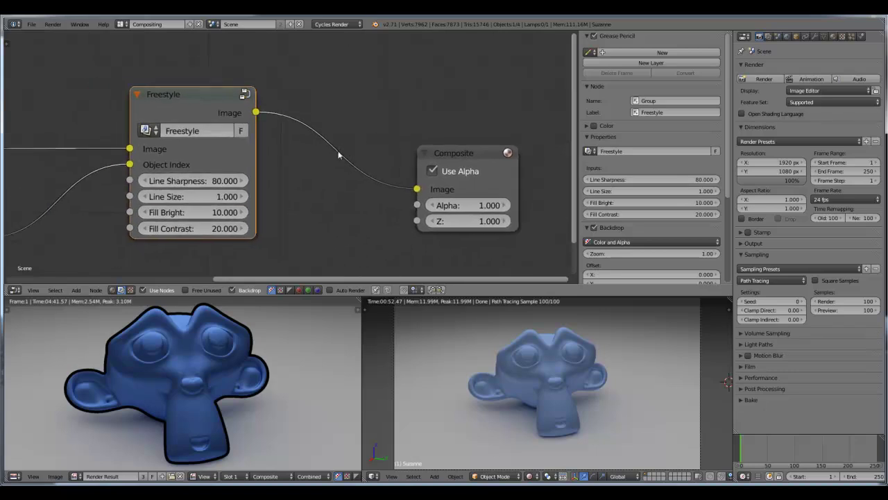
pyautogui.scroll(1, 339, 152)
pyautogui.moveTo(253, 152); pyautogui.dragTo(355, 143, button='middle')
pyautogui.scroll(2, 355, 143)
pyautogui.scroll(1, 388, 178)
pyautogui.moveTo(388, 186)
pyautogui.mouseDown(button='middle')
pyautogui.moveTo(388, 179)
pyautogui.moveTo(381, 191)
pyautogui.mouseUp(button='middle')
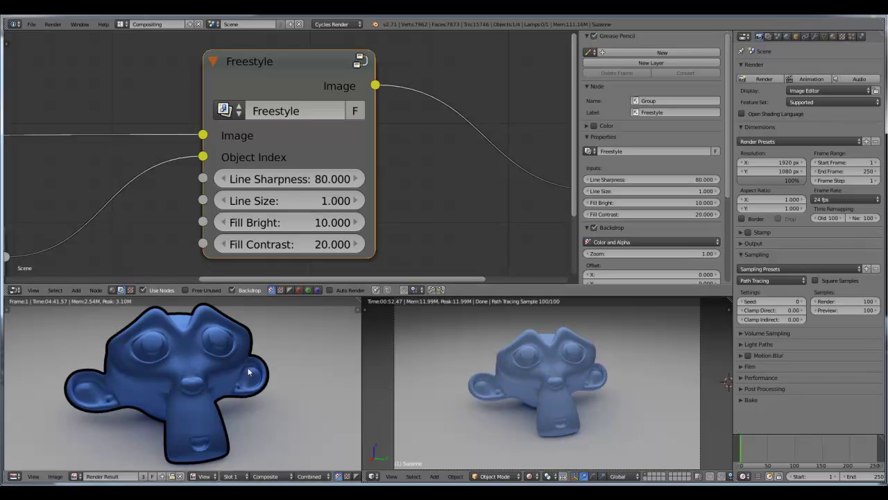
pyautogui.scroll(-3, 401, 180)
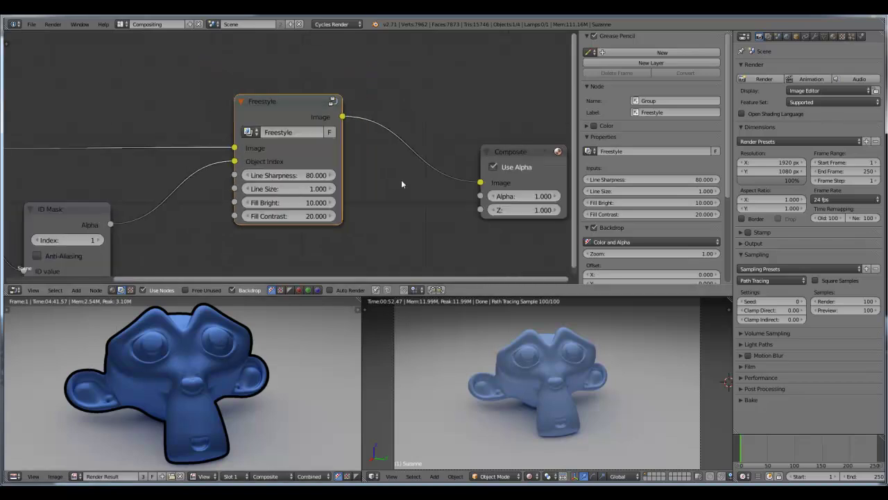
pyautogui.scroll(3, 397, 217)
pyautogui.moveTo(395, 211)
pyautogui.mouseDown(button='middle')
pyautogui.moveTo(381, 183)
pyautogui.moveTo(392, 202)
pyautogui.mouseUp(button='middle')
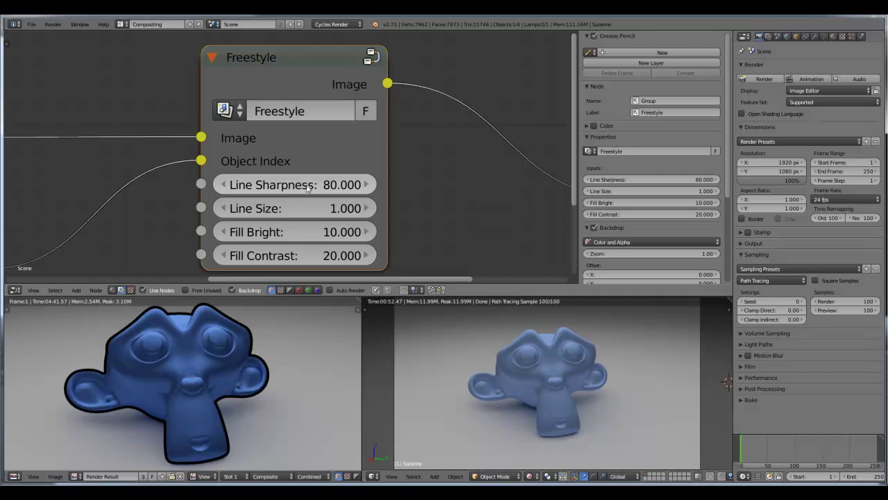
# - Set the Freestyle node's Line Size to 0.1 and check the outline along the monkey's head in the render
pyautogui.scroll(4, 173, 352)
pyautogui.moveTo(173, 352); pyautogui.dragTo(133, 432, button='middle')
pyautogui.scroll(2, 178, 407)
pyautogui.scroll(2, 133, 432)
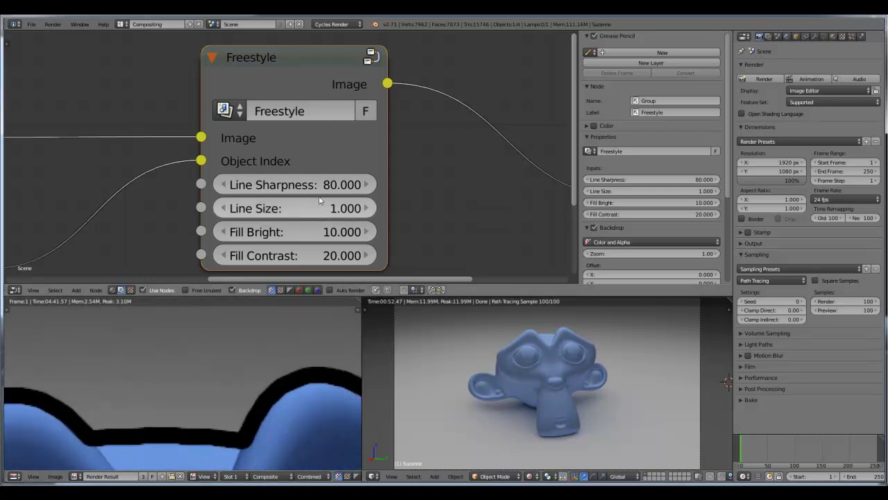
pyautogui.moveTo(259, 425); pyautogui.dragTo(284, 379, button='middle')
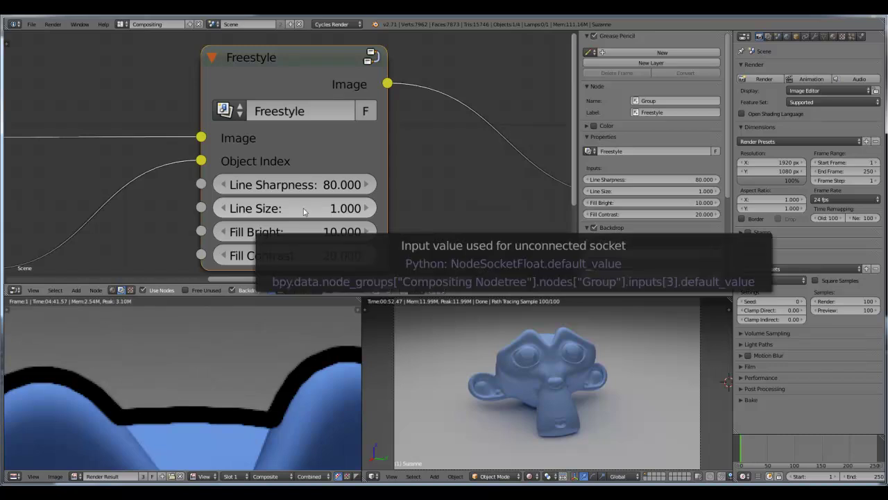
pyautogui.moveTo(295, 209); pyautogui.dragTo(270, 233)
pyautogui.moveTo(260, 376); pyautogui.dragTo(191, 363, button='middle')
pyautogui.scroll(1, 211, 340)
pyautogui.click(365, 208)
pyautogui.scroll(4, 235, 352)
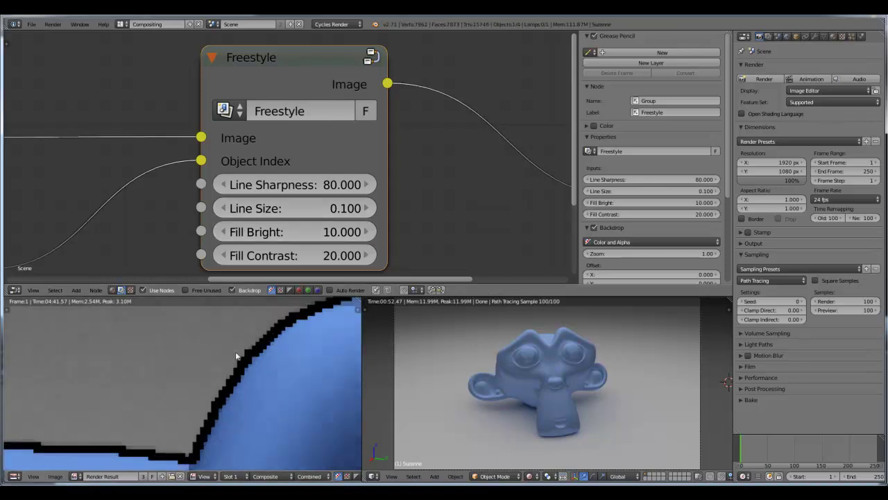
pyautogui.scroll(-2, 263, 347)
pyautogui.moveTo(264, 348); pyautogui.dragTo(194, 382, button='middle')
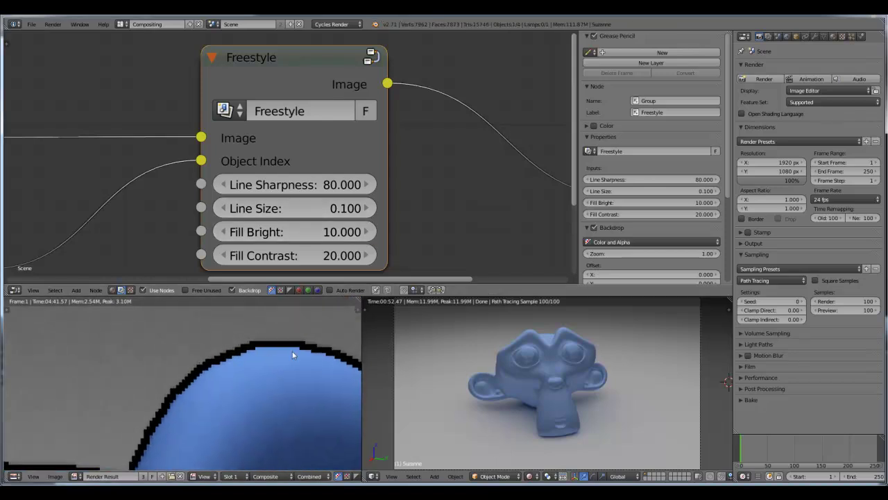
pyautogui.scroll(-5, 252, 429)
pyautogui.scroll(3, 230, 433)
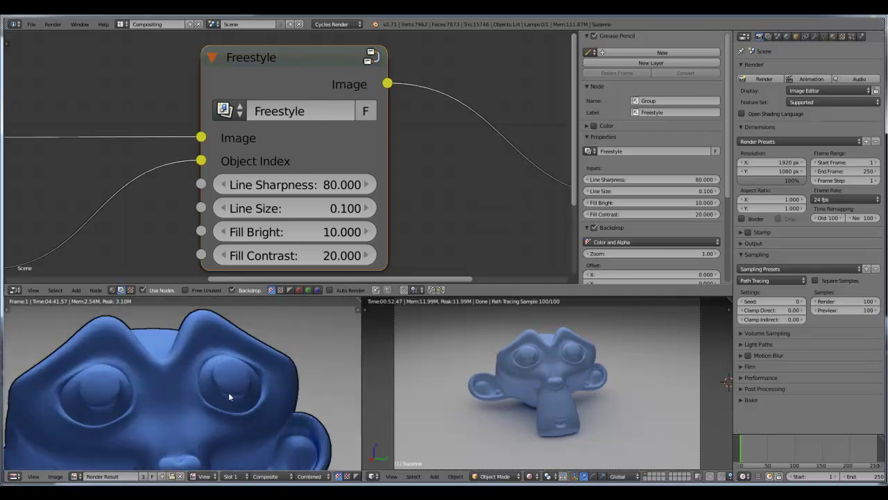
# - Zoom in on the outline in the render result and set the Freestyle node's Line Sharpness to 50
pyautogui.scroll(4, 215, 380)
pyautogui.click(223, 184)
pyautogui.click(223, 185)
pyautogui.click(223, 184)
pyautogui.click(223, 185)
pyautogui.click(224, 185)
pyautogui.click(276, 182)
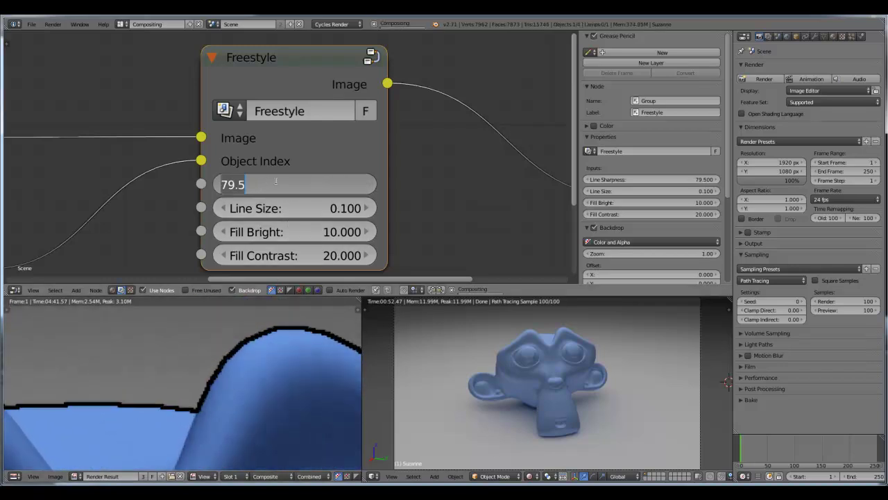
pyautogui.press('BackSpace')
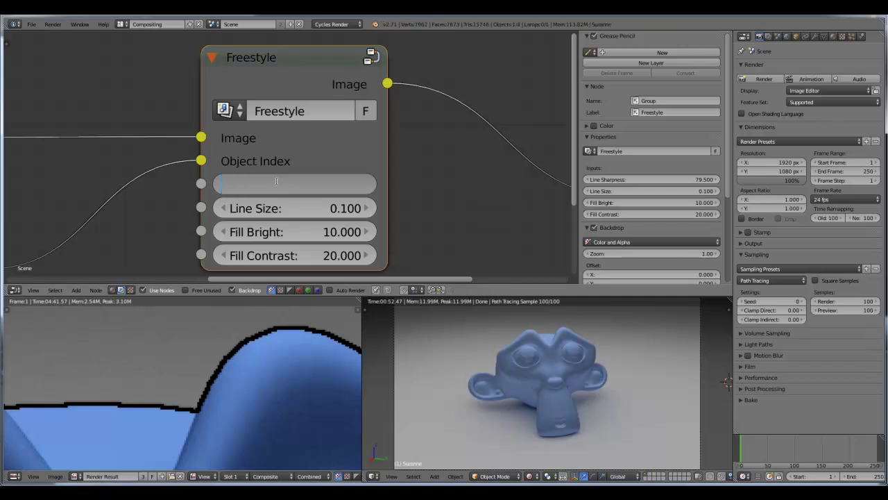
pyautogui.write('50')
pyautogui.press('Return')
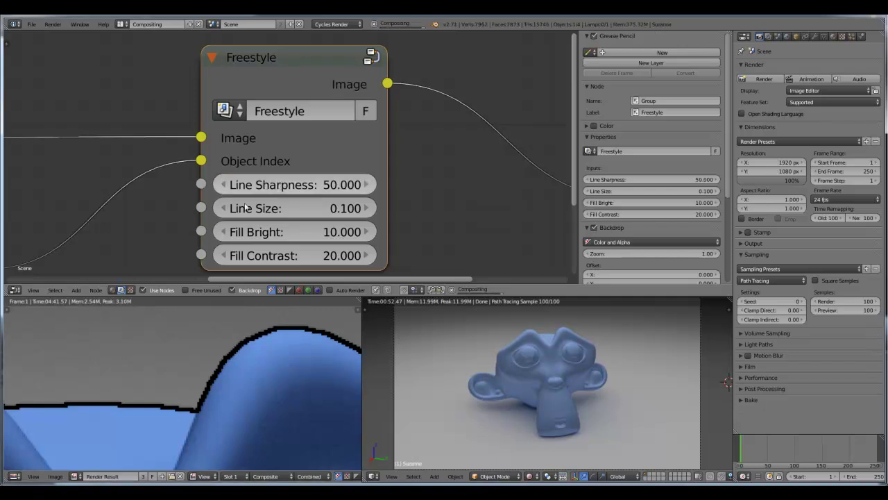
# - Try a Line Sharpness of 20 and of 0.5 on the Freestyle node
pyautogui.click(293, 186)
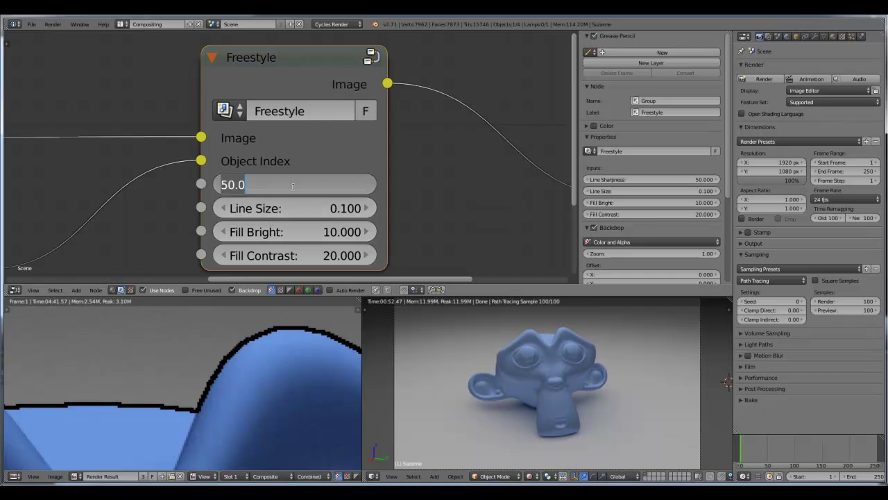
pyautogui.press('Return')
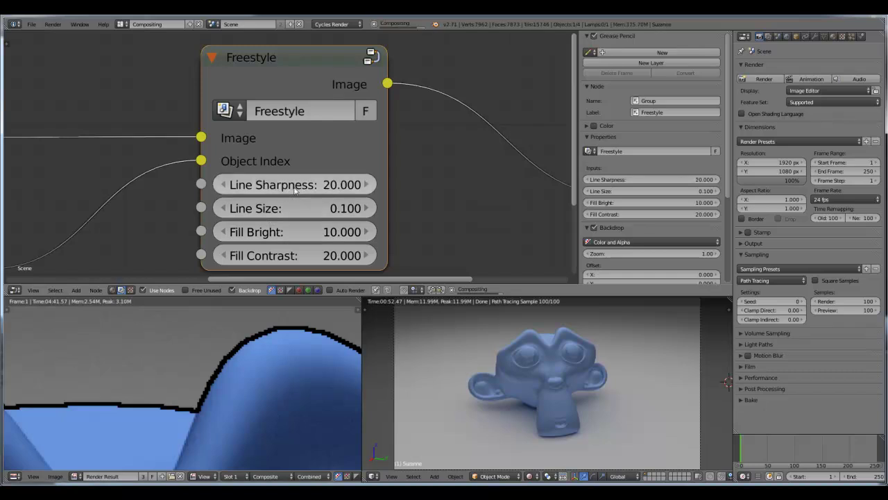
pyautogui.click(294, 186)
pyautogui.press('Escape')
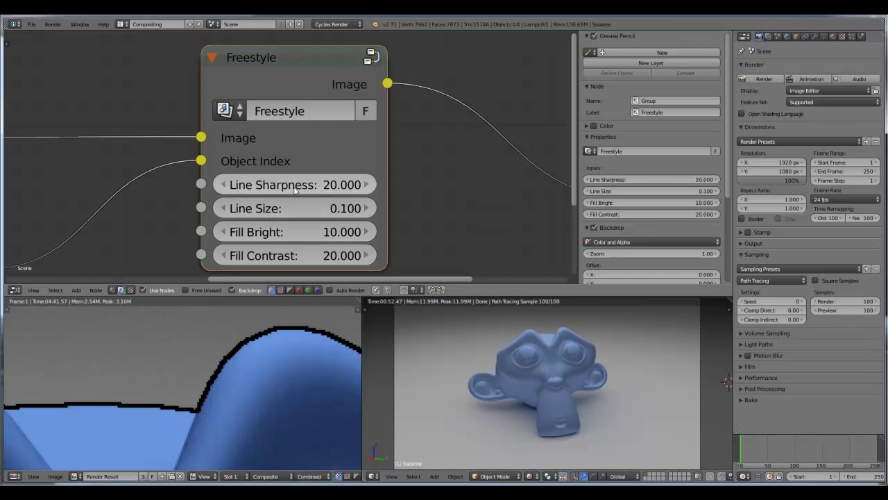
pyautogui.click(294, 186)
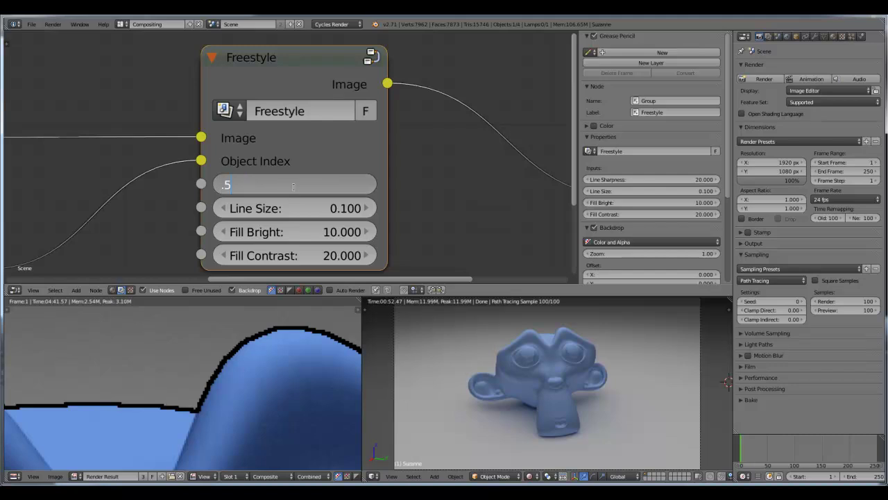
pyautogui.write('.5')
pyautogui.press('Return')
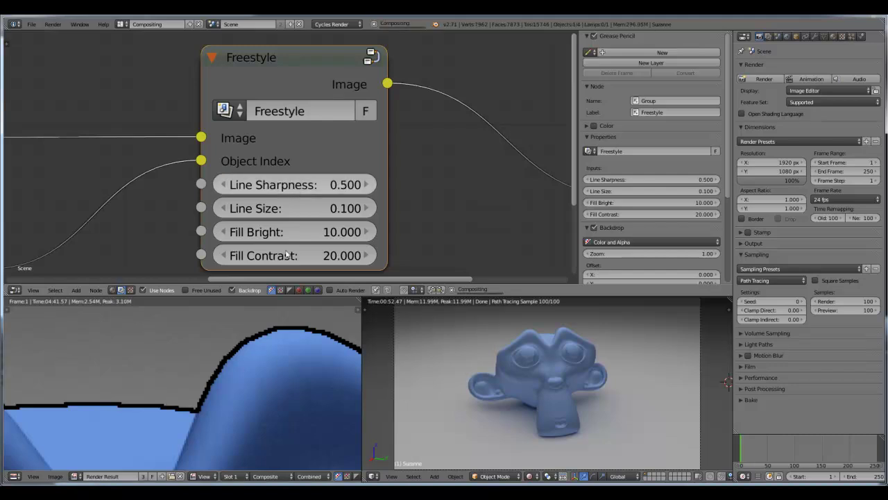
# - Raise the Freestyle node's Line Size to 0.3 and check the outline up close
pyautogui.click(370, 209)
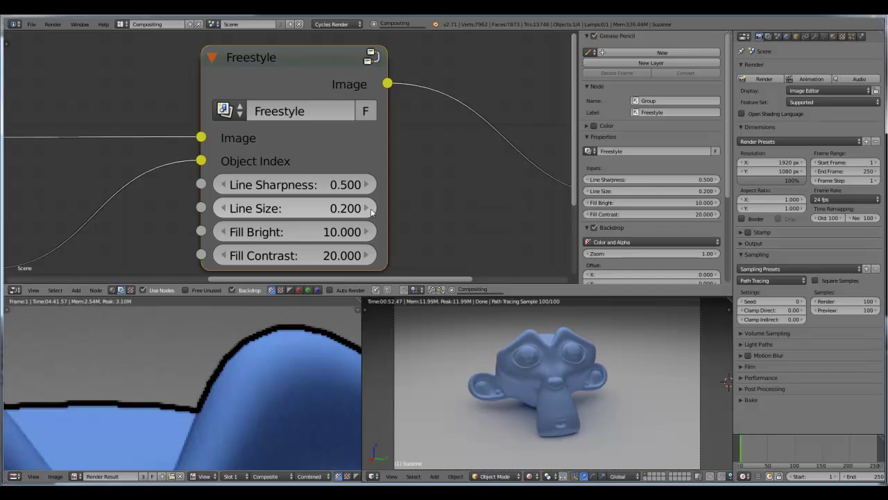
pyautogui.click(371, 208)
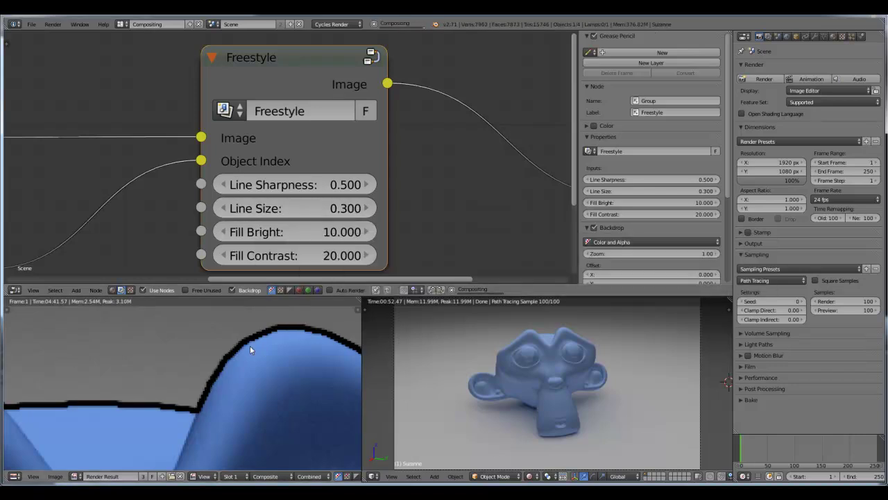
pyautogui.scroll(2, 205, 368)
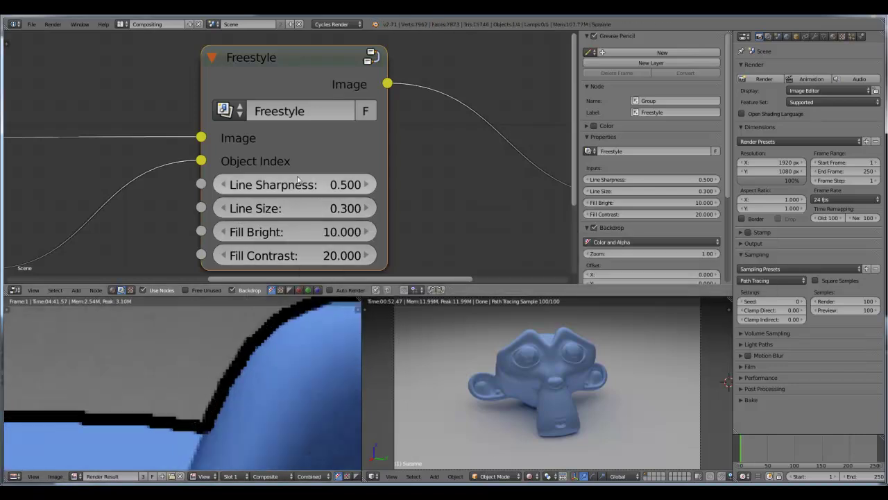
# - Vary the Line Sharpness through 17.2 and 5.5 to 22.3, then check the whole monkey head's outline
pyautogui.moveTo(300, 184); pyautogui.dragTo(379, 193)
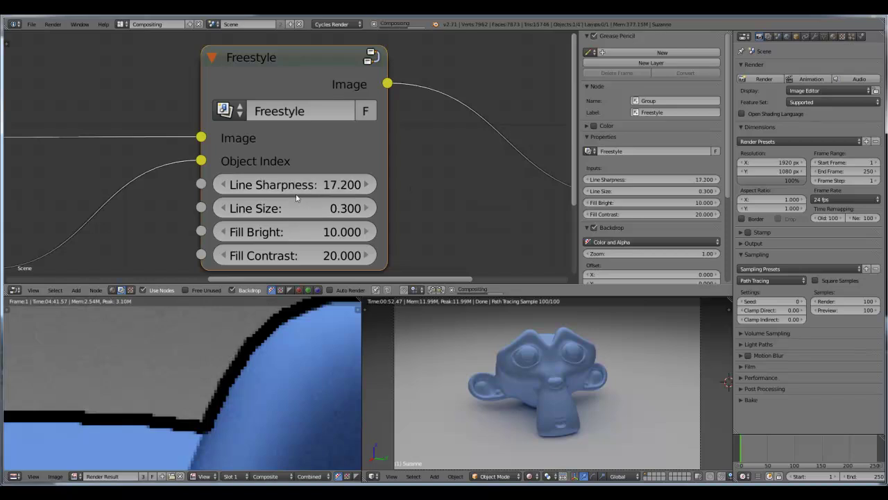
pyautogui.moveTo(288, 194); pyautogui.dragTo(230, 218)
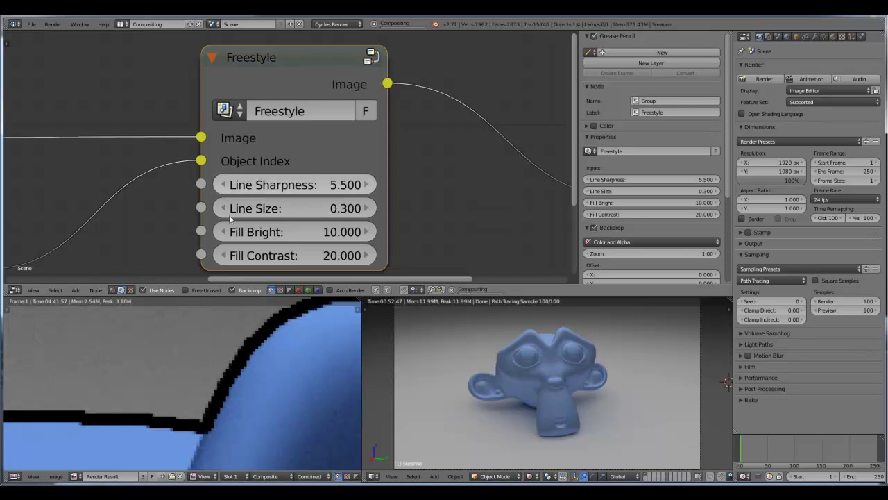
pyautogui.moveTo(278, 185); pyautogui.dragTo(357, 188)
pyautogui.scroll(-2, 239, 367)
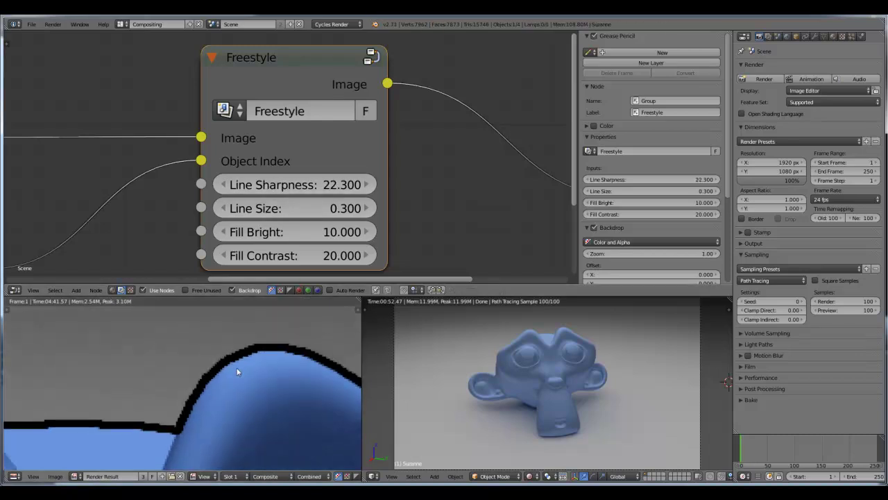
pyautogui.scroll(-4, 238, 368)
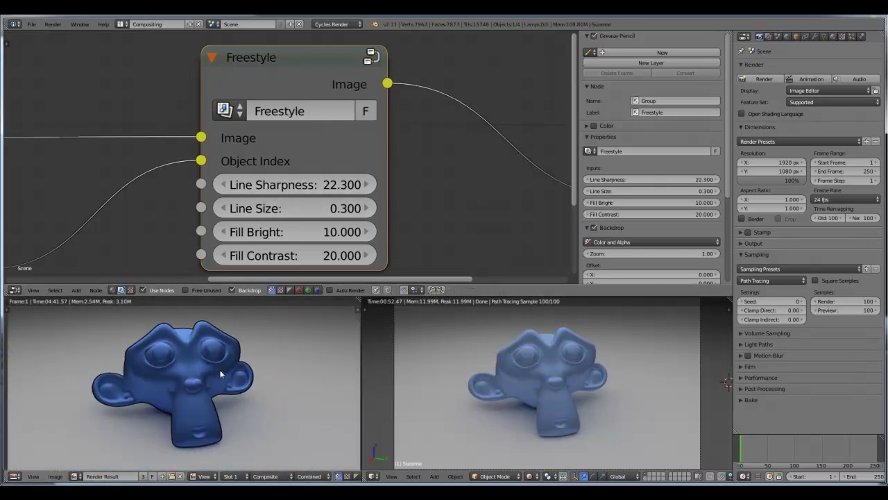
# - Inspect the outline around the monkey's snout and brow, and raise the Line Sharpness to 40.4
pyautogui.scroll(6, 209, 391)
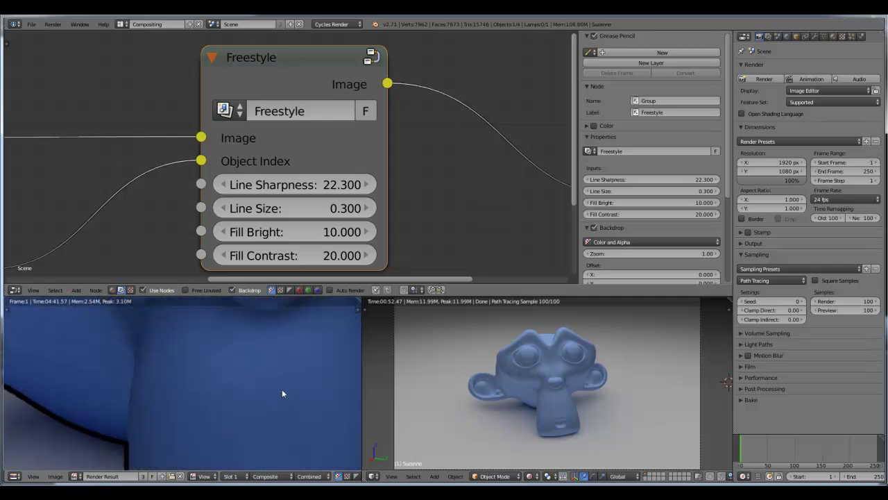
pyautogui.moveTo(195, 405); pyautogui.dragTo(193, 469, button='middle')
pyautogui.scroll(-3, 194, 345)
pyautogui.moveTo(157, 356); pyautogui.dragTo(214, 469, button='middle')
pyautogui.moveTo(284, 188); pyautogui.dragTo(344, 188)
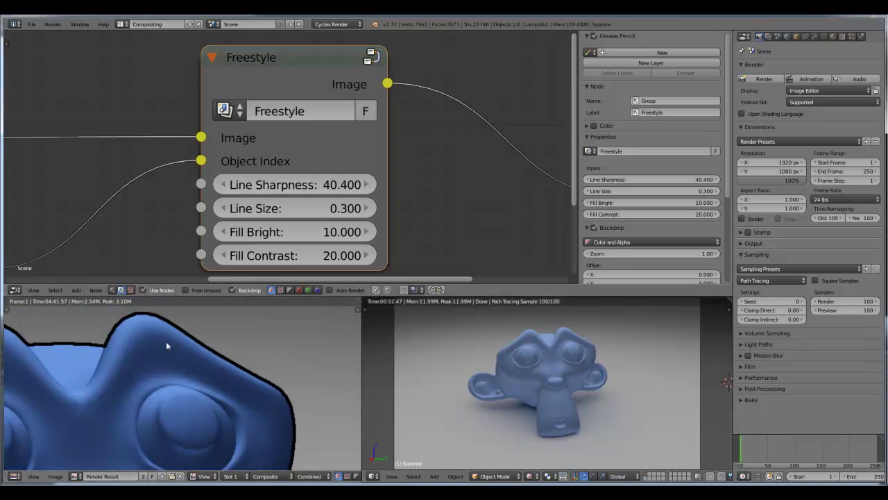
# - Compare the outline between the monkey's brows up close at Line Sharpness values of 77.2 and 43.2
pyautogui.moveTo(242, 370); pyautogui.dragTo(356, 422, button='middle')
pyautogui.scroll(5, 200, 361)
pyautogui.moveTo(235, 391); pyautogui.dragTo(149, 385, button='middle')
pyautogui.moveTo(288, 186); pyautogui.dragTo(353, 187)
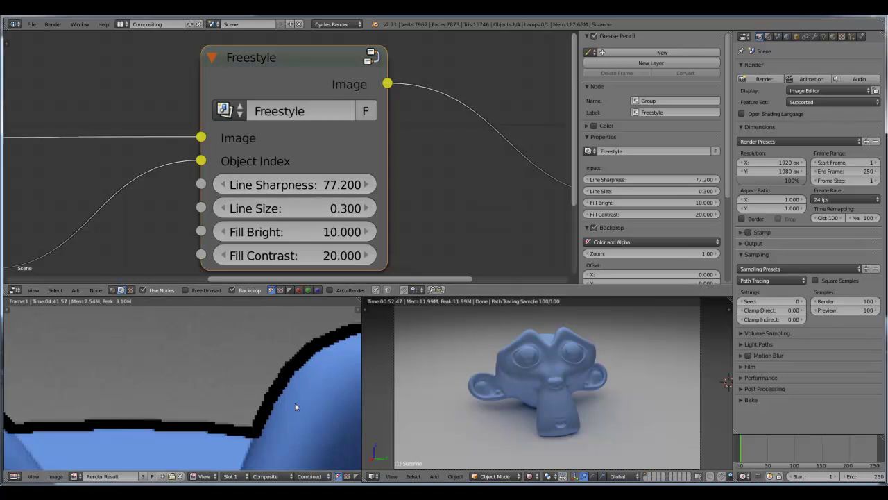
pyautogui.moveTo(291, 184); pyautogui.dragTo(174, 186)
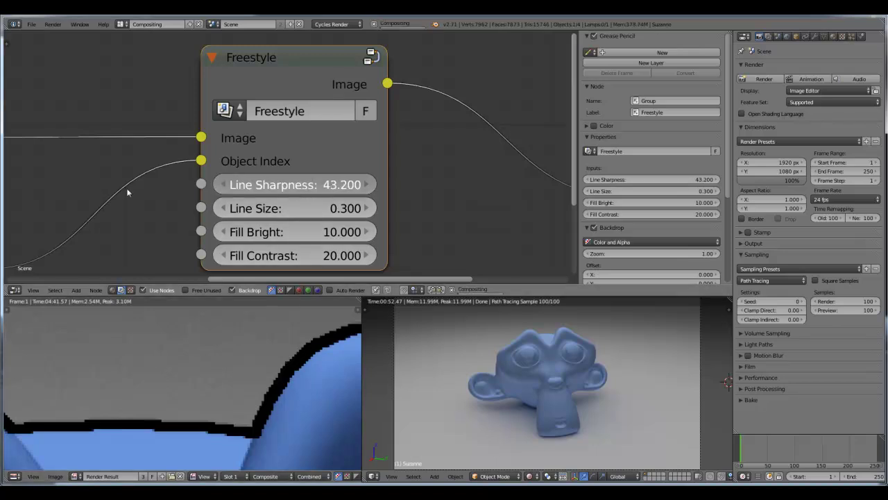
# - Try a Line Size of 0 and of 1, and set the Line Sharpness to 82.2
pyautogui.moveTo(313, 206); pyautogui.dragTo(313, 207)
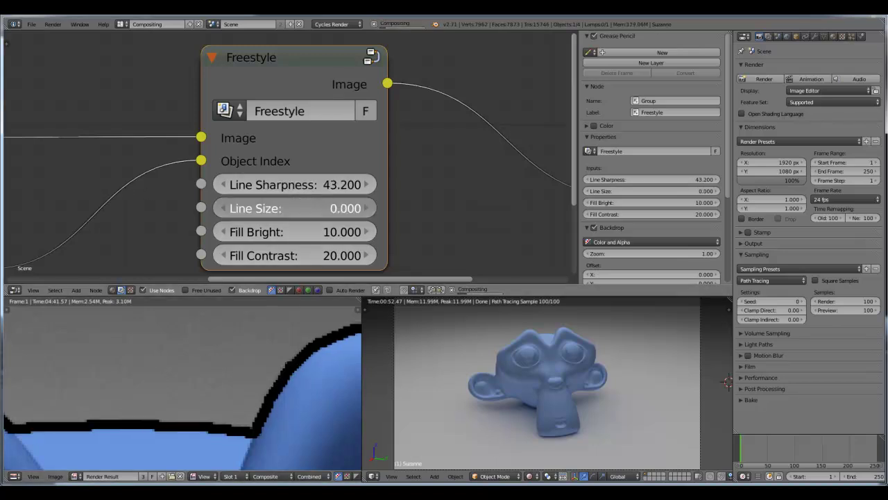
pyautogui.click(322, 207)
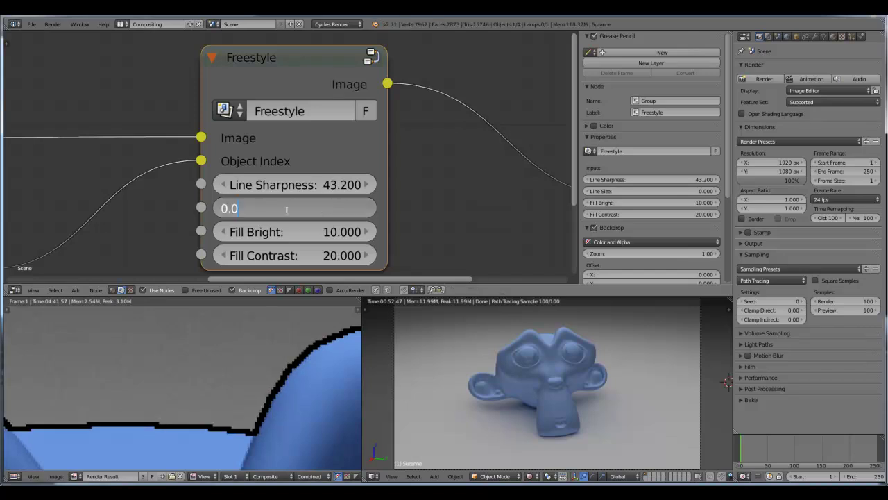
pyautogui.write('1')
pyautogui.press('Return')
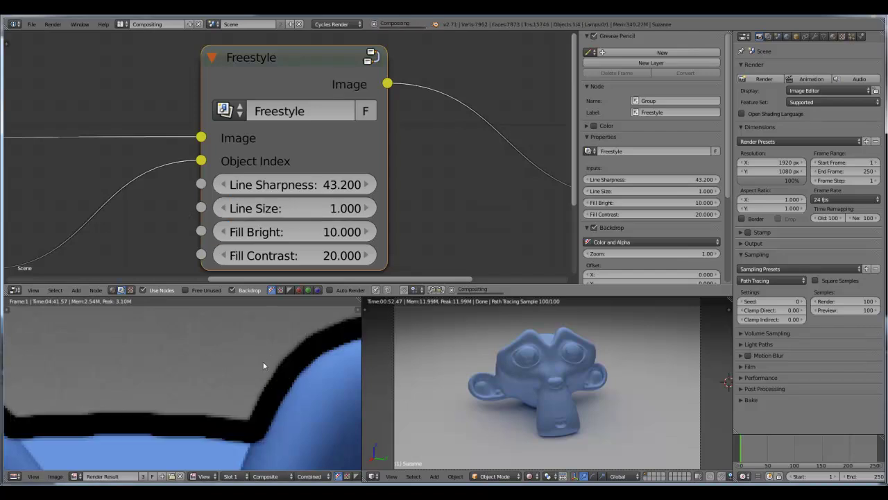
pyautogui.moveTo(291, 190); pyautogui.dragTo(283, 190)
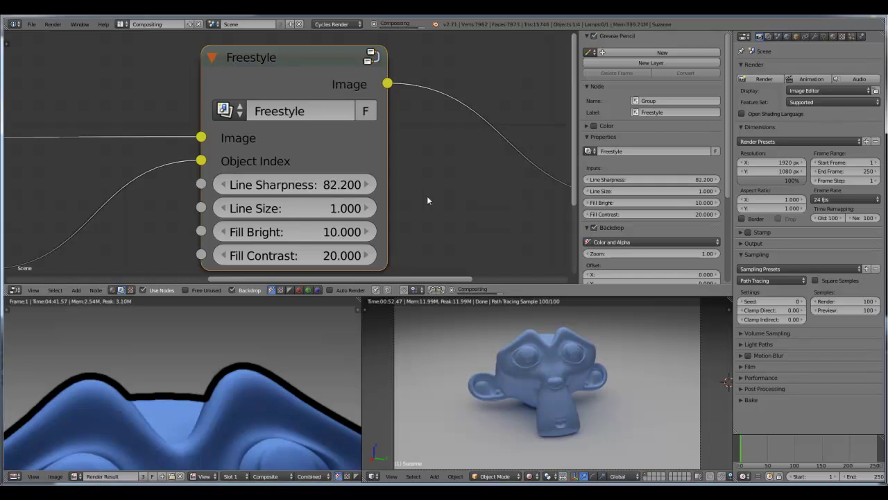
# - Try a Line Size of 0.7 and of 0.5, checking the outline around the monkey head
pyautogui.moveTo(297, 211); pyautogui.dragTo(278, 213)
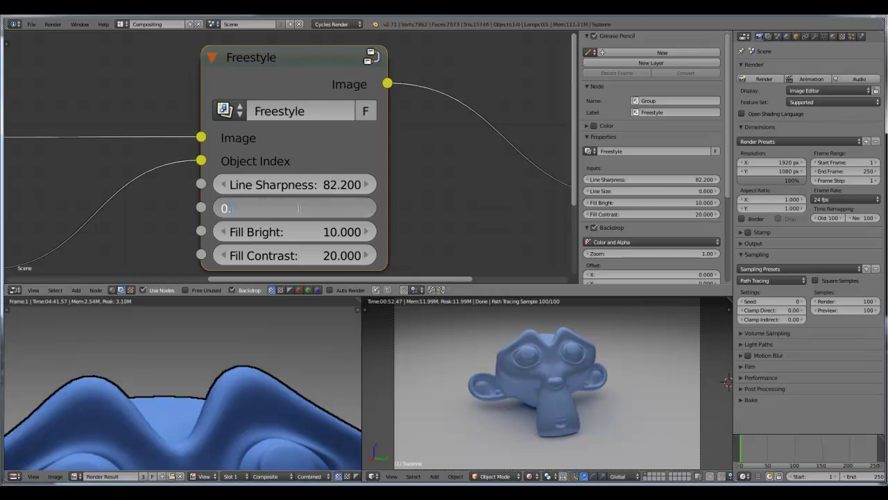
pyautogui.press('Return')
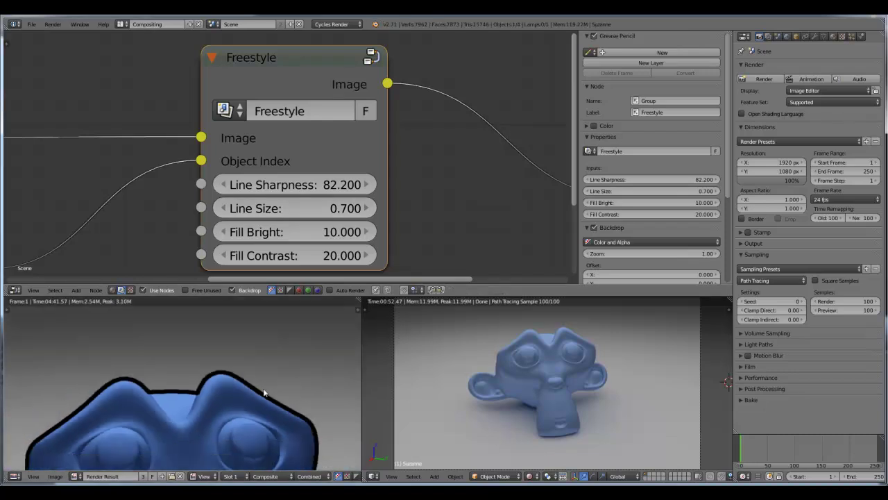
pyautogui.click(222, 210)
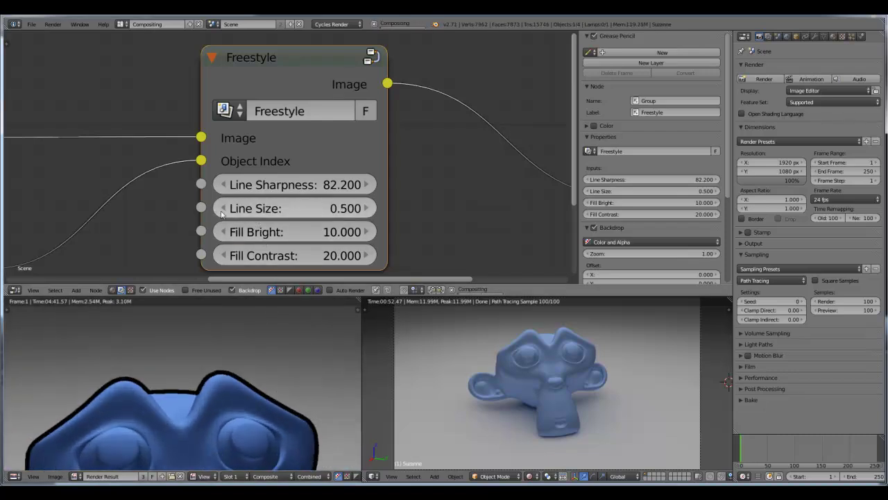
pyautogui.scroll(-4, 216, 356)
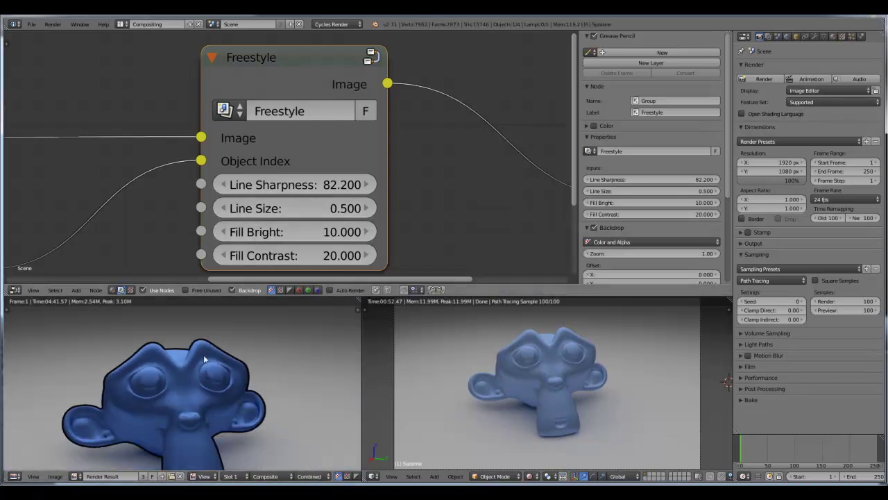
pyautogui.scroll(4, 216, 357)
pyautogui.scroll(-3, 218, 359)
# - Raise the Line Size in 0.1 increments to 0.9, checking the outline in the render result
pyautogui.click(366, 209)
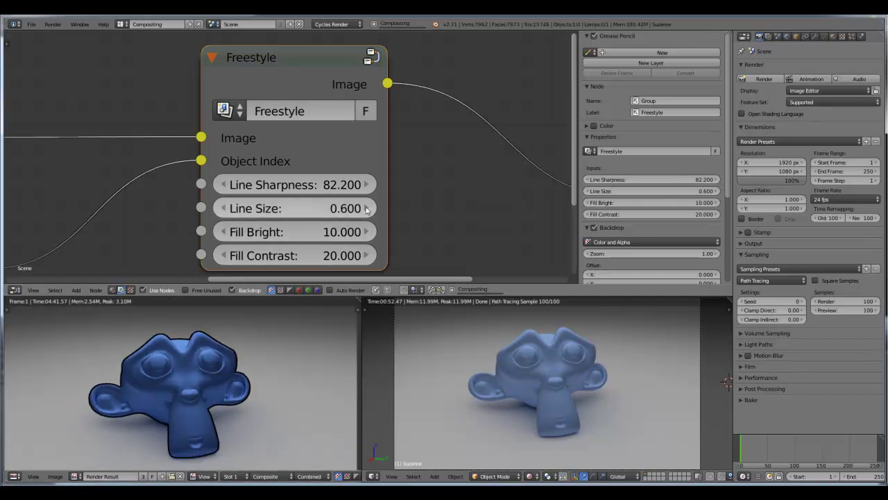
pyautogui.scroll(2, 241, 372)
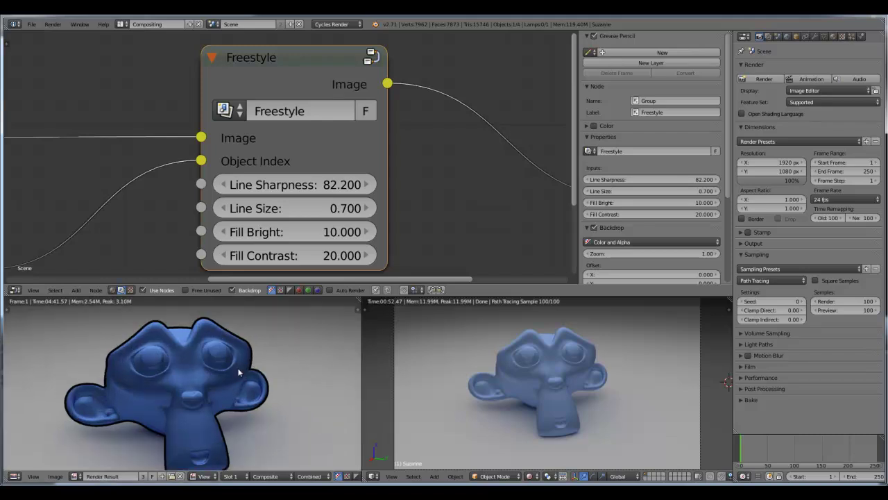
pyautogui.scroll(-1, 223, 379)
pyautogui.click(366, 208)
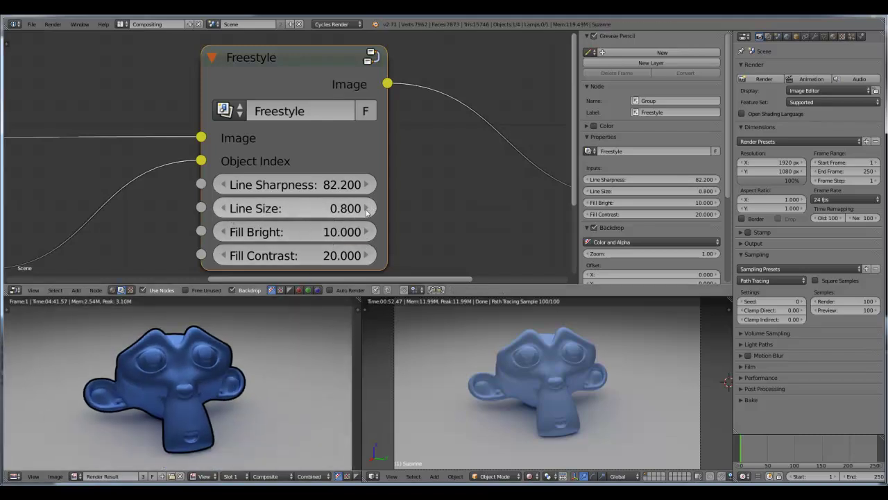
pyautogui.click(366, 208)
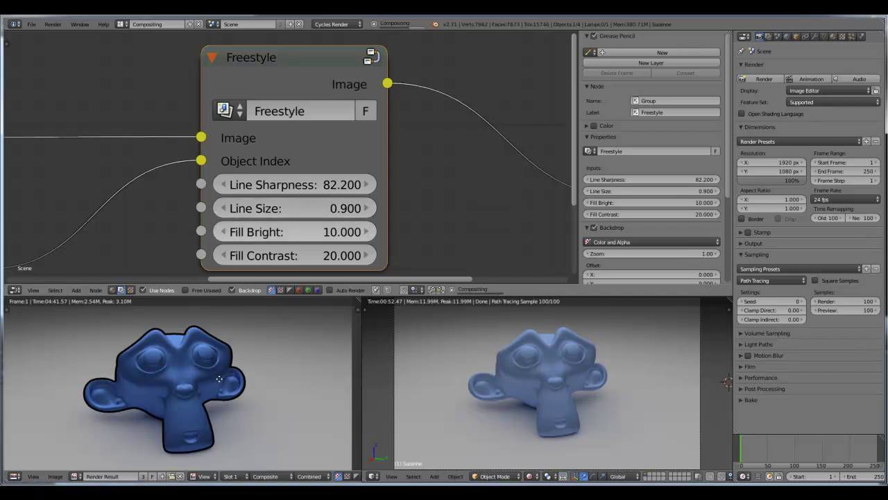
pyautogui.scroll(4, 218, 370)
pyautogui.scroll(-3, 218, 371)
pyautogui.moveTo(196, 382); pyautogui.dragTo(210, 364, button='middle')
# - Review the Freestyle node's fill settings and the whole outlined monkey head in the render result
pyautogui.moveTo(415, 175); pyautogui.dragTo(392, 134, button='middle')
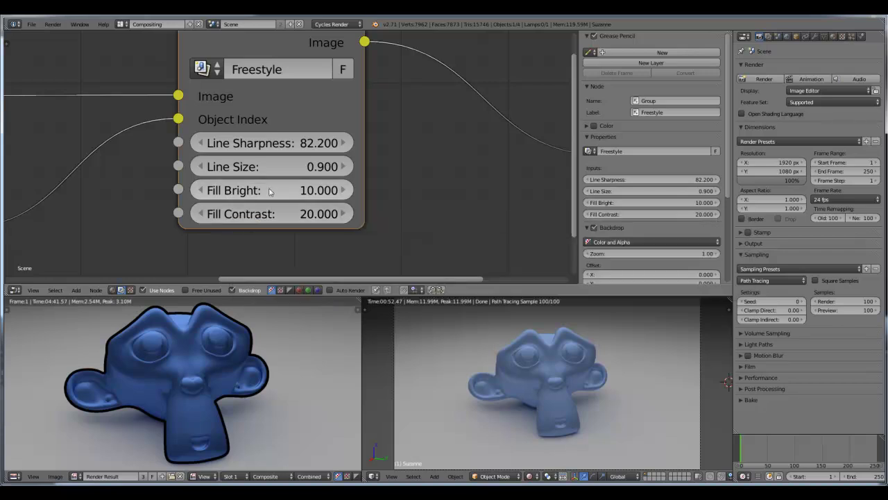
pyautogui.moveTo(385, 243); pyautogui.dragTo(402, 246, button='middle')
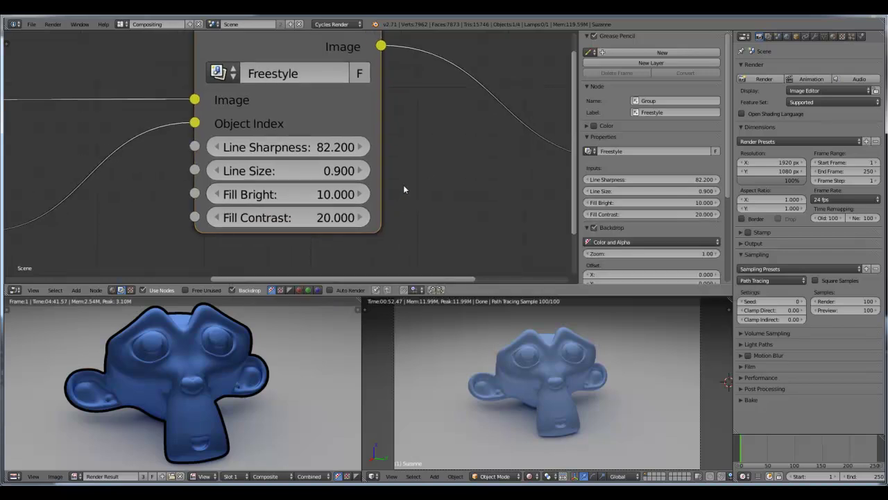
pyautogui.moveTo(419, 183); pyautogui.dragTo(425, 197, button='middle')
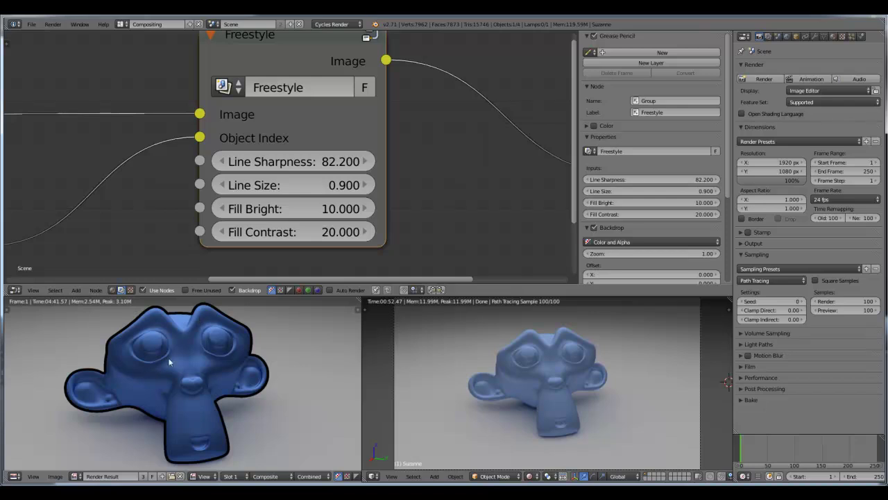
pyautogui.scroll(-2, 178, 389)
pyautogui.scroll(2, 195, 363)
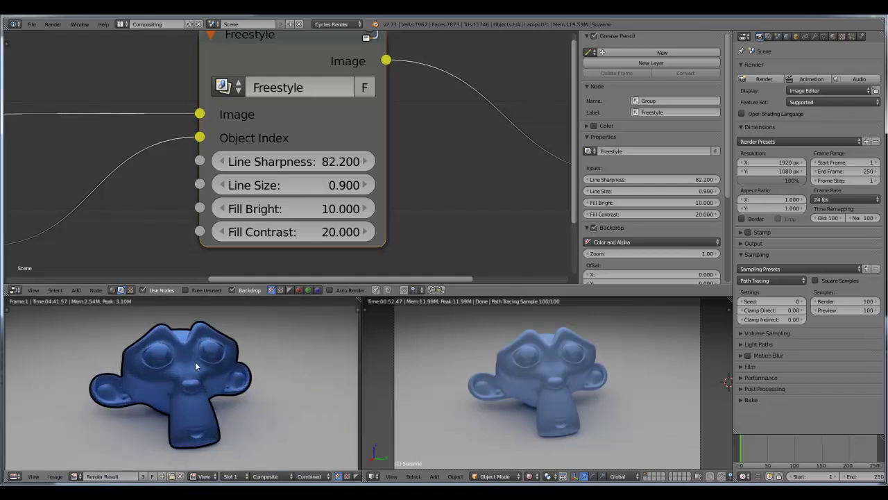
# - Try a Fill Bright of 36.1 and of 26.1 on the Freestyle node, comparing the monkey head's fill
pyautogui.scroll(-1, 173, 395)
pyautogui.scroll(2, 177, 389)
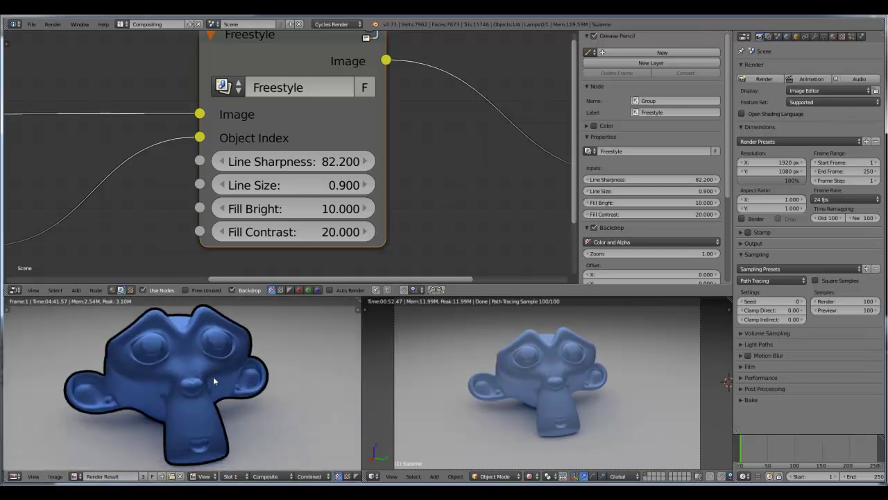
pyautogui.scroll(-3, 218, 389)
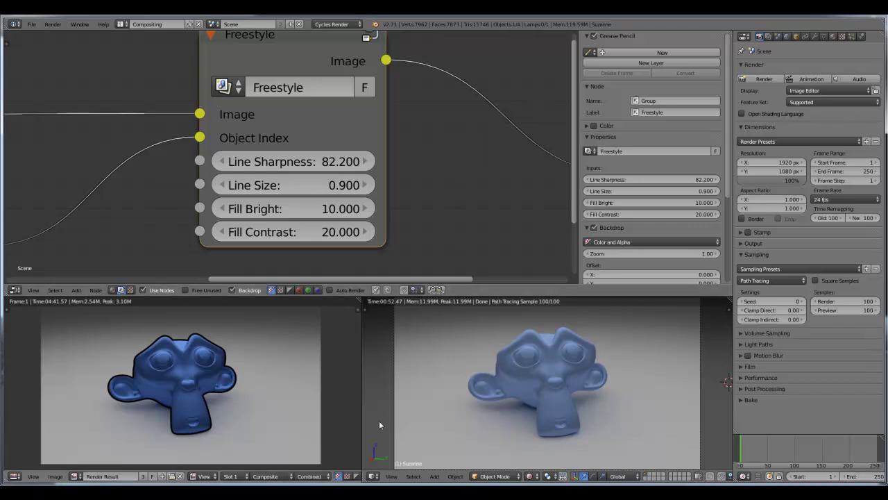
pyautogui.scroll(2, 222, 421)
pyautogui.scroll(-1, 199, 421)
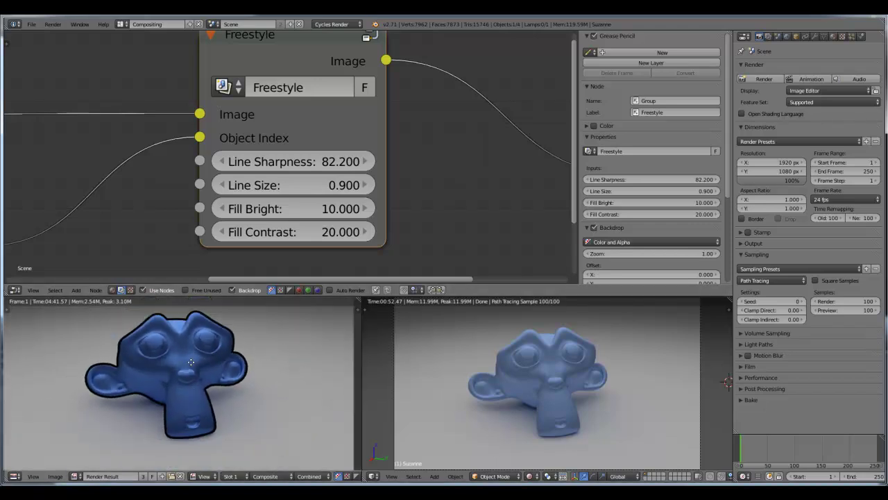
pyautogui.moveTo(292, 209); pyautogui.dragTo(378, 208)
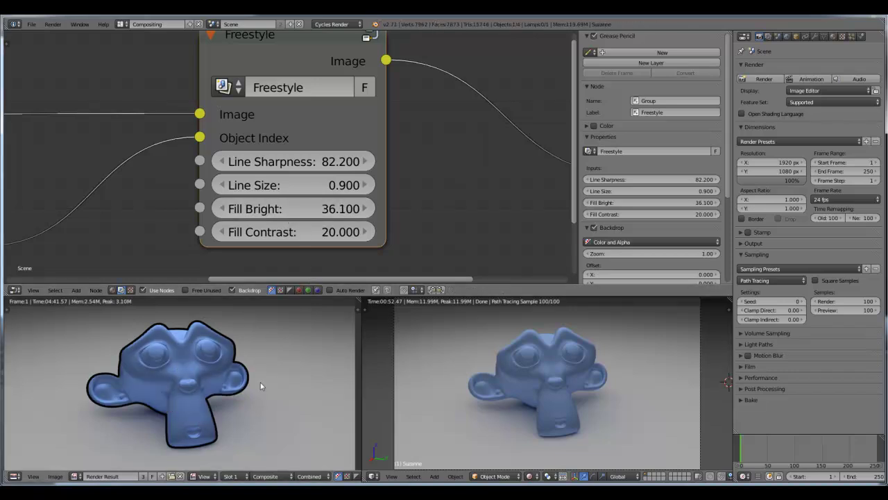
pyautogui.moveTo(296, 209); pyautogui.dragTo(244, 209)
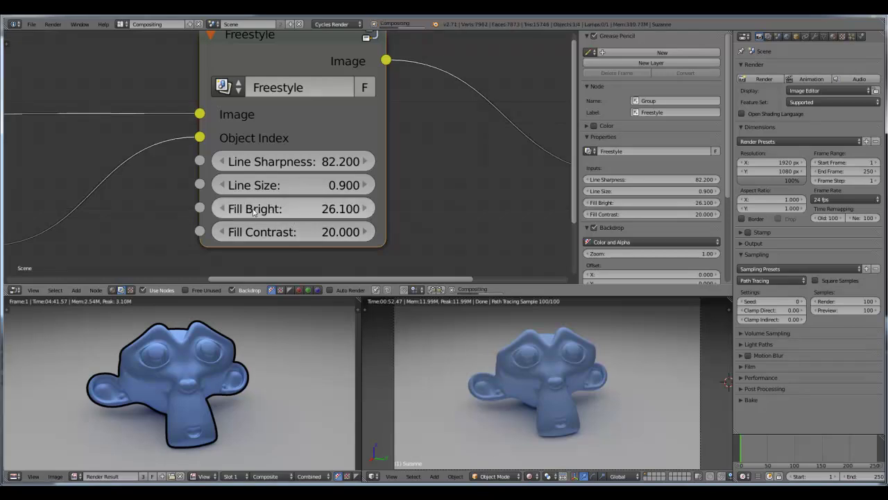
# - Try a Fill Bright of 7 with a Fill Contrast of 24 on the Freestyle node
pyautogui.moveTo(290, 160); pyautogui.dragTo(293, 167, button='middle')
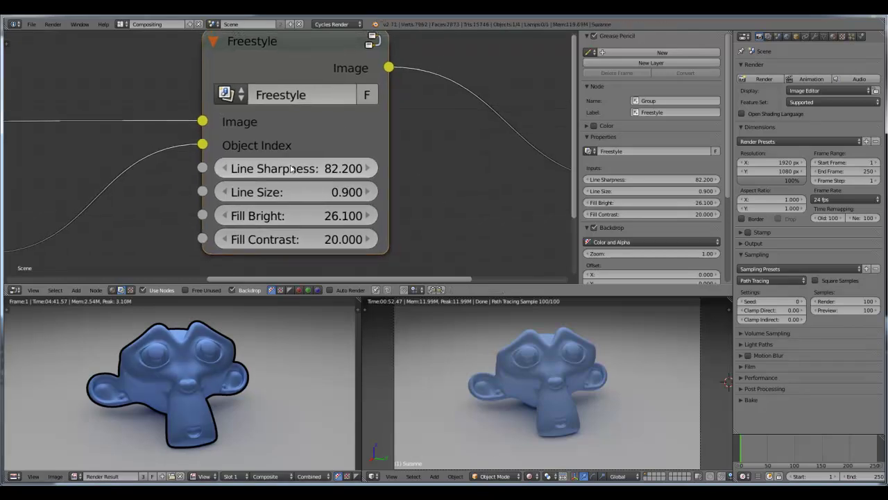
pyautogui.scroll(-2, 315, 243)
pyautogui.moveTo(357, 263); pyautogui.dragTo(354, 250, button='middle')
pyautogui.scroll(2, 354, 250)
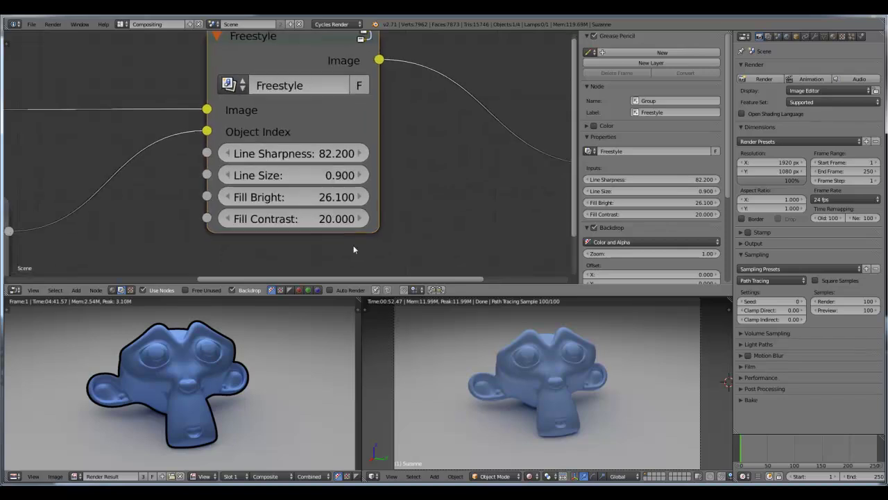
pyautogui.moveTo(331, 157); pyautogui.dragTo(321, 172, button='middle')
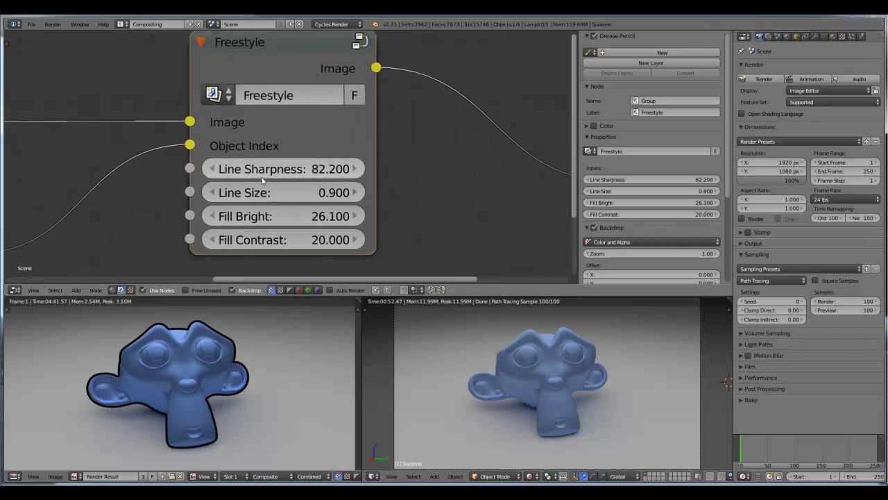
pyautogui.moveTo(285, 168); pyautogui.dragTo(250, 194, button='middle')
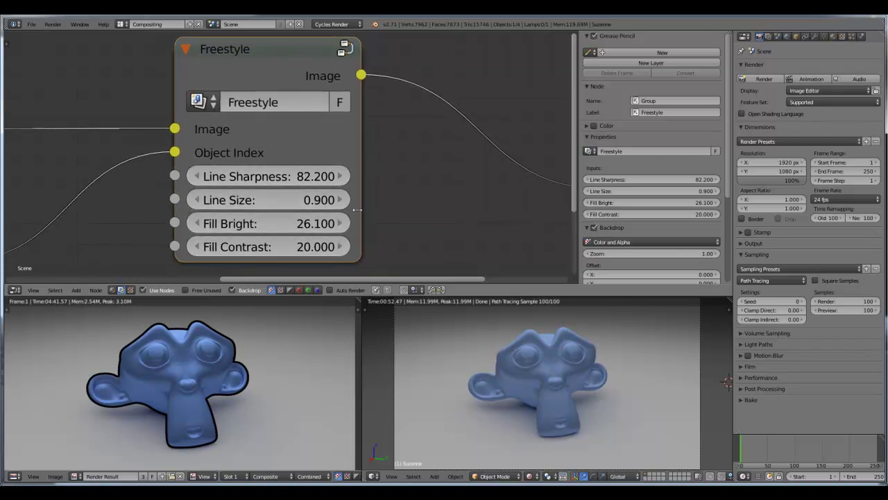
pyautogui.moveTo(276, 224); pyautogui.dragTo(278, 262)
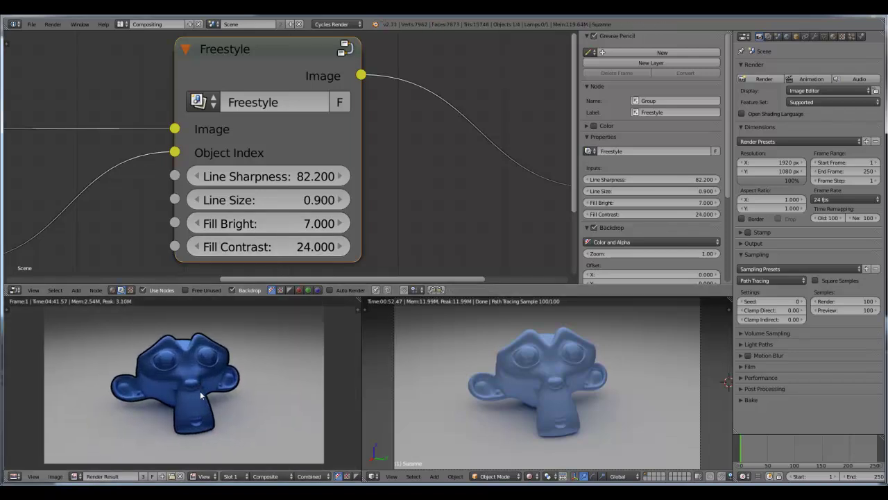
# - Try a Fill Contrast of 10 and of 0 on the Freestyle node
pyautogui.click(264, 246)
pyautogui.write('10')
pyautogui.press('Return')
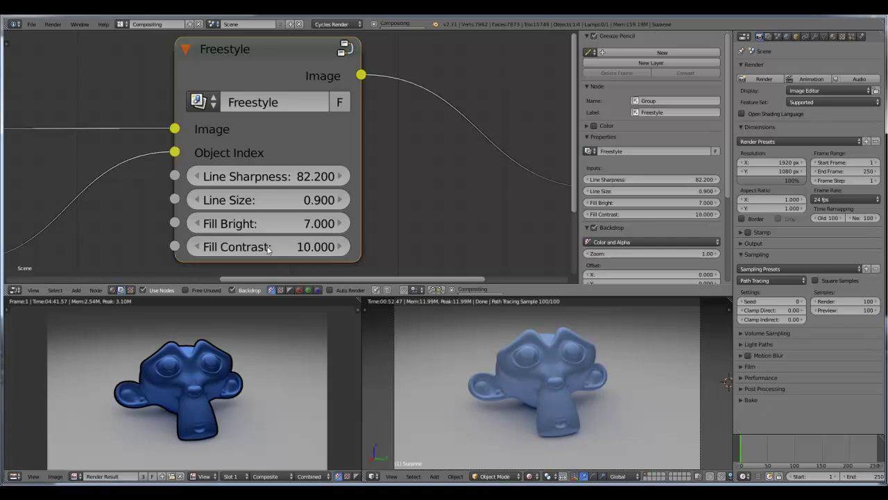
pyautogui.click(267, 247)
pyautogui.write('0')
pyautogui.press('Return')
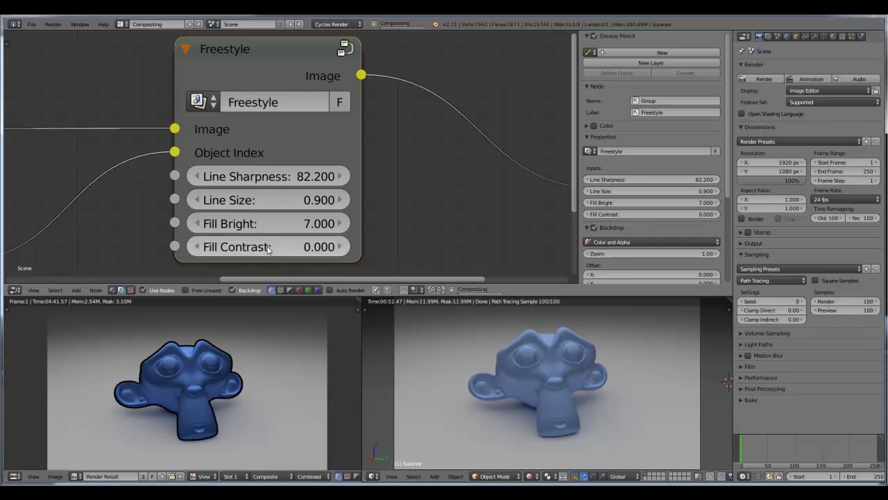
# - Try a Fill Bright of 10 and check the monkey head's fill in the render result
pyautogui.click(258, 230)
pyautogui.press('BackSpace')
pyautogui.press('BackSpace')
pyautogui.press('BackSpace')
pyautogui.write('10')
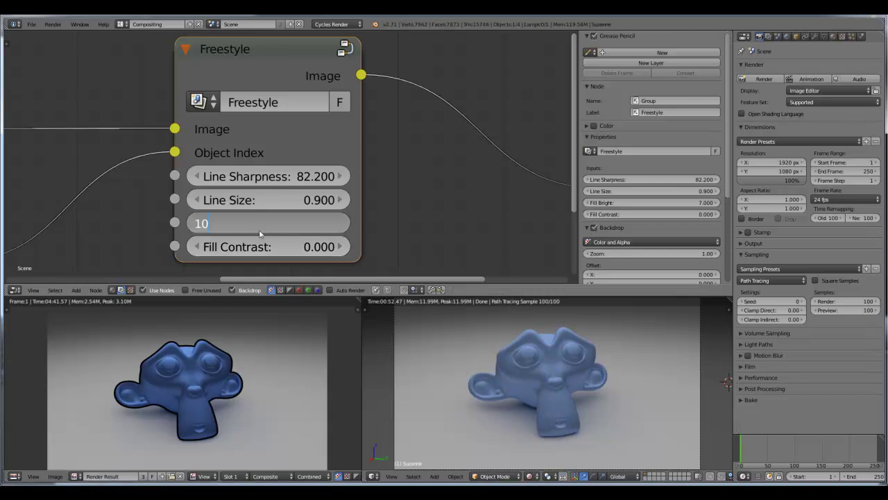
pyautogui.press('Return')
pyautogui.scroll(-2, 244, 389)
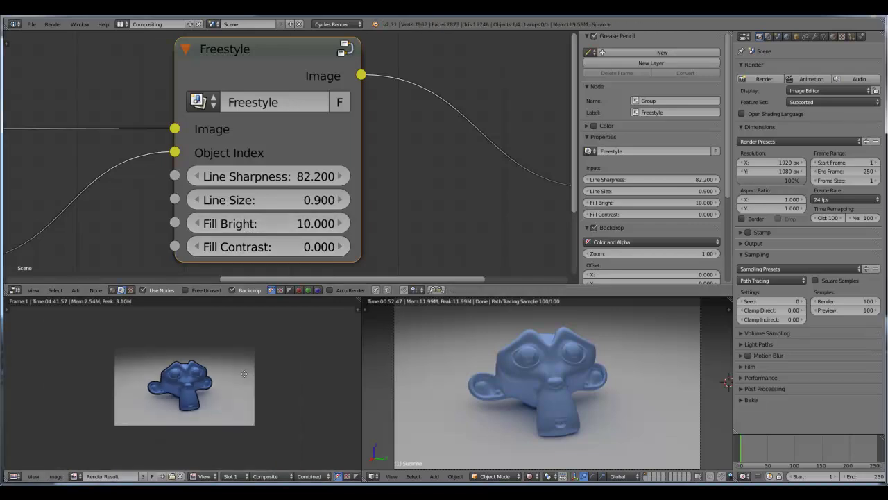
pyautogui.scroll(3, 236, 358)
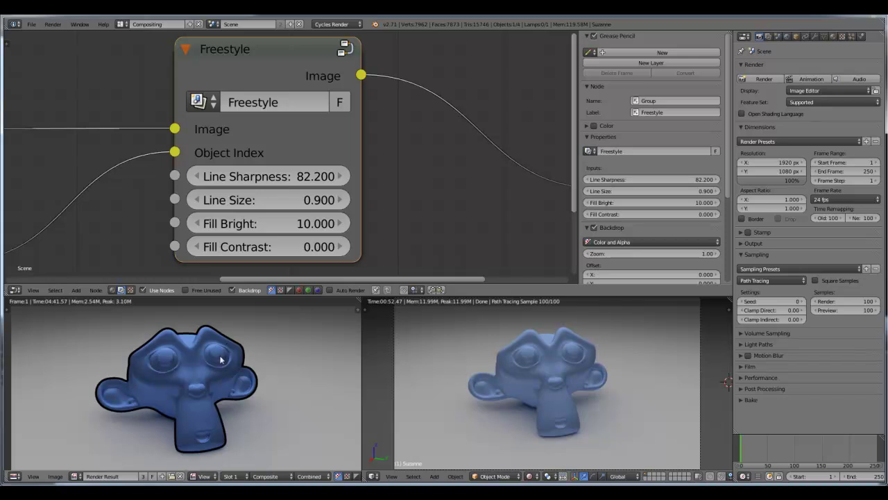
pyautogui.scroll(-2, 221, 360)
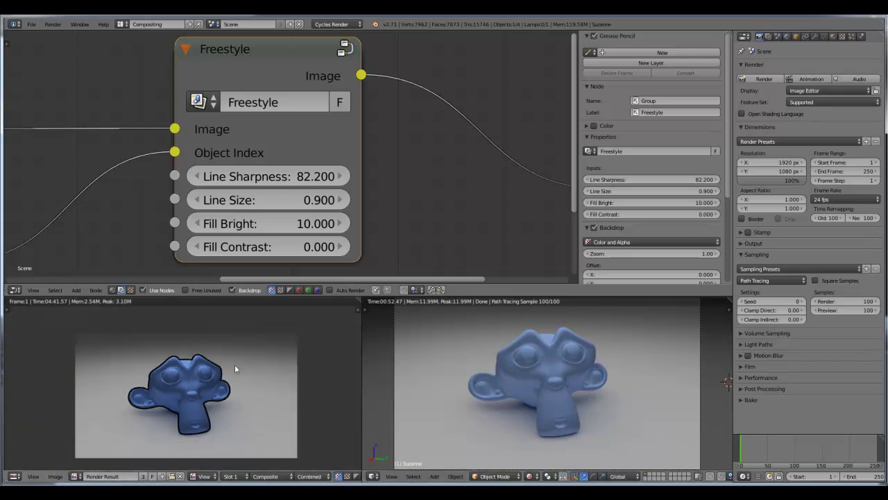
pyautogui.scroll(3, 235, 369)
# - Try a Fill Bright of 30 on the Freestyle node
pyautogui.click(283, 225)
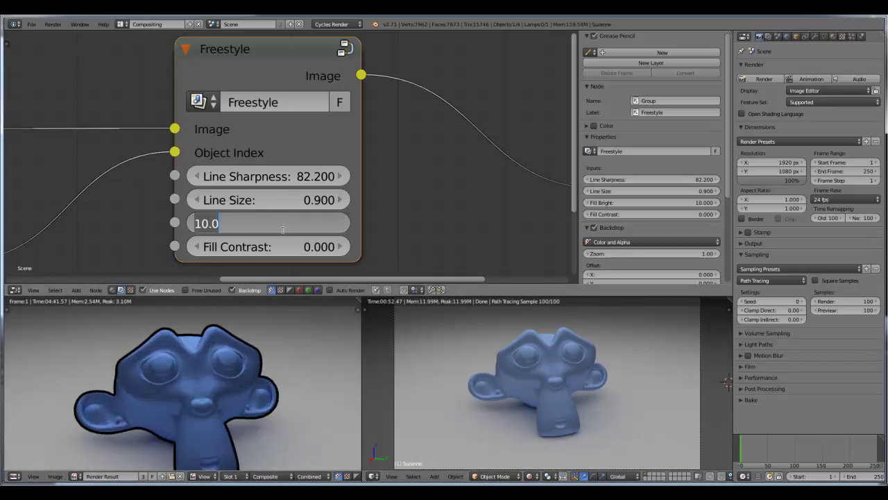
pyautogui.write('40')
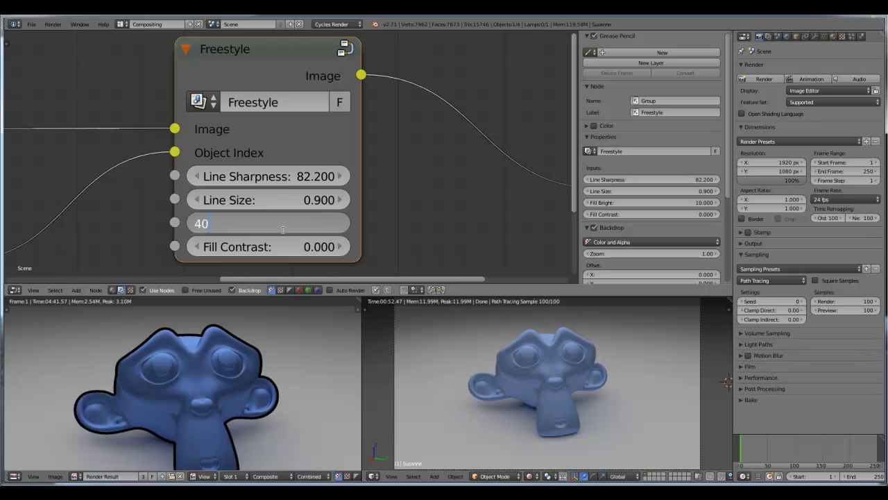
pyautogui.write('30')
pyautogui.press('Return')
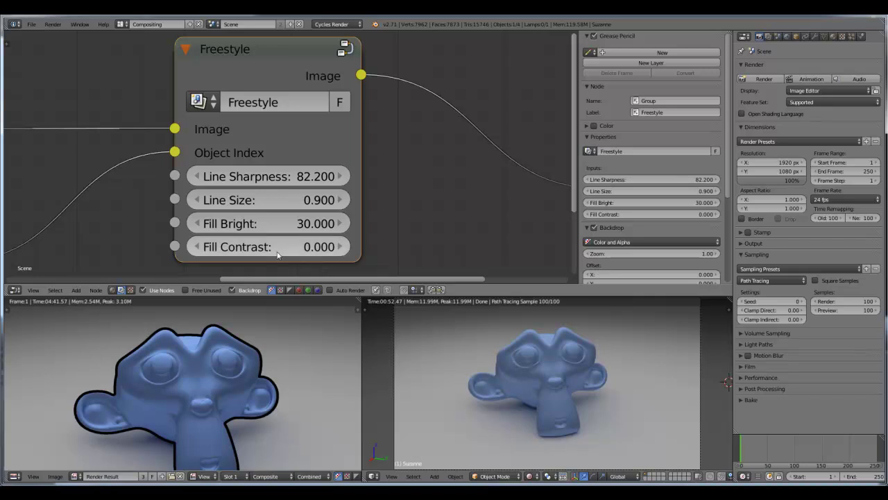
# - Set the Freestyle node's Fill Bright to 1
pyautogui.click(264, 223)
pyautogui.press('BackSpace')
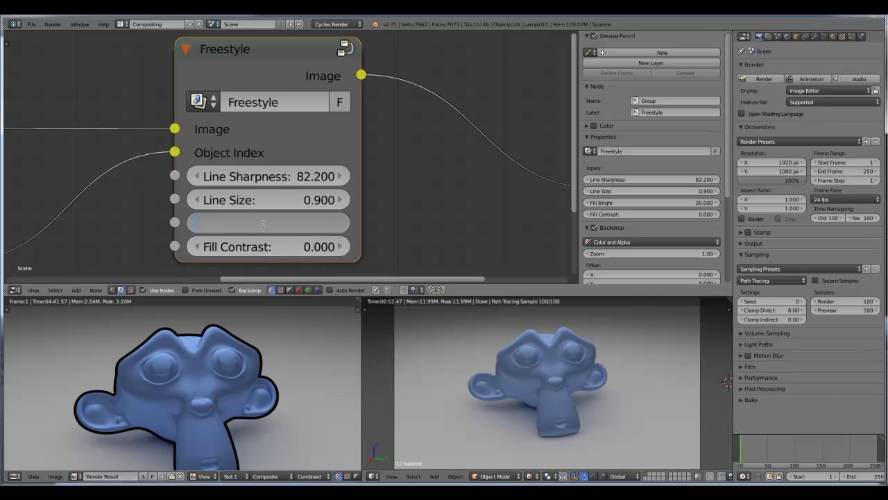
pyautogui.write('1')
pyautogui.press('Return')
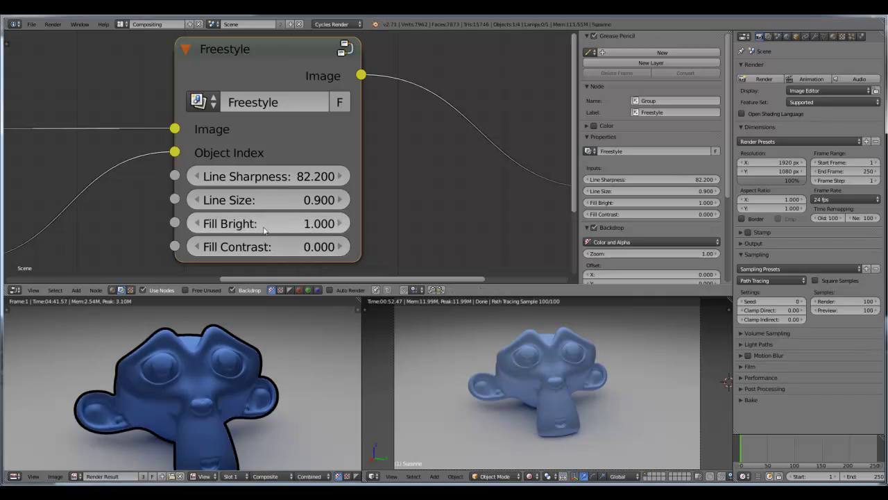
# - Set the Freestyle node's Fill Contrast to 1 and inspect the outlined monkey head in the render result
pyautogui.scroll(-1, 271, 274)
pyautogui.click(337, 240)
pyautogui.click(339, 240)
pyautogui.click(268, 240)
pyautogui.write('1')
pyautogui.press('Return')
pyautogui.scroll(-3, 211, 321)
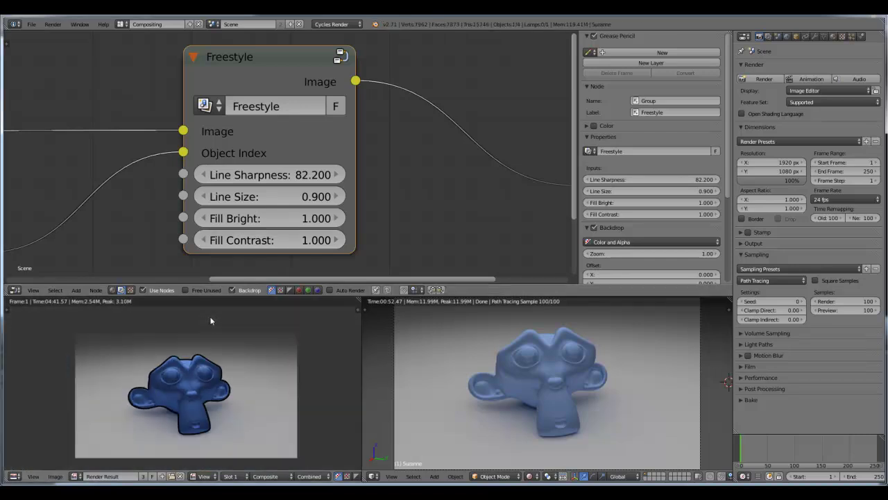
pyautogui.scroll(2, 188, 395)
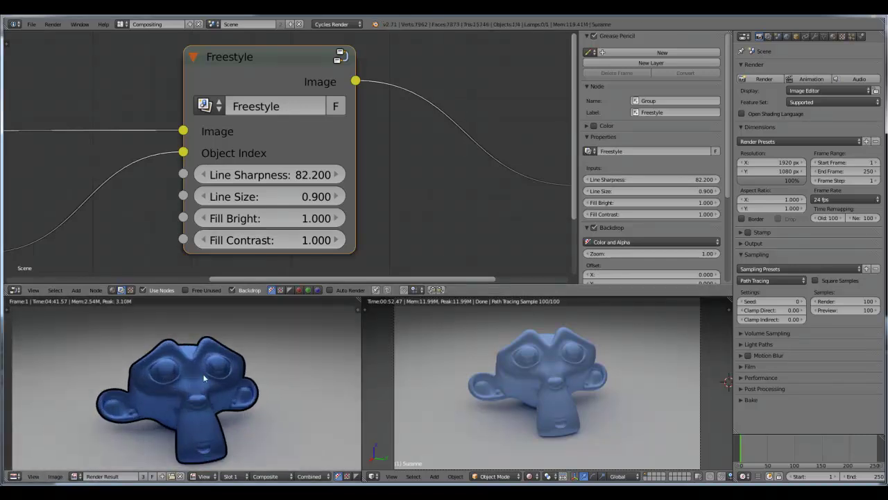
pyautogui.moveTo(204, 378); pyautogui.dragTo(206, 379, button='middle')
pyautogui.scroll(-4, 229, 378)
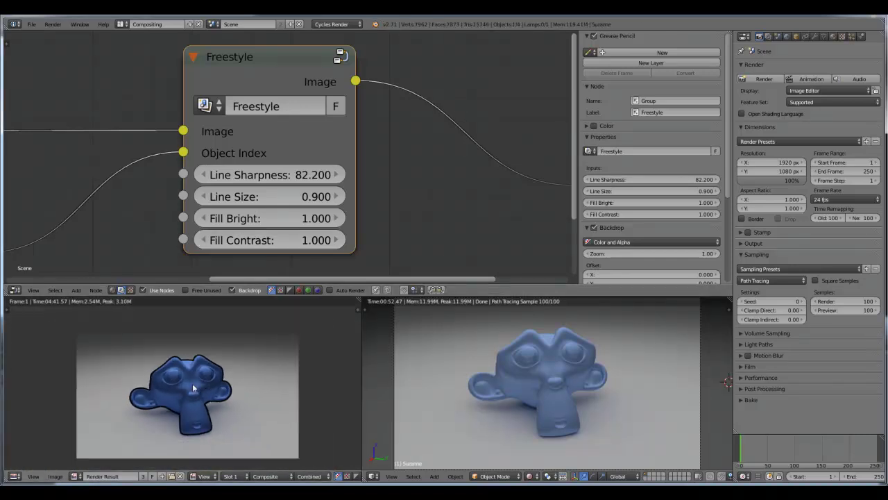
pyautogui.scroll(1, 185, 383)
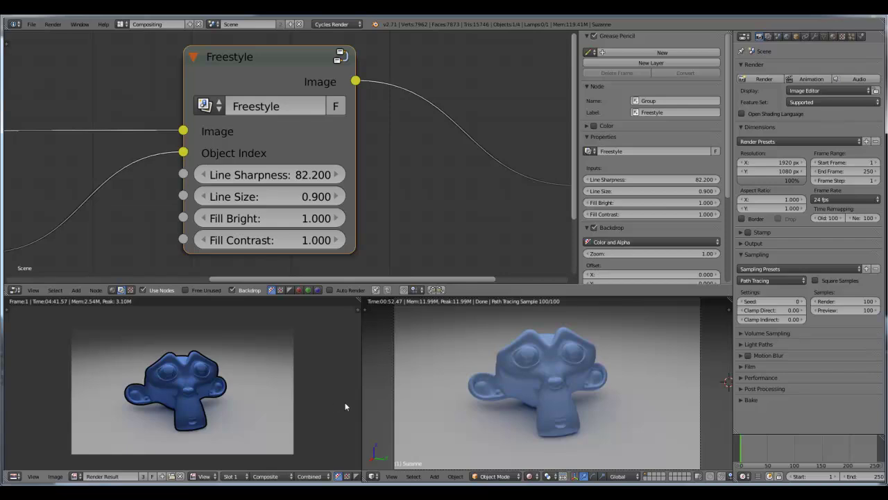
pyautogui.click(318, 444)
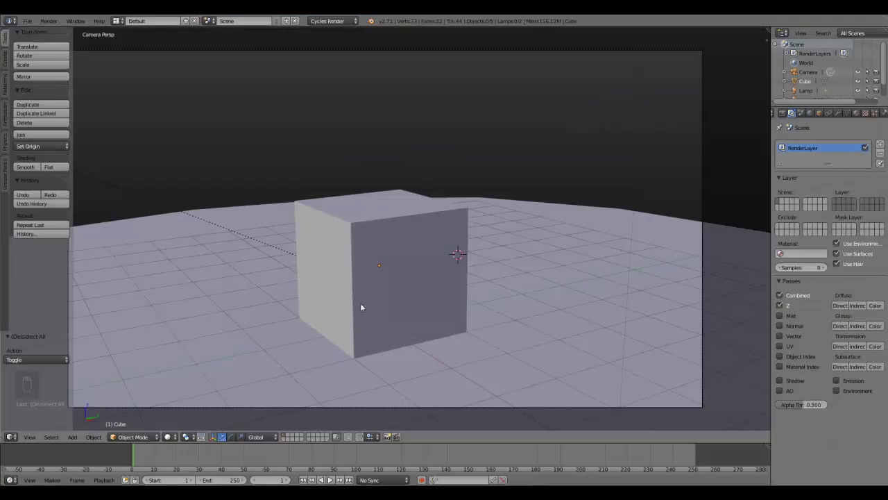
# - Examine the cube and ground plane scene from a free perspective and through the camera
pyautogui.moveTo(321, 261); pyautogui.dragTo(361, 307, button='middle')
pyautogui.press('KP_0')
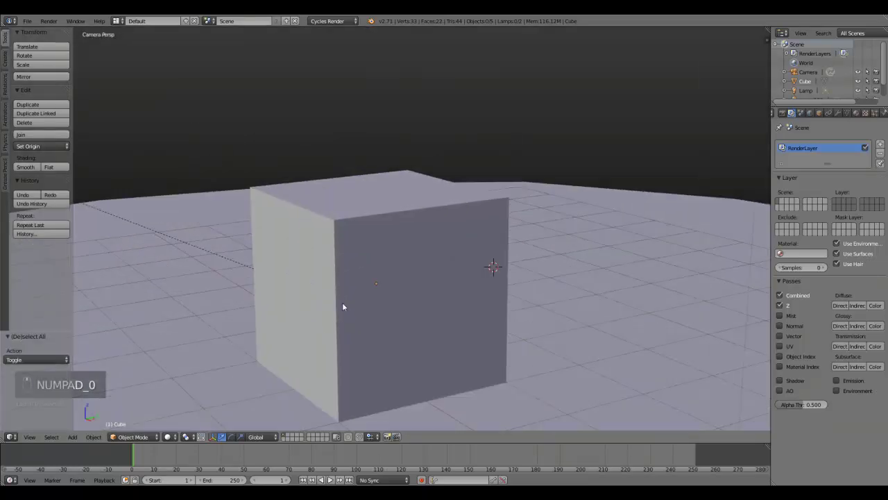
pyautogui.keyDown('shift'); pyautogui.moveTo(329, 242); pyautogui.dragTo(424, 276, button='middle'); pyautogui.keyUp('shift')
pyautogui.scroll(-1, 347, 268)
pyautogui.scroll(1, 341, 267)
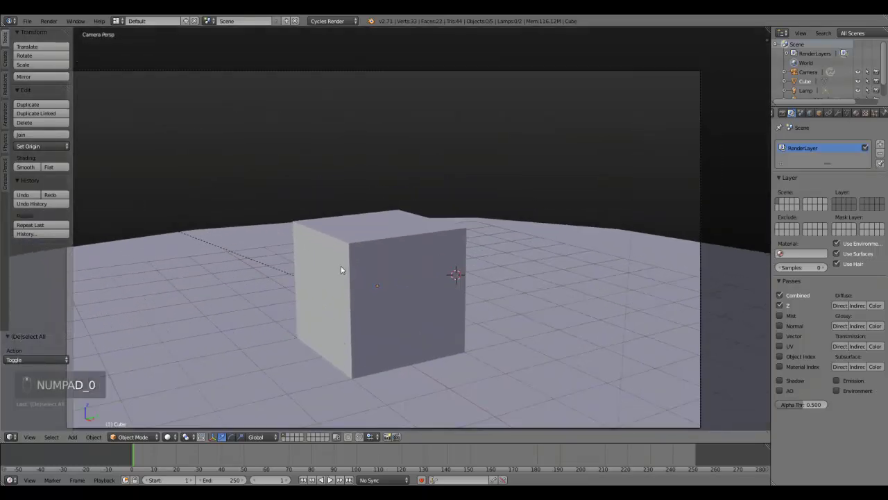
pyautogui.rightClick(351, 266)
pyautogui.scroll(-2, 352, 266)
pyautogui.press('a')
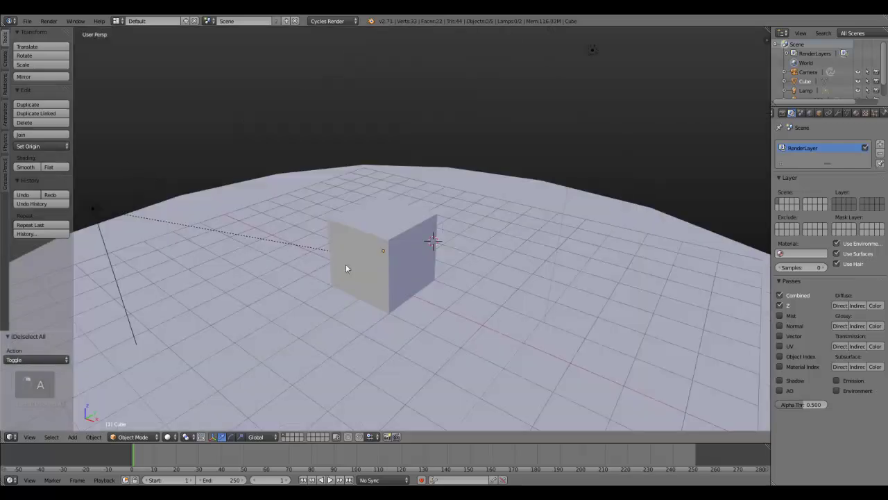
pyautogui.scroll(-3, 432, 333)
pyautogui.scroll(-2, 337, 356)
pyautogui.scroll(2, 382, 345)
pyautogui.moveTo(458, 350); pyautogui.dragTo(339, 343, button='middle')
pyautogui.press('KP_0')
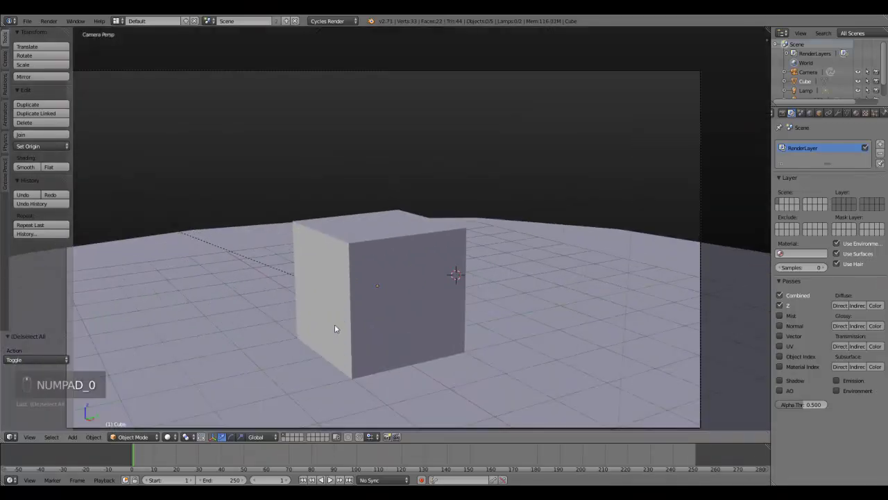
pyautogui.scroll(3, 335, 325)
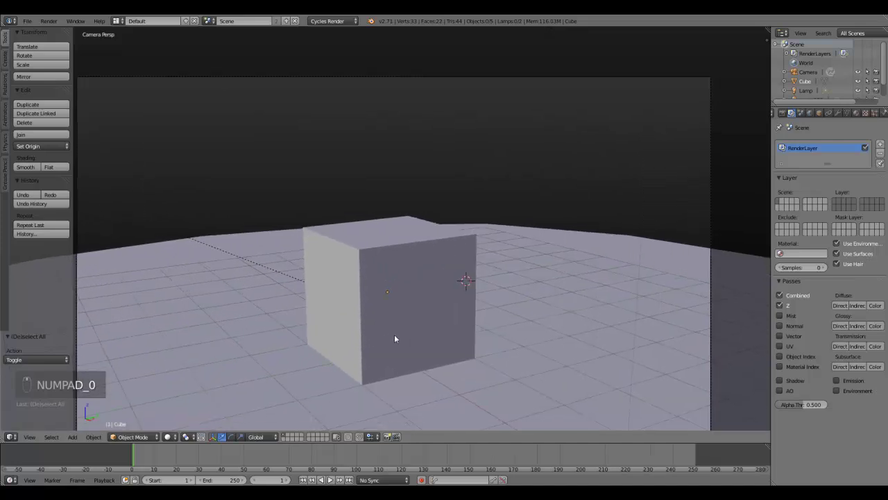
# - Hide the tool shelf and select the cube in the camera view
pyautogui.press('n')
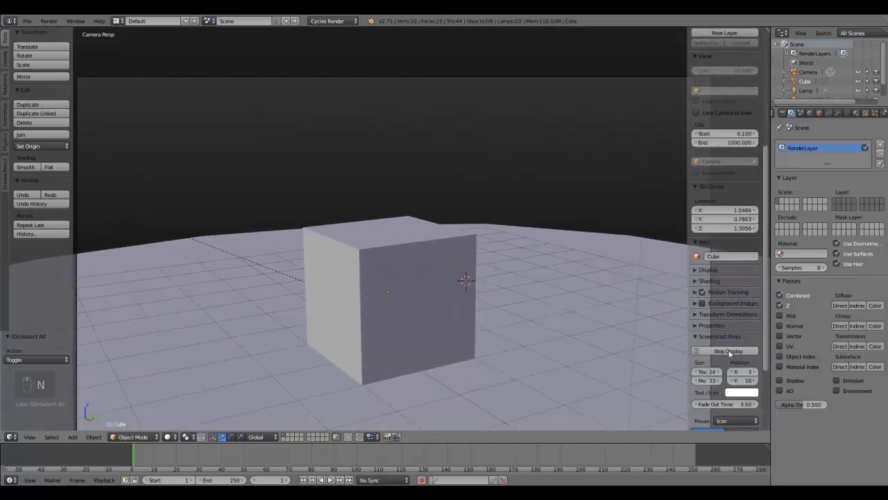
pyautogui.press('n')
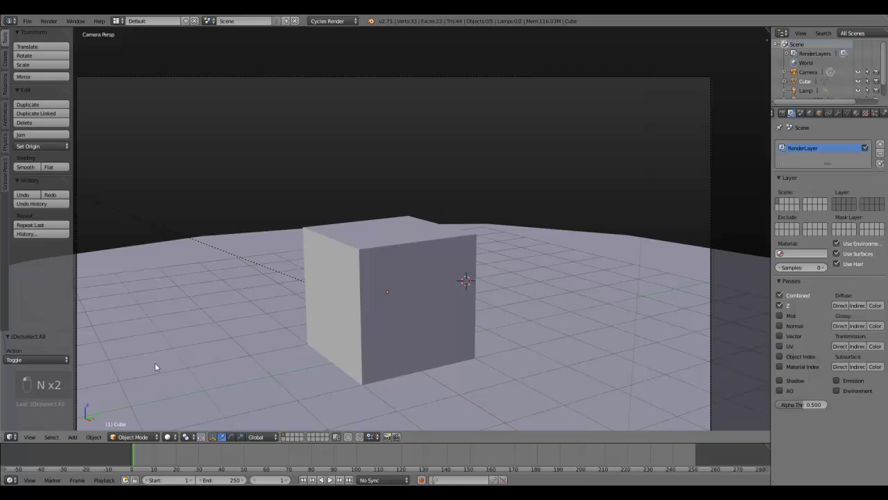
pyautogui.press('t')
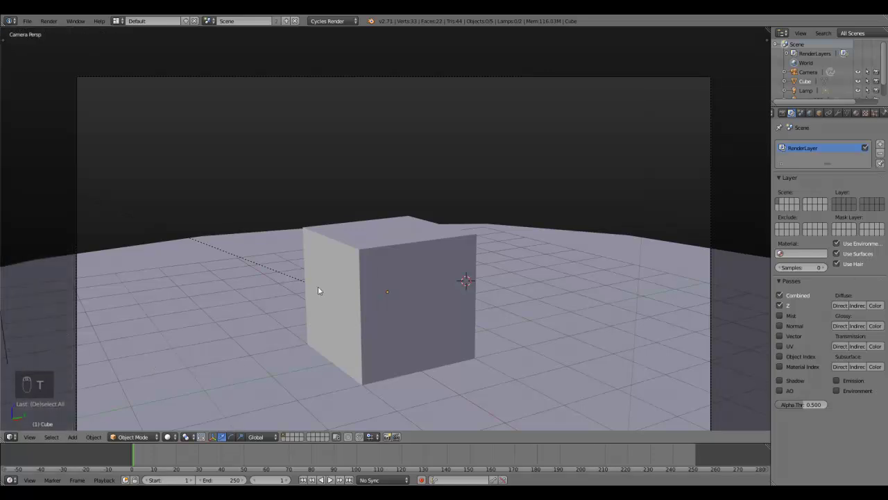
pyautogui.rightClick(337, 273)
pyautogui.scroll(-1, 313, 330)
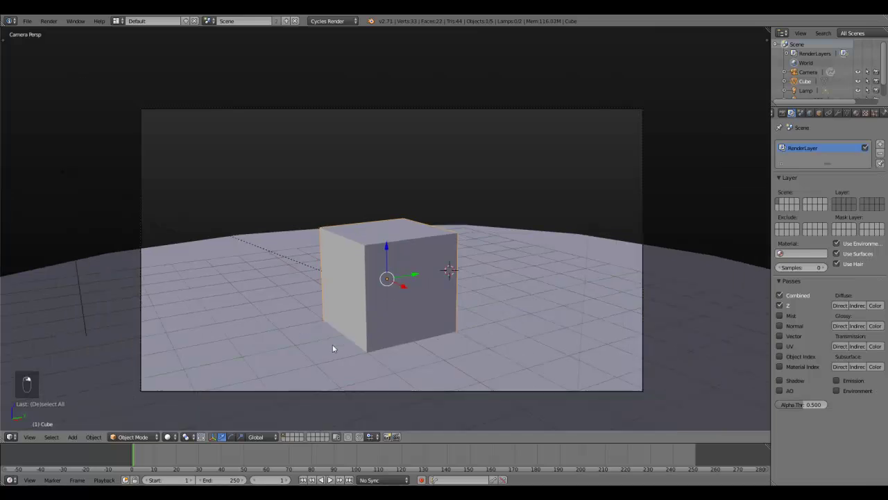
# - Examine the cube and ground scene from a free perspective and select the lamp above the cube
pyautogui.scroll(2, 295, 308)
pyautogui.scroll(-2, 296, 284)
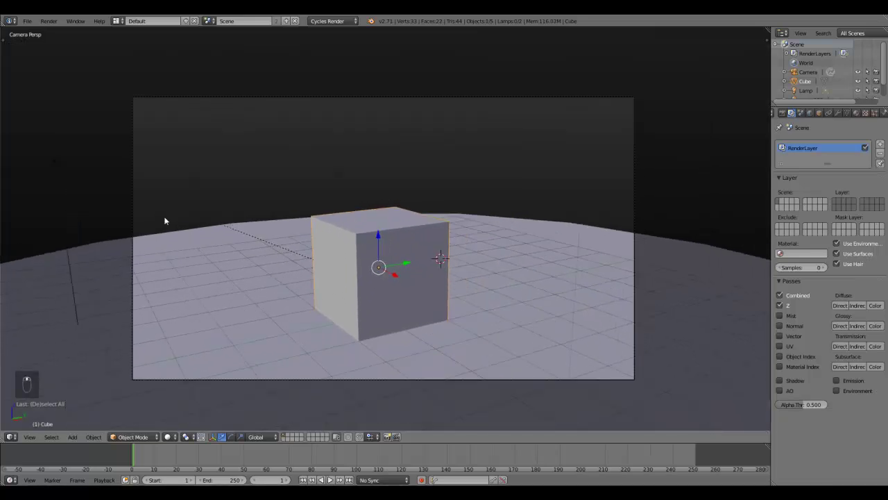
pyautogui.rightClick(164, 206)
pyautogui.moveTo(164, 205); pyautogui.dragTo(216, 253, button='middle')
pyautogui.scroll(-2, 207, 238)
pyautogui.keyDown('shift'); pyautogui.moveTo(199, 224); pyautogui.dragTo(182, 251, button='middle'); pyautogui.keyUp('shift')
pyautogui.rightClick(492, 140)
pyautogui.moveTo(492, 140); pyautogui.dragTo(479, 178, button='middle')
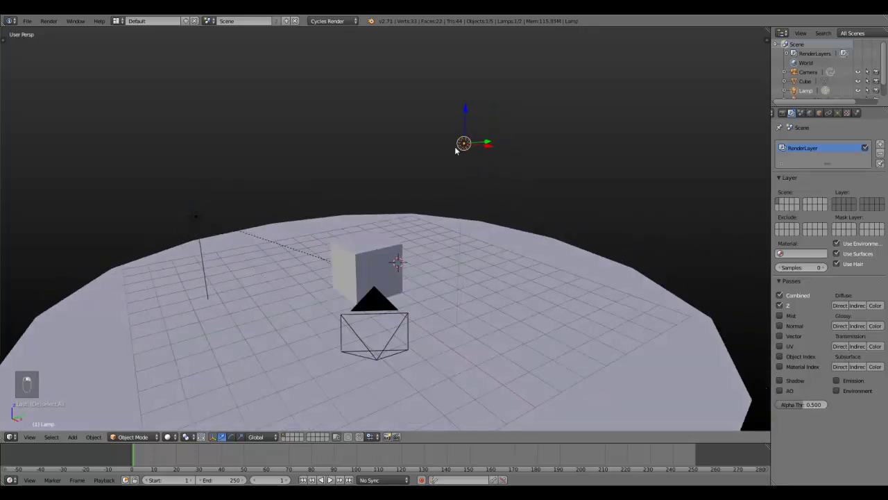
# - Preview the cube scene through the camera in Rendered shading, and return the viewport to Solid shading
pyautogui.press('KP_0')
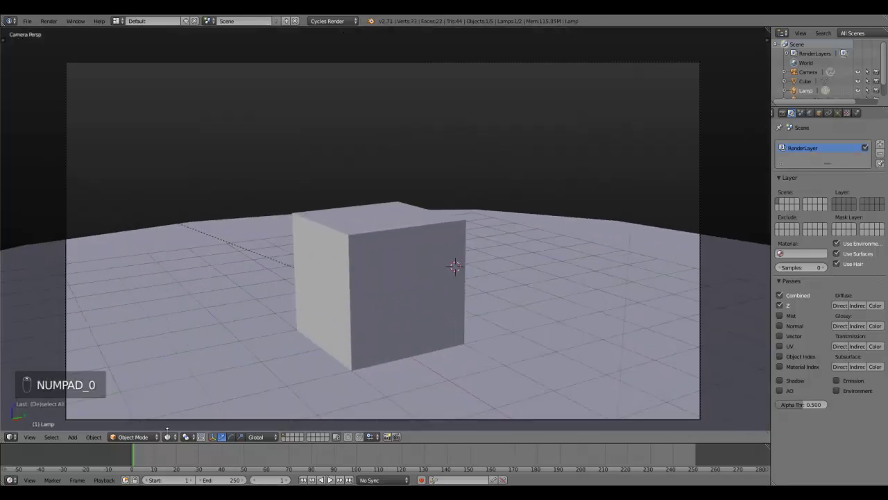
pyautogui.click(167, 437)
pyautogui.click(186, 373)
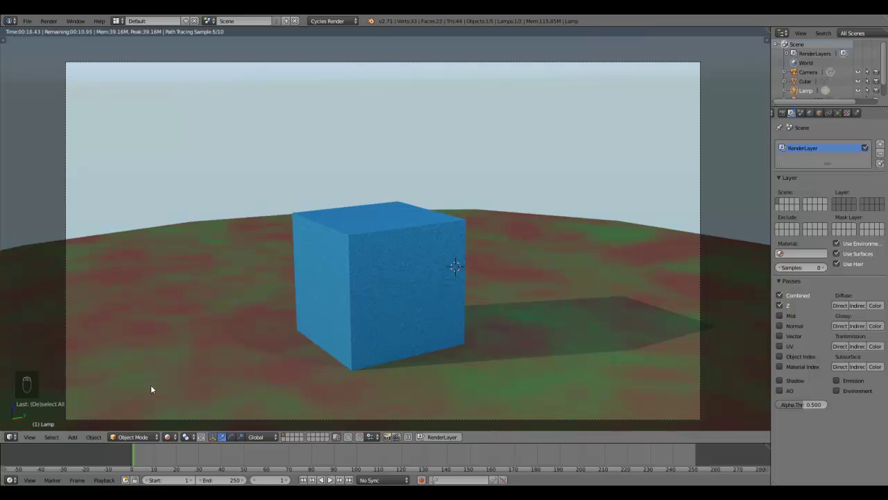
pyautogui.click(167, 436)
pyautogui.click(194, 396)
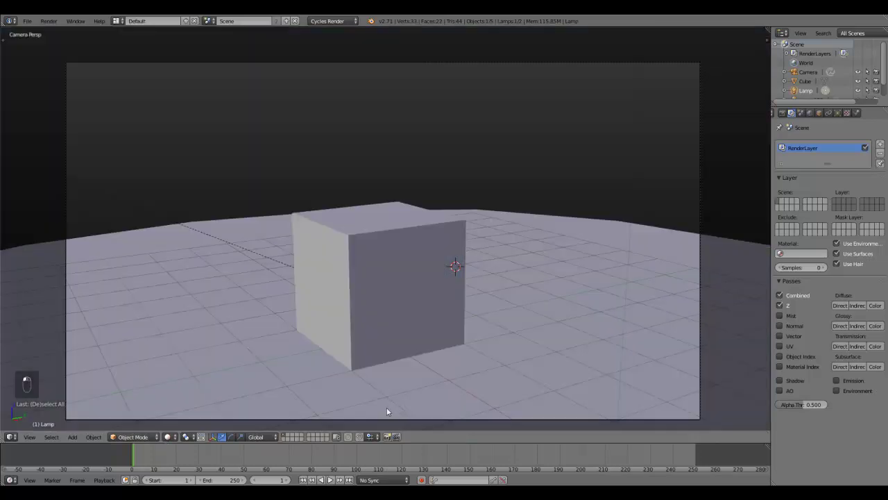
# - Deselect everything and inspect the scene from a free perspective and through the camera
pyautogui.scroll(-2, 372, 355)
pyautogui.moveTo(373, 354); pyautogui.dragTo(390, 343, button='middle')
pyautogui.press('a')
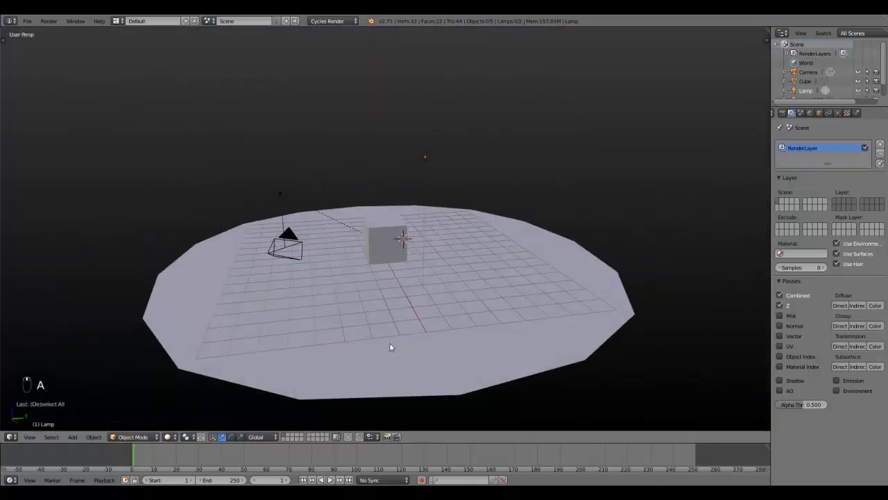
pyautogui.press('KP_0')
pyautogui.scroll(2, 389, 343)
pyautogui.scroll(-1, 453, 306)
pyautogui.scroll(2, 472, 312)
pyautogui.keyDown('shift'); pyautogui.moveTo(435, 228); pyautogui.dragTo(429, 256, button='middle'); pyautogui.keyUp('shift')
pyautogui.scroll(-1, 435, 237)
pyautogui.scroll(1, 432, 236)
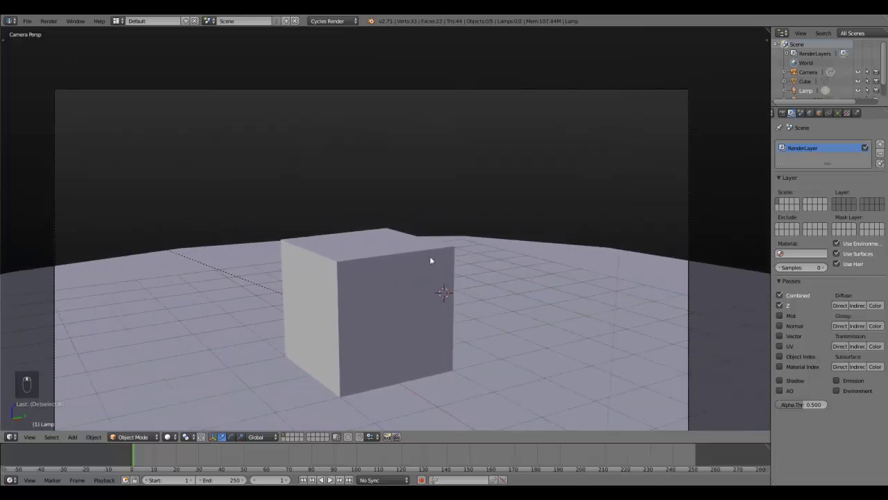
pyautogui.scroll(-2, 432, 264)
pyautogui.scroll(2, 435, 292)
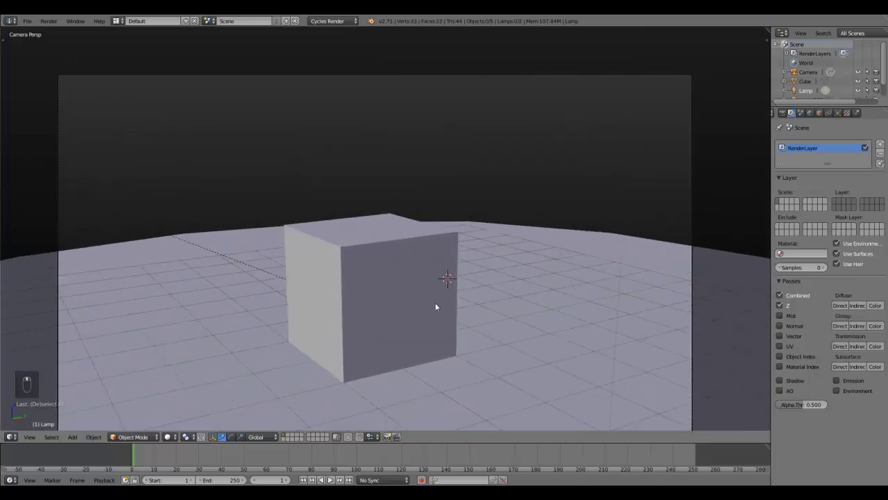
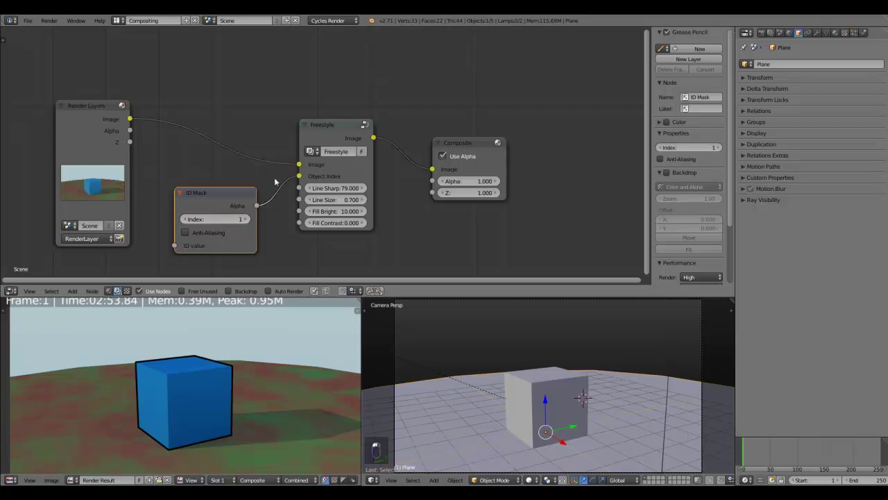
# - Delete the ID Mask and Freestyle nodes from the compositor
pyautogui.press('Delete')
pyautogui.click(341, 121)
pyautogui.press('Delete')
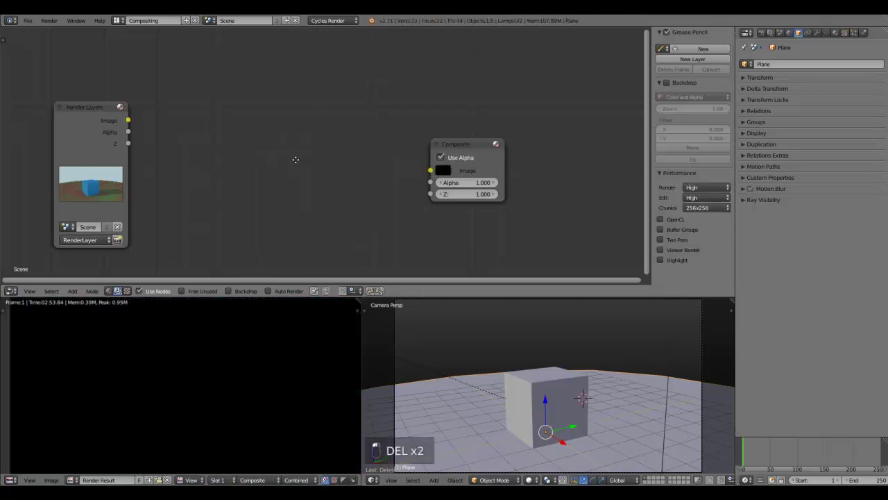
# - Link the Render Layers node's Image output to the Composite node's Image input and fit the whole render result in view
pyautogui.scroll(-3, 292, 163)
pyautogui.moveTo(127, 127); pyautogui.dragTo(385, 170)
pyautogui.scroll(-1, 245, 216)
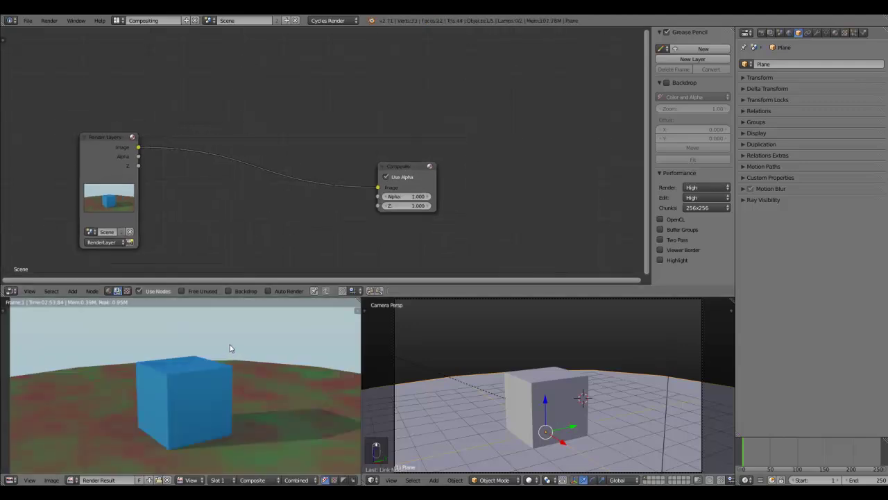
pyautogui.scroll(-2, 229, 344)
pyautogui.scroll(1, 307, 201)
pyautogui.moveTo(196, 189)
pyautogui.mouseDown(button='middle')
pyautogui.moveTo(200, 201)
pyautogui.moveTo(200, 186)
pyautogui.mouseUp(button='middle')
pyautogui.moveTo(220, 354)
pyautogui.mouseDown(button='middle')
pyautogui.moveTo(221, 368)
pyautogui.moveTo(210, 363)
pyautogui.mouseUp(button='middle')
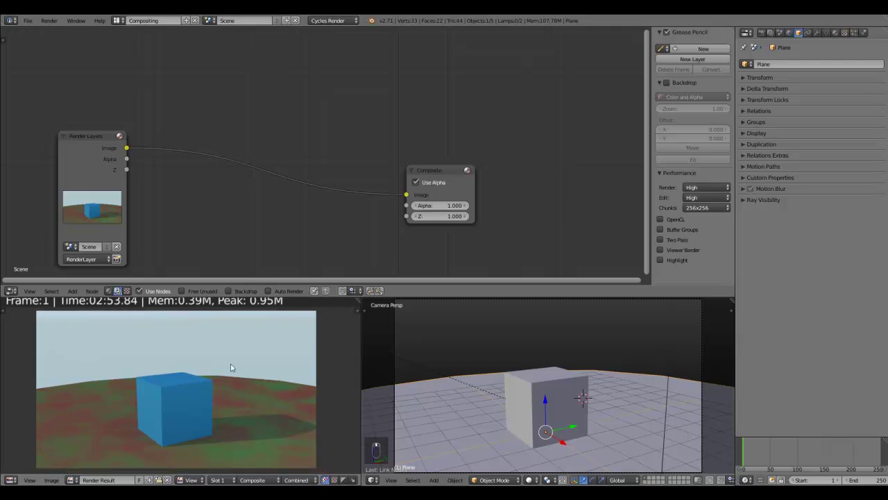
# - Select the cube in the camera view and switch to the Default screen layout
pyautogui.rightClick(533, 372)
pyautogui.click(790, 32)
pyautogui.click(780, 33)
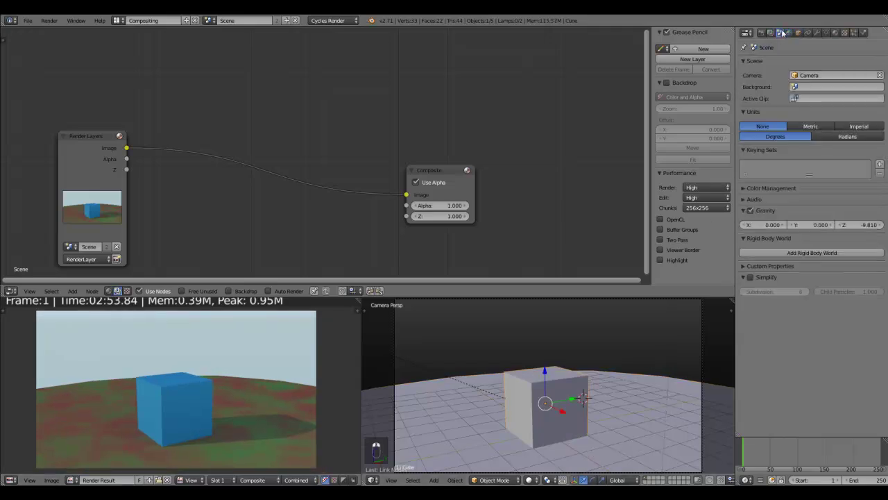
pyautogui.click(771, 32)
pyautogui.click(798, 33)
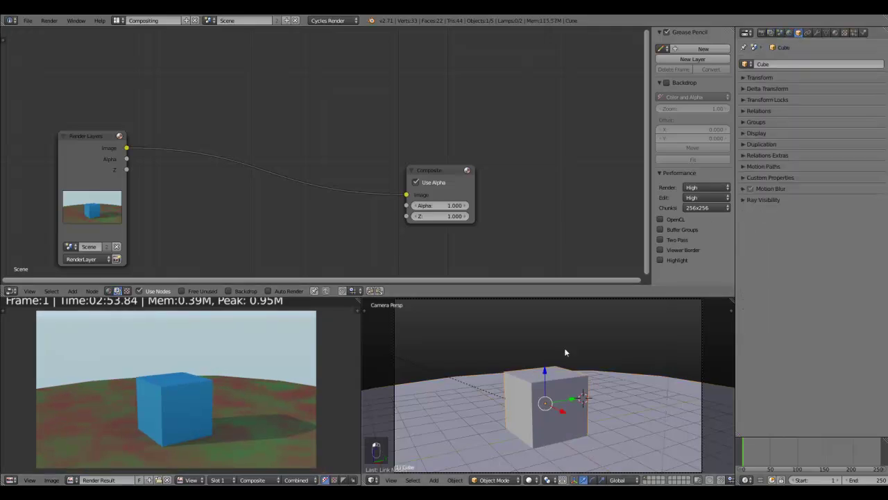
pyautogui.hotkey('ctrl', 'Right')
pyautogui.hotkey('ctrl', 'Right')
pyautogui.hotkey('ctrl', 'Right')
pyautogui.hotkey('ctrl', 'Left')
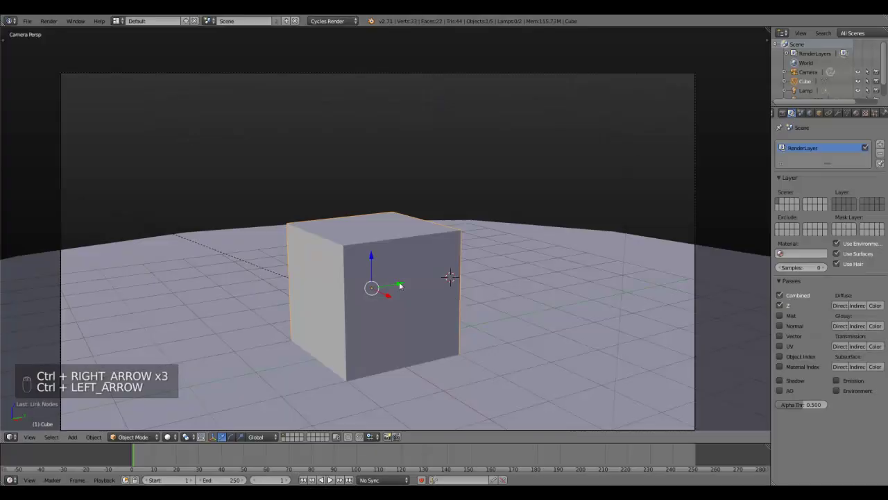
pyautogui.moveTo(399, 283); pyautogui.dragTo(427, 181, button='right')
pyautogui.rightClick(434, 203)
pyautogui.moveTo(442, 231); pyautogui.dragTo(399, 118, button='right')
pyautogui.rightClick(399, 118)
pyautogui.moveTo(410, 263); pyautogui.dragTo(399, 200, button='right')
pyautogui.rightClick(412, 232)
pyautogui.rightClick(399, 201)
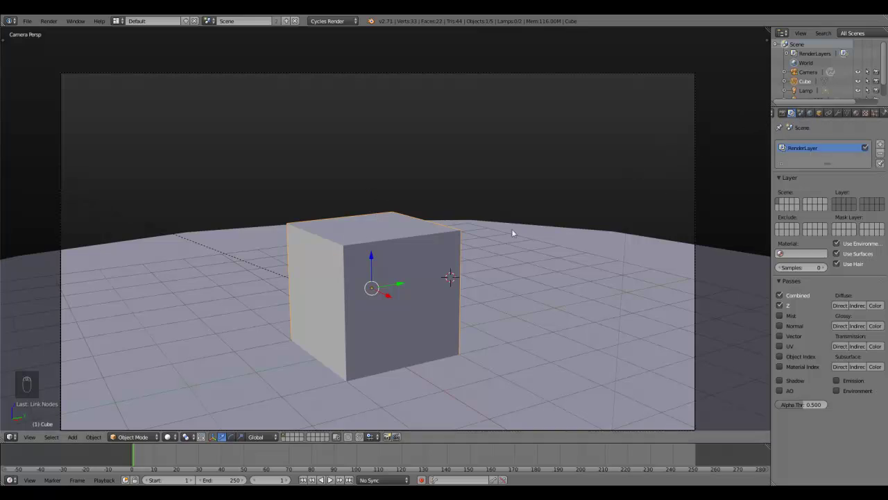
pyautogui.scroll(-2, 379, 246)
pyautogui.scroll(4, 381, 264)
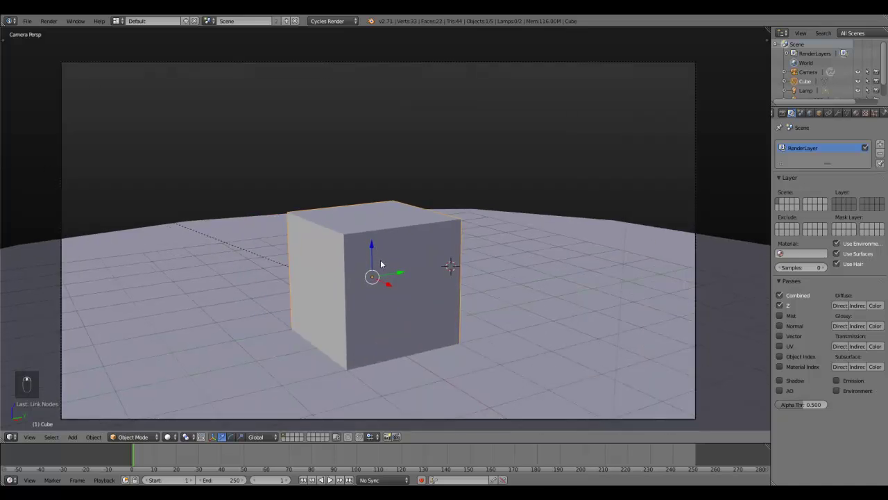
pyautogui.scroll(-2, 378, 243)
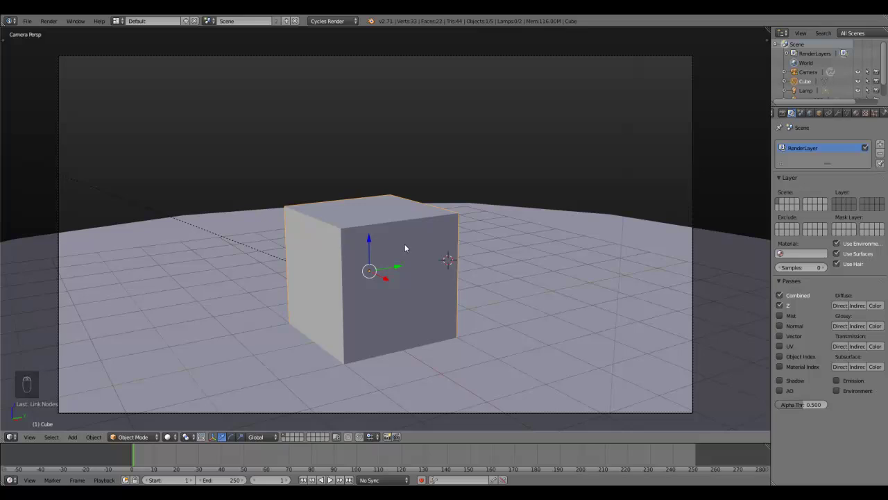
pyautogui.keyDown('shift'); pyautogui.moveTo(387, 188); pyautogui.dragTo(387, 198, button='middle'); pyautogui.keyUp('shift')
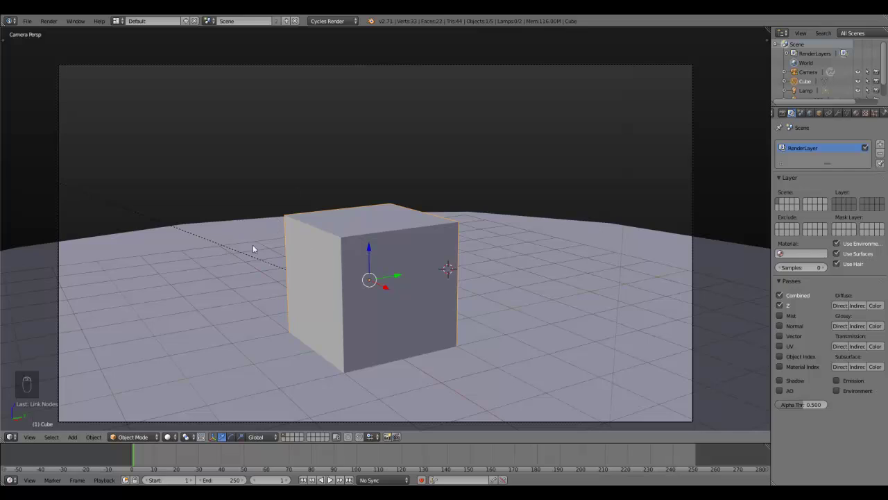
pyautogui.press('KP_0')
pyautogui.press('KP_0')
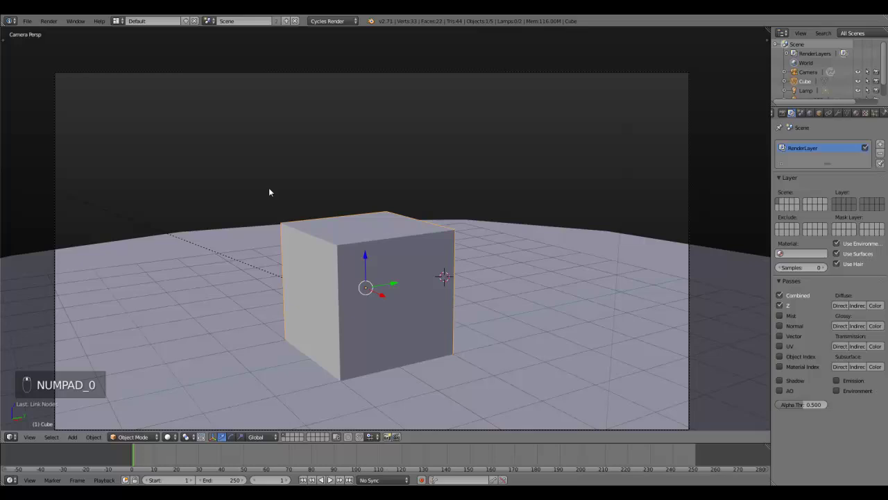
pyautogui.scroll(-1, 269, 191)
pyautogui.keyDown('shift'); pyautogui.moveTo(282, 233); pyautogui.dragTo(282, 199, button='middle'); pyautogui.keyUp('shift')
pyautogui.scroll(1, 282, 221)
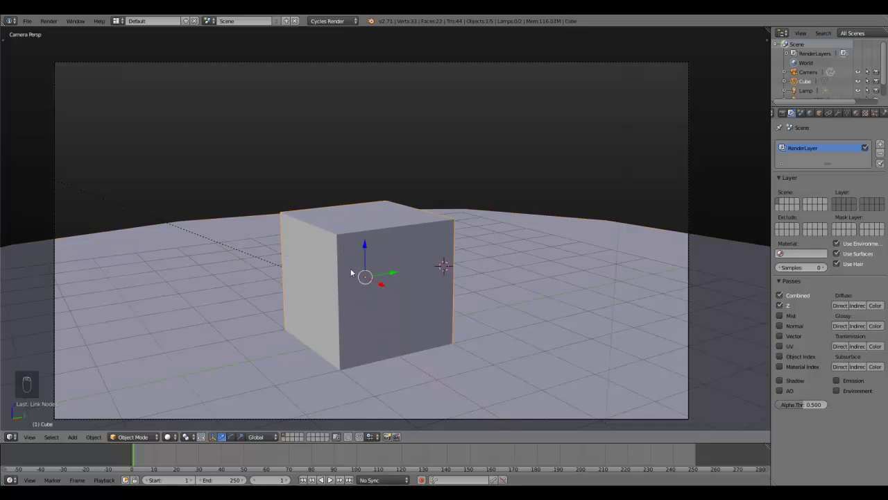
# - Set the cube's Pass Index to 1 in its object relations
pyautogui.click(820, 114)
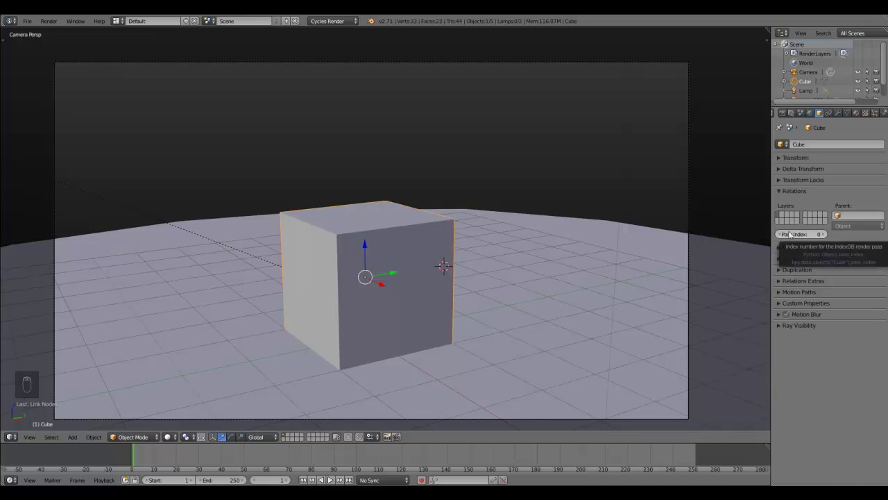
pyautogui.click(795, 194)
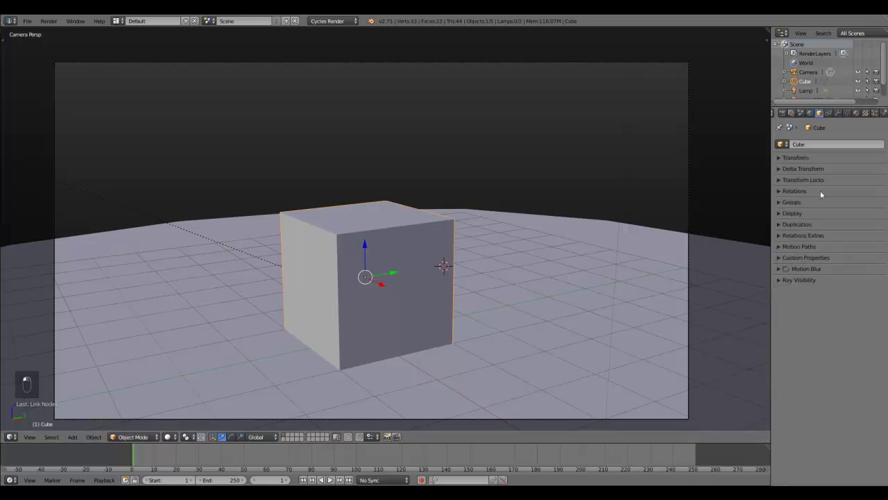
pyautogui.click(778, 194)
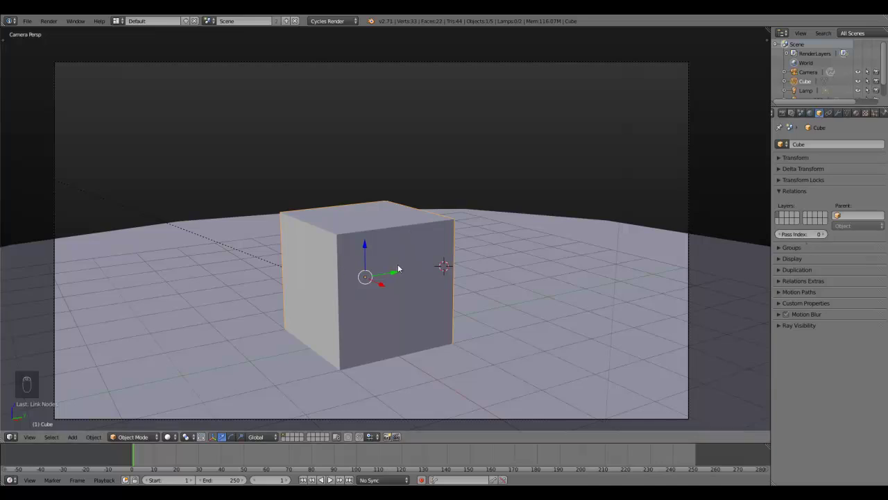
pyautogui.click(826, 235)
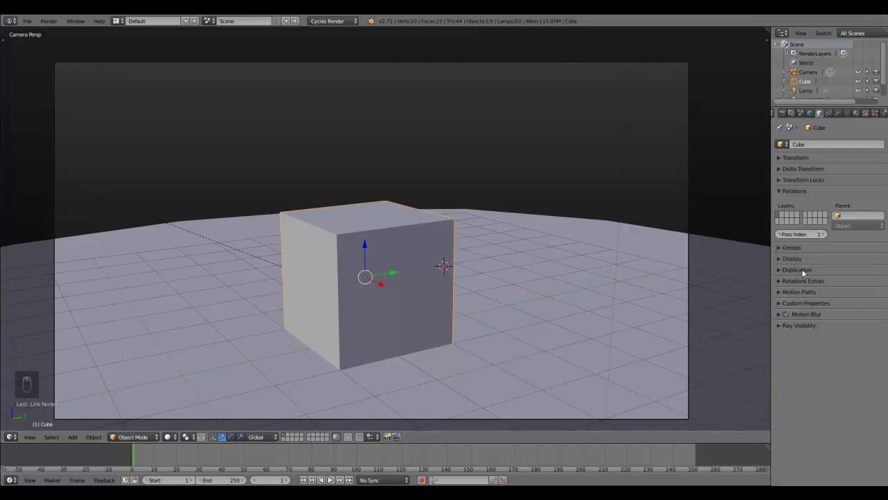
# - In the Compositing layout, move the Render Layers node upward and enable the render layer's Object Index pass
pyautogui.click(792, 113)
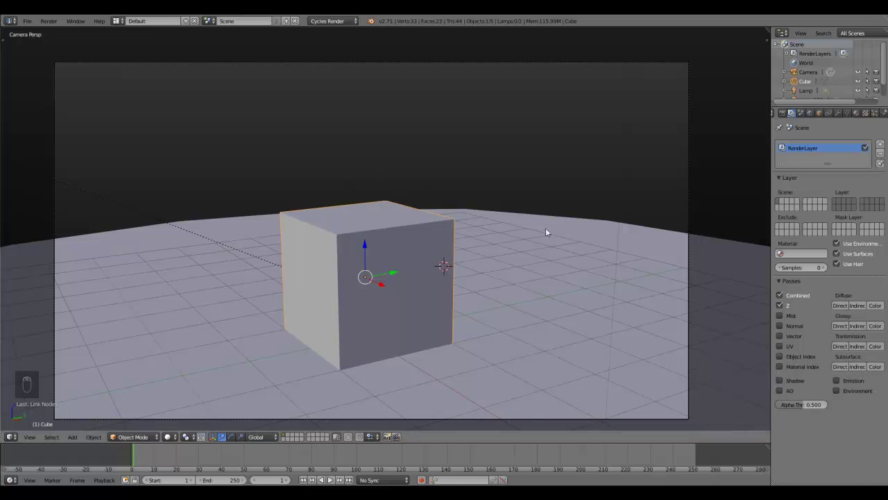
pyautogui.hotkey('ctrl', 'Left')
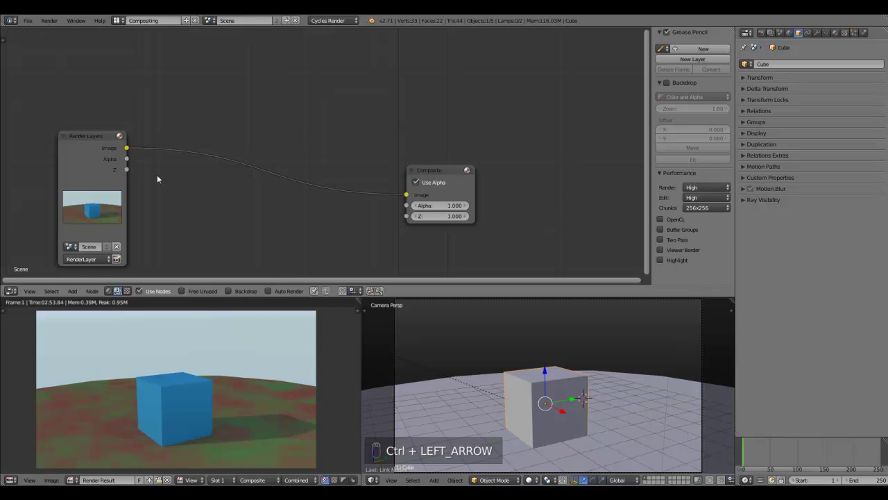
pyautogui.moveTo(95, 155); pyautogui.dragTo(98, 119)
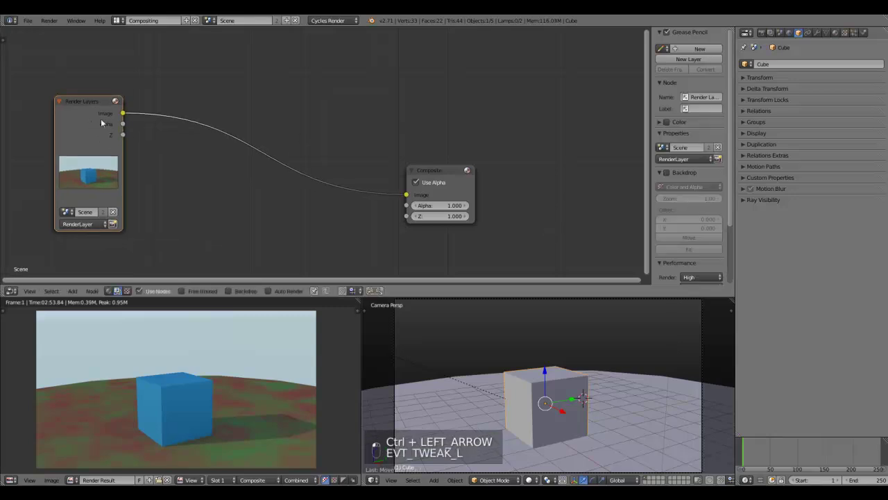
pyautogui.click(119, 20)
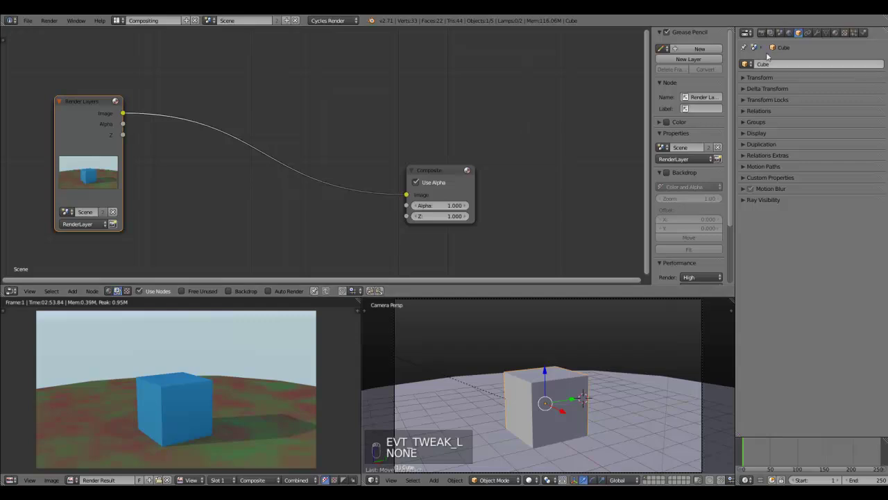
pyautogui.click(770, 33)
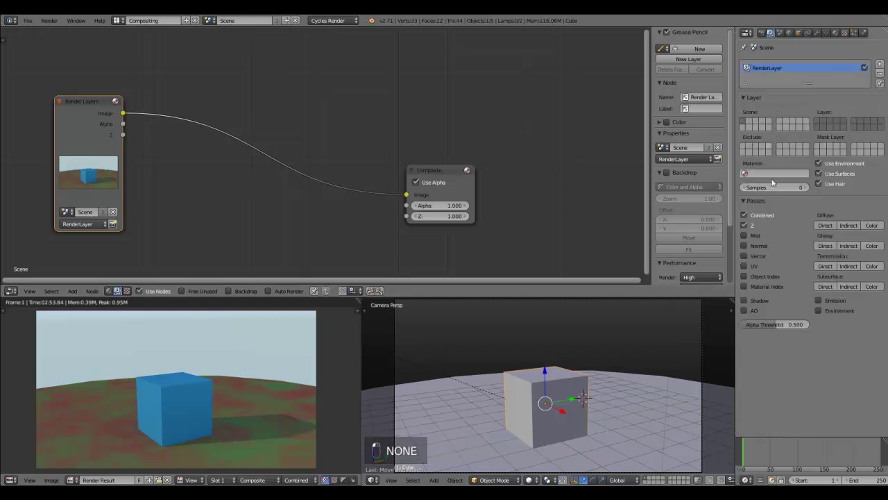
pyautogui.click(744, 277)
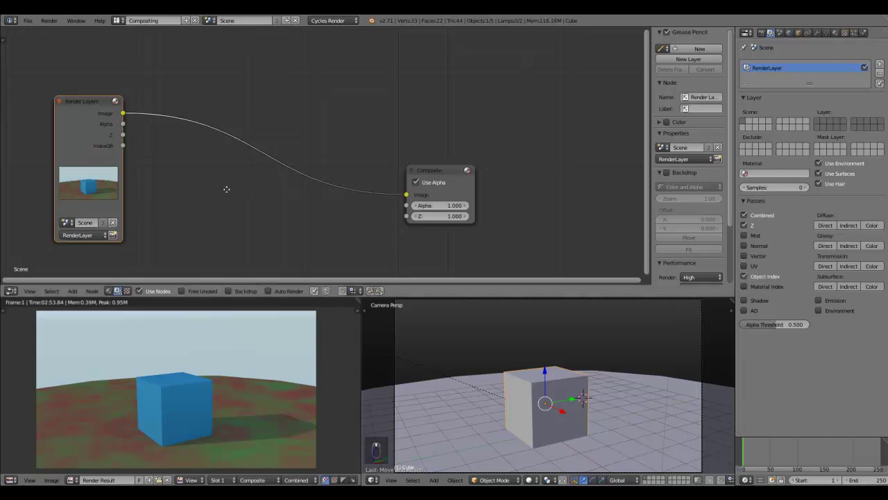
# - Examine the IndexOB output on the Render Layers node and its place in the node tree
pyautogui.scroll(3, 220, 189)
pyautogui.moveTo(227, 188); pyautogui.dragTo(282, 198, button='middle')
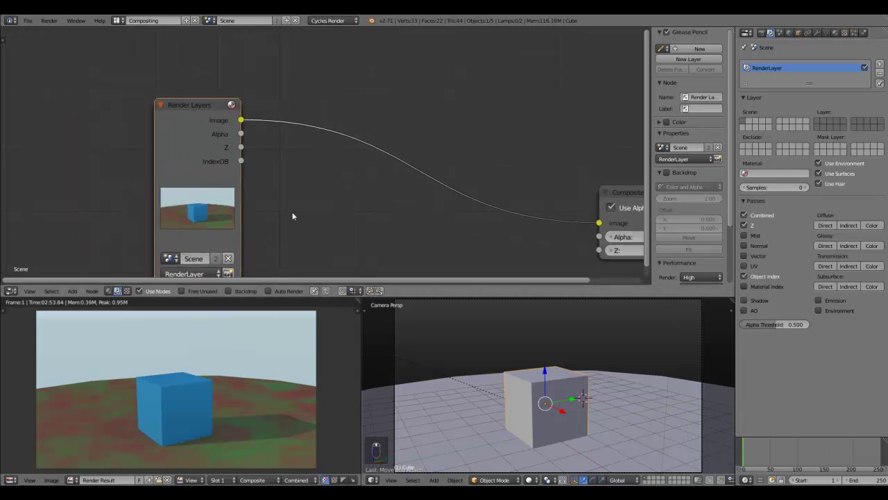
pyautogui.scroll(1, 285, 220)
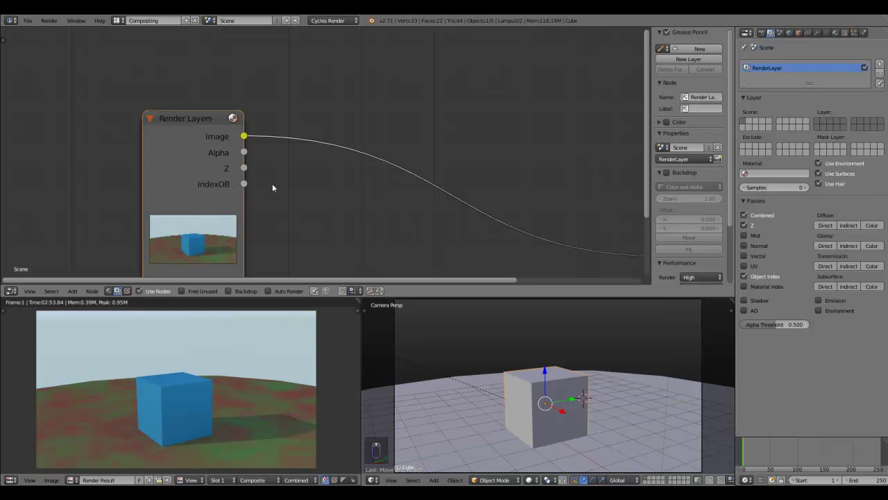
pyautogui.scroll(-2, 273, 184)
pyautogui.moveTo(275, 142); pyautogui.dragTo(202, 161, button='middle')
pyautogui.scroll(-3, 332, 212)
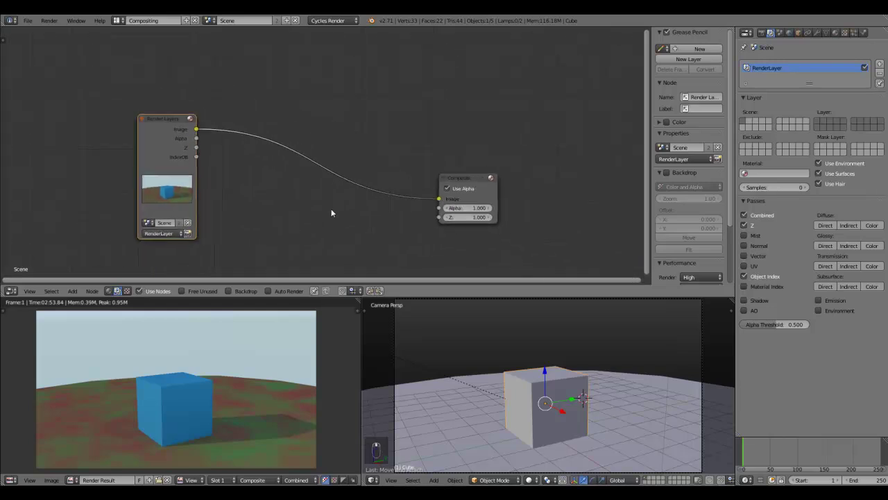
pyautogui.scroll(2, 331, 212)
pyautogui.moveTo(332, 212); pyautogui.dragTo(307, 220, button='middle')
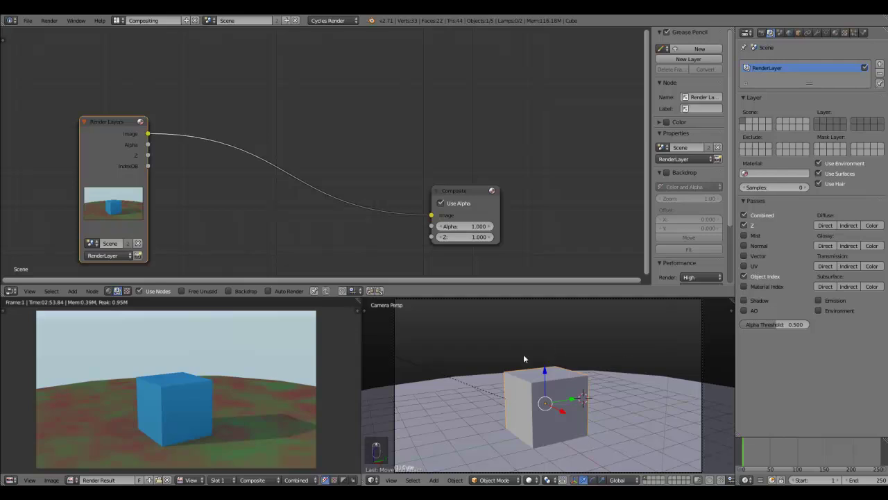
# - Move the Composite node and the Render Layers node upward to tidy the compositing node tree
pyautogui.moveTo(157, 224); pyautogui.dragTo(227, 212, button='middle')
pyautogui.scroll(2, 288, 195)
pyautogui.moveTo(294, 183); pyautogui.dragTo(264, 204, button='middle')
pyautogui.scroll(-2, 277, 196)
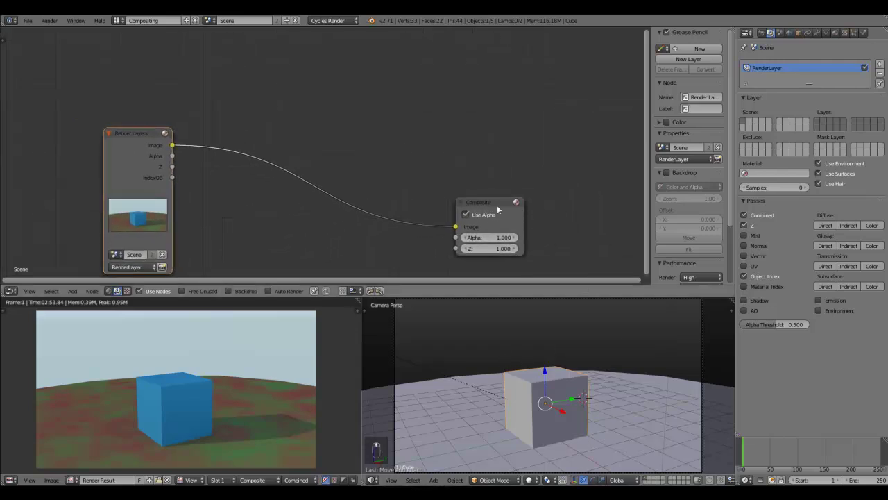
pyautogui.moveTo(497, 209); pyautogui.dragTo(524, 149)
pyautogui.moveTo(236, 184); pyautogui.dragTo(222, 195, button='middle')
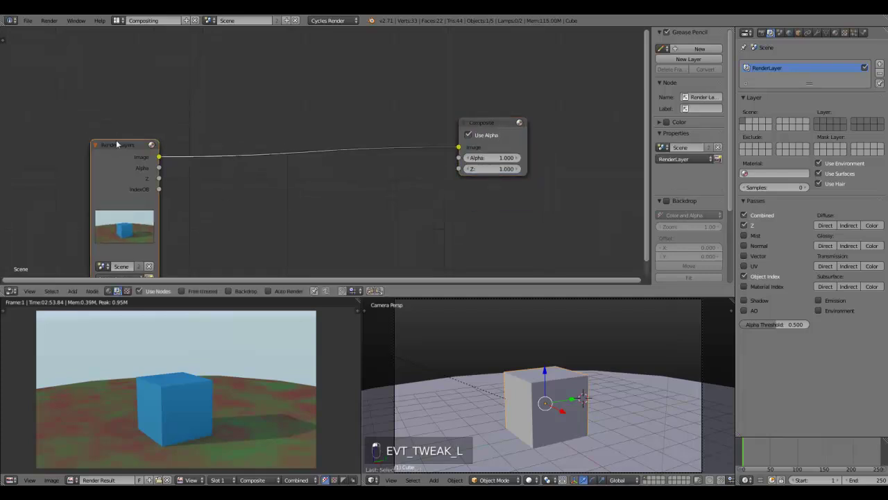
pyautogui.moveTo(119, 143); pyautogui.dragTo(97, 73)
pyautogui.scroll(1, 285, 177)
pyautogui.moveTo(304, 195); pyautogui.dragTo(313, 199, button='middle')
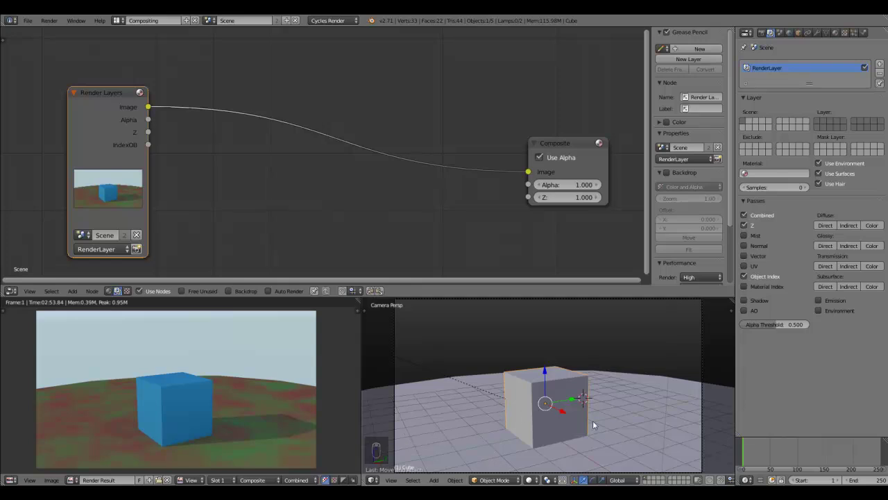
# - Look over the rendered cube image and the World's sky texture settings
pyautogui.moveTo(288, 380); pyautogui.dragTo(284, 373, button='middle')
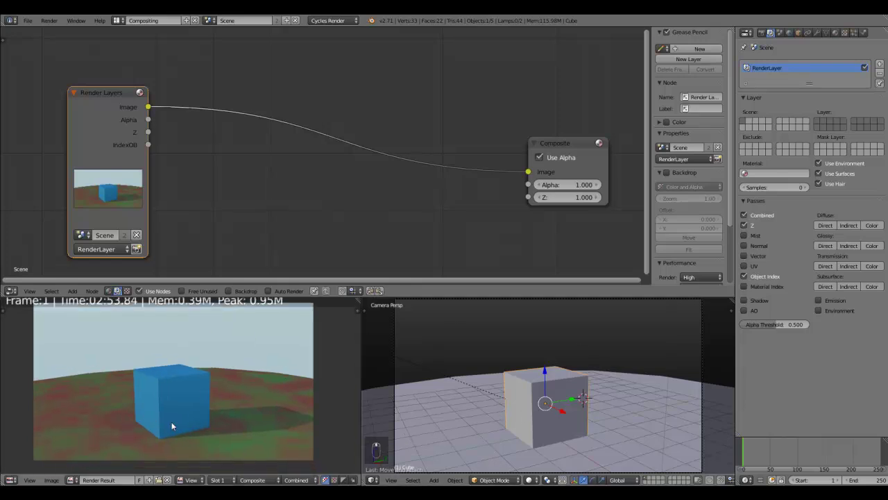
pyautogui.press('Home')
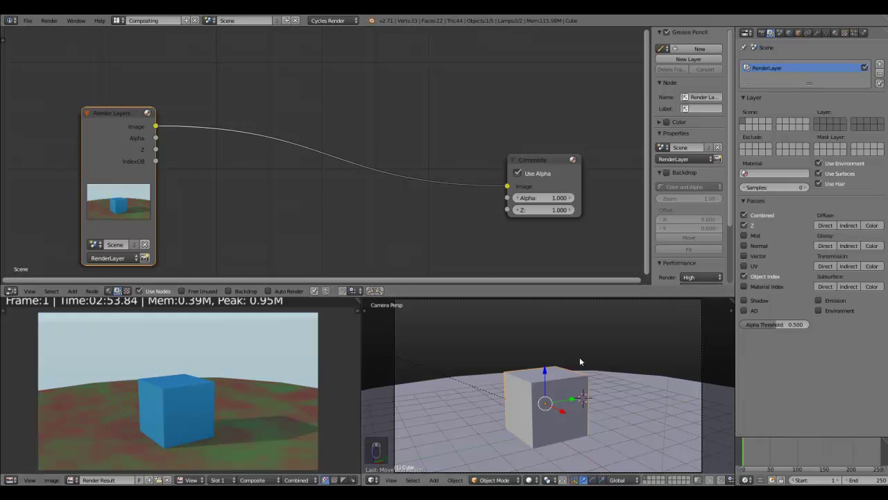
pyautogui.scroll(-1, 483, 333)
pyautogui.scroll(1, 484, 333)
pyautogui.click(788, 33)
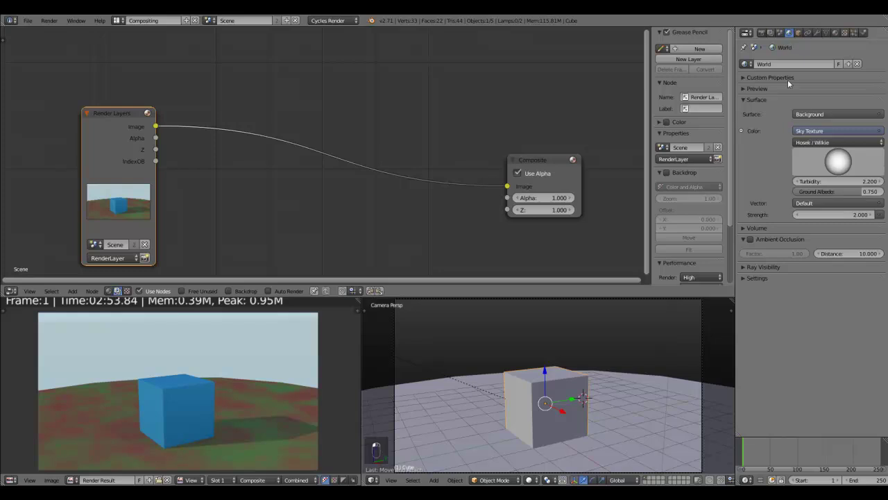
pyautogui.moveTo(201, 182); pyautogui.dragTo(202, 186, button='middle')
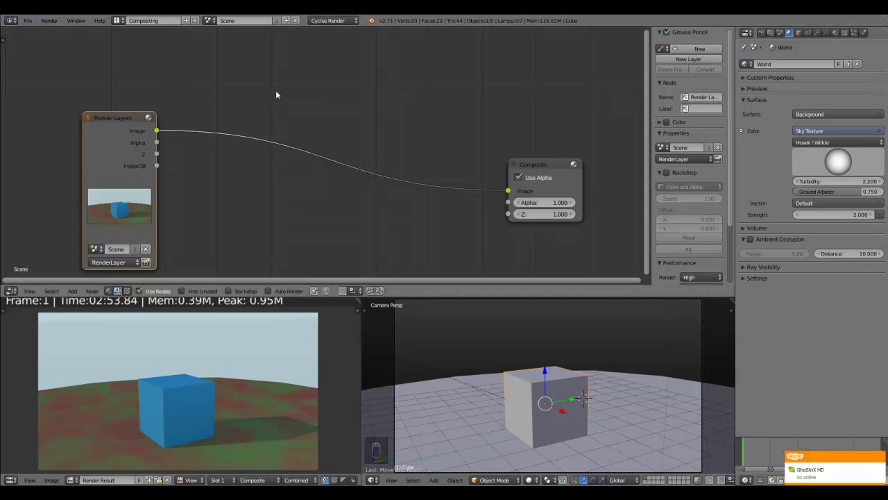
pyautogui.scroll(1, 284, 137)
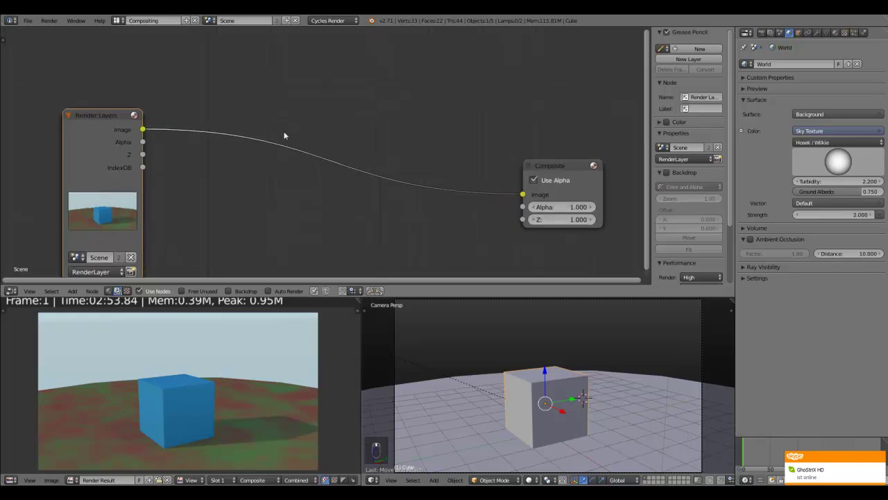
pyautogui.moveTo(284, 133); pyautogui.dragTo(280, 113, button='middle')
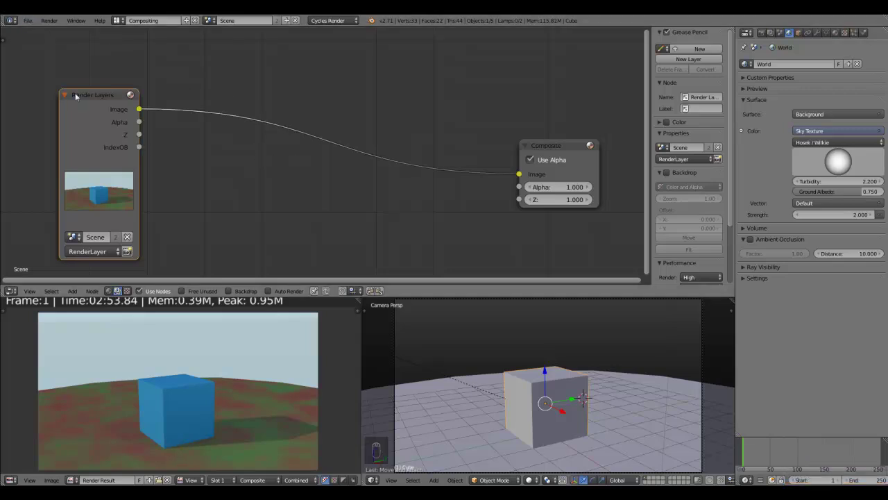
# - Append the Freestyle node tree from Freestyle Node.blend in the Custom Cycles Shader_Nodes\Nodes folder
pyautogui.click(29, 21)
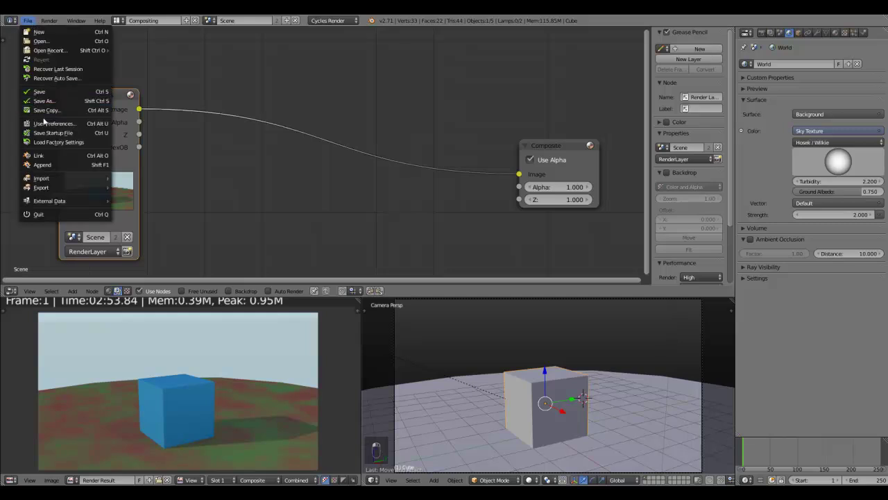
pyautogui.click(49, 165)
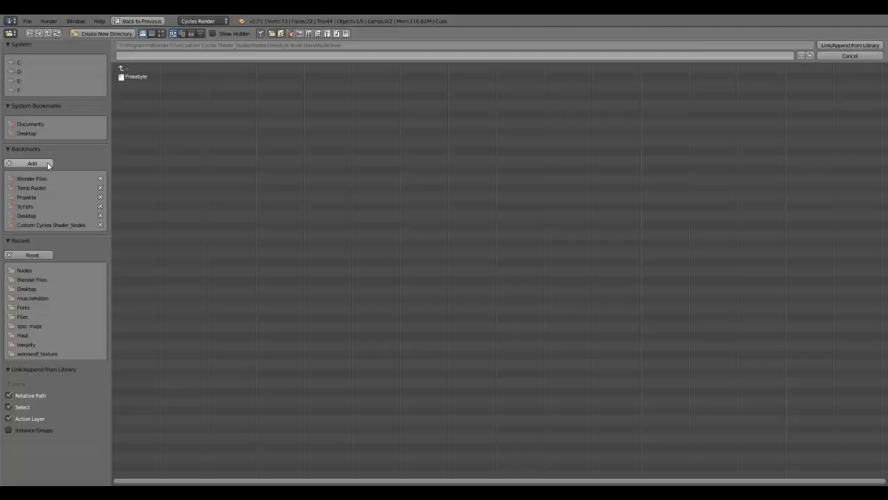
pyautogui.click(135, 67)
pyautogui.click(131, 67)
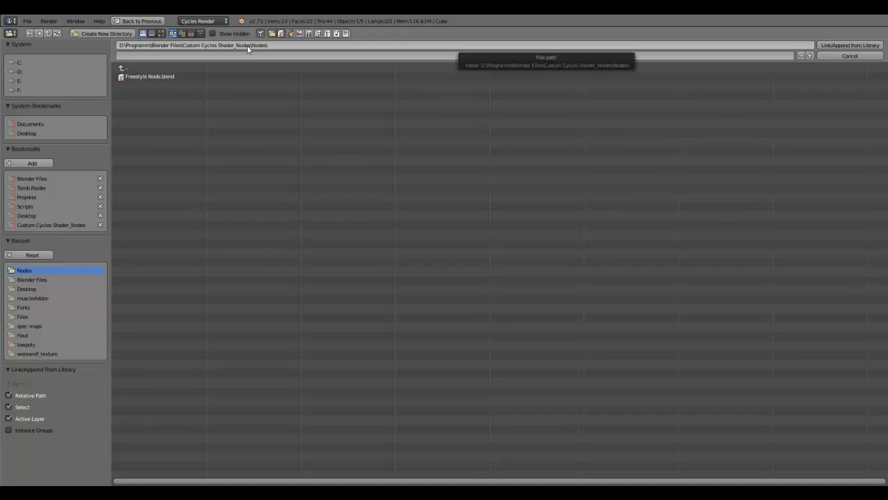
pyautogui.click(149, 77)
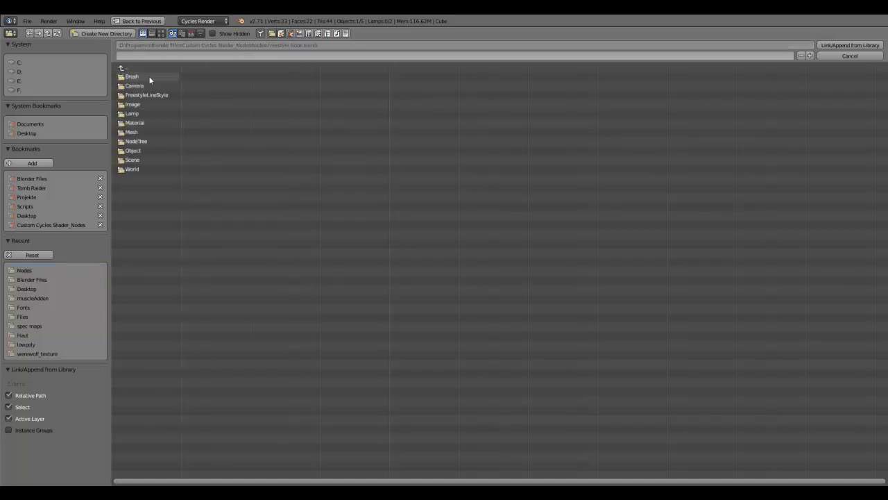
pyautogui.click(143, 143)
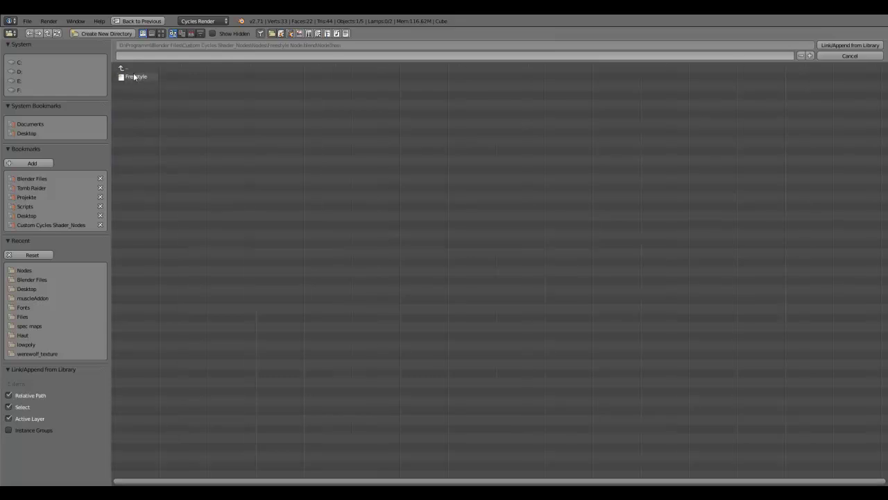
pyautogui.click(123, 69)
pyautogui.click(137, 142)
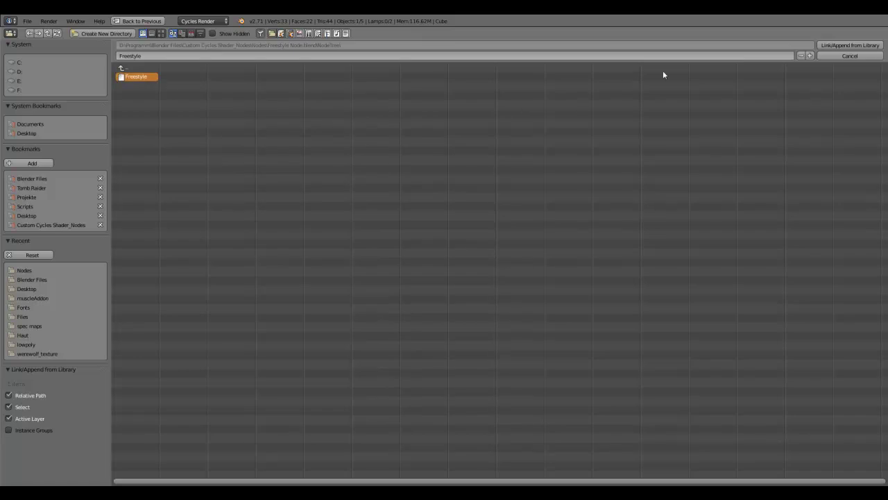
pyautogui.click(844, 46)
# - Add the Freestyle node group to the compositor, below the link between Render Layers and Composite
pyautogui.moveTo(194, 142)
pyautogui.mouseDown(button='middle')
pyautogui.moveTo(155, 150)
pyautogui.moveTo(193, 146)
pyautogui.mouseUp(button='middle')
pyautogui.scroll(-1, 189, 163)
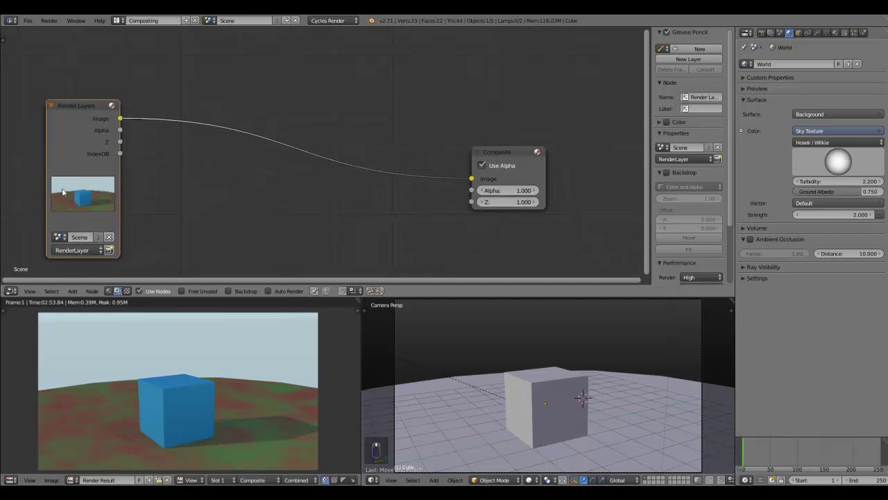
pyautogui.scroll(-2, 239, 209)
pyautogui.moveTo(227, 176); pyautogui.dragTo(239, 146, button='middle')
pyautogui.scroll(1, 235, 158)
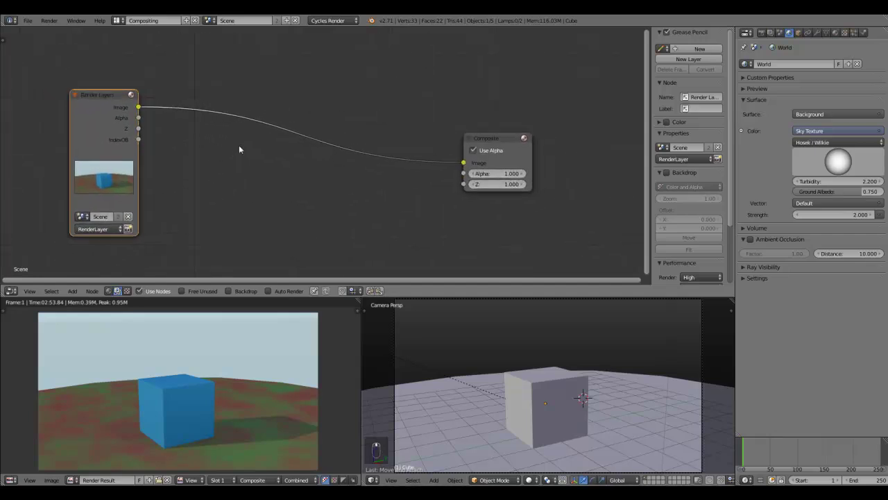
pyautogui.hotkey('shift', 'a')
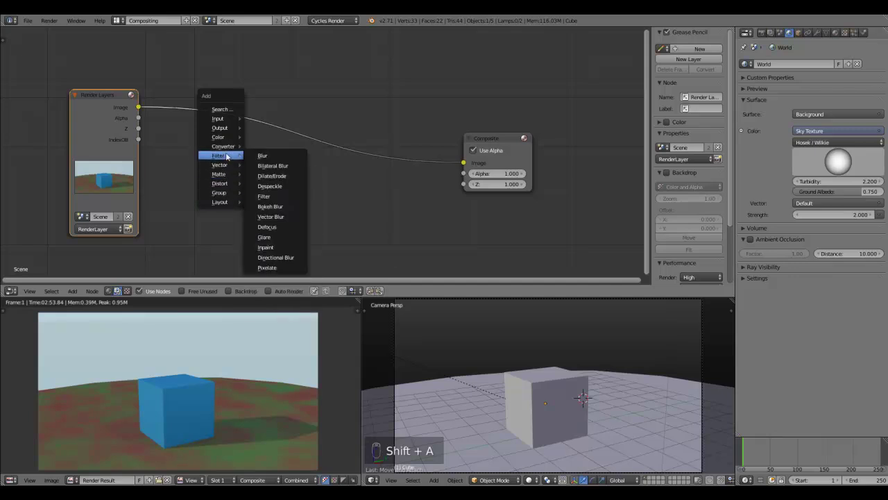
pyautogui.moveTo(222, 192)
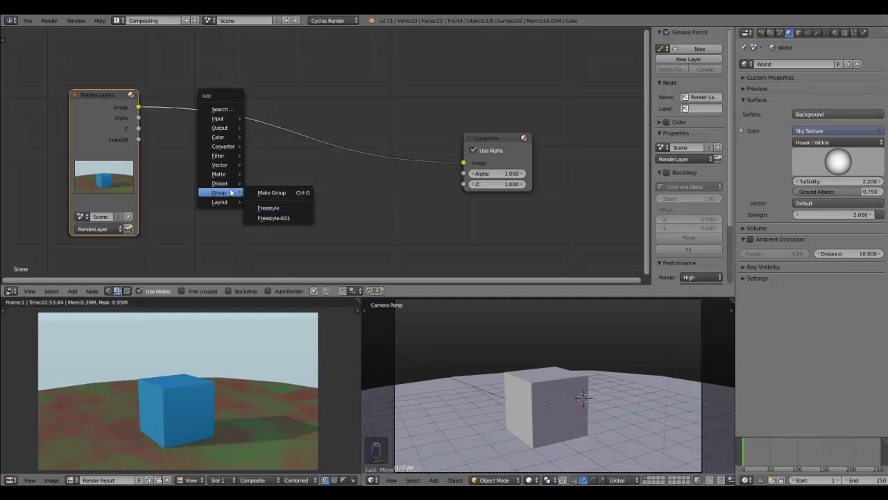
pyautogui.click(286, 209)
pyautogui.click(247, 154)
# - Spread the Render Layers and Composite nodes apart and insert the Freestyle node into the link between them
pyautogui.scroll(-1, 359, 201)
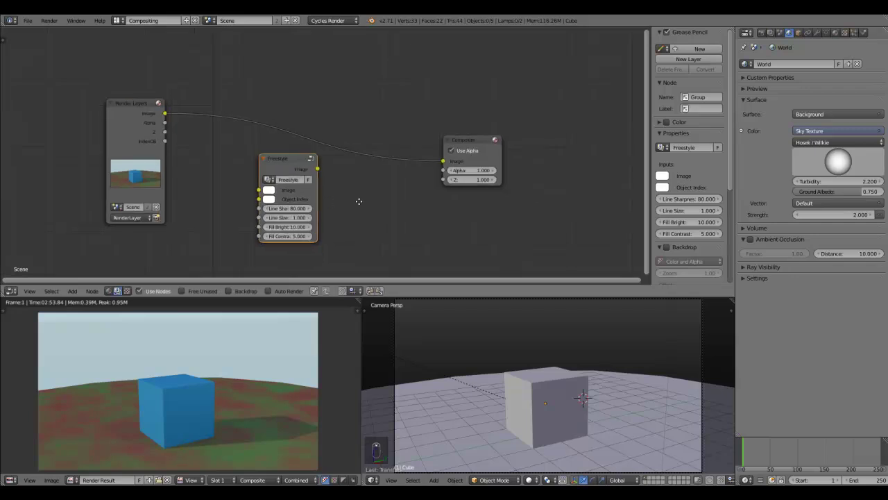
pyautogui.moveTo(358, 202); pyautogui.dragTo(372, 191, button='middle')
pyautogui.scroll(1, 372, 190)
pyautogui.moveTo(277, 157)
pyautogui.mouseDown()
pyautogui.moveTo(238, 175)
pyautogui.moveTo(274, 154)
pyautogui.mouseUp()
pyautogui.moveTo(269, 142); pyautogui.dragTo(254, 155, button='middle')
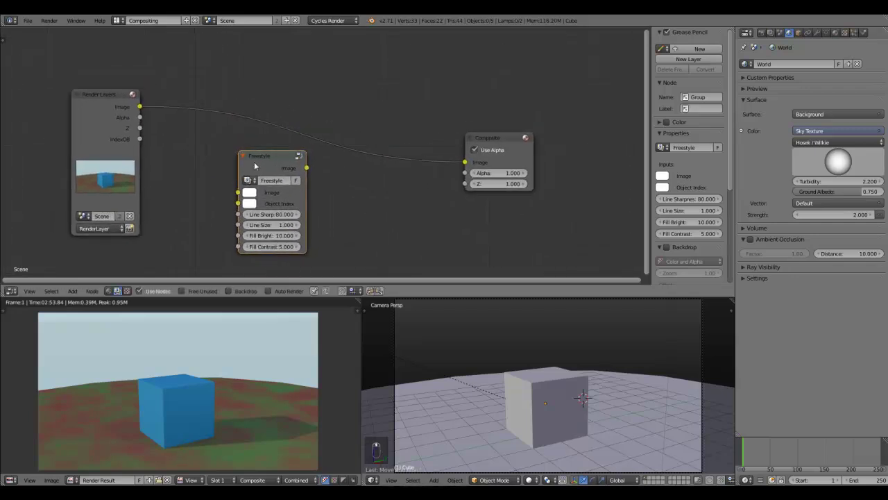
pyautogui.moveTo(272, 163)
pyautogui.mouseDown()
pyautogui.moveTo(252, 170)
pyautogui.moveTo(280, 166)
pyautogui.moveTo(285, 156)
pyautogui.mouseUp()
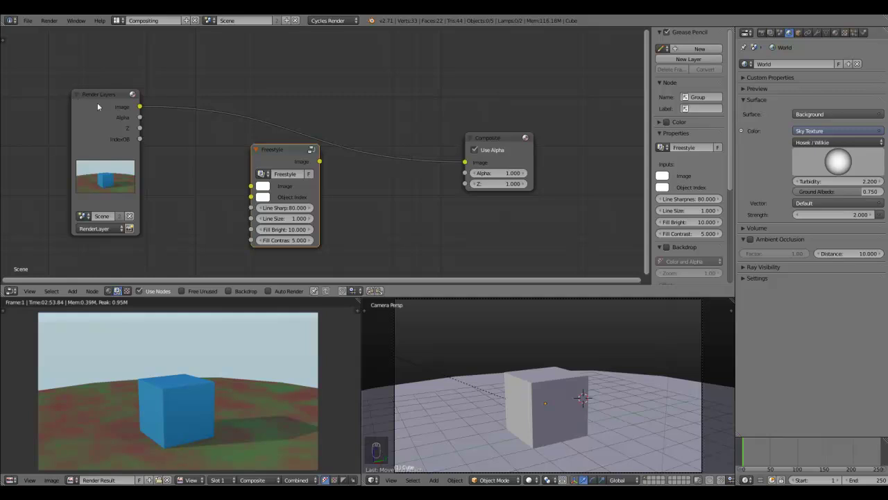
pyautogui.moveTo(98, 104); pyautogui.dragTo(84, 101)
pyautogui.moveTo(505, 140); pyautogui.dragTo(511, 138)
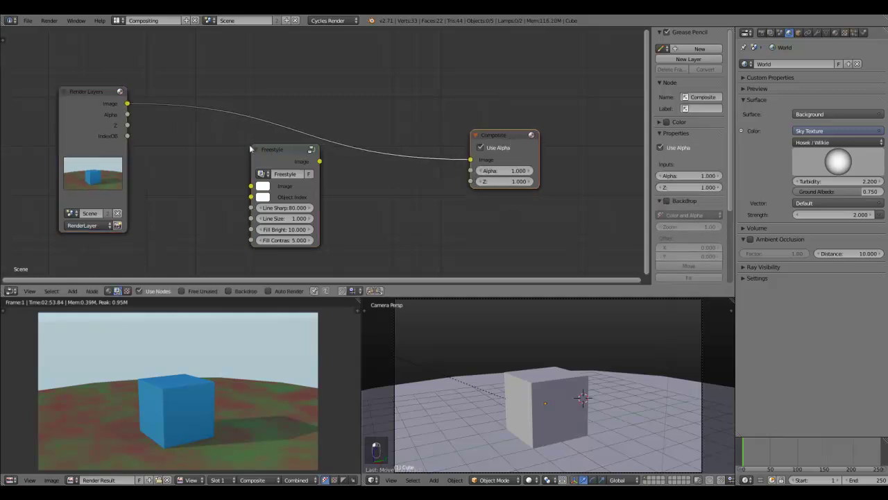
pyautogui.moveTo(258, 149); pyautogui.dragTo(271, 111)
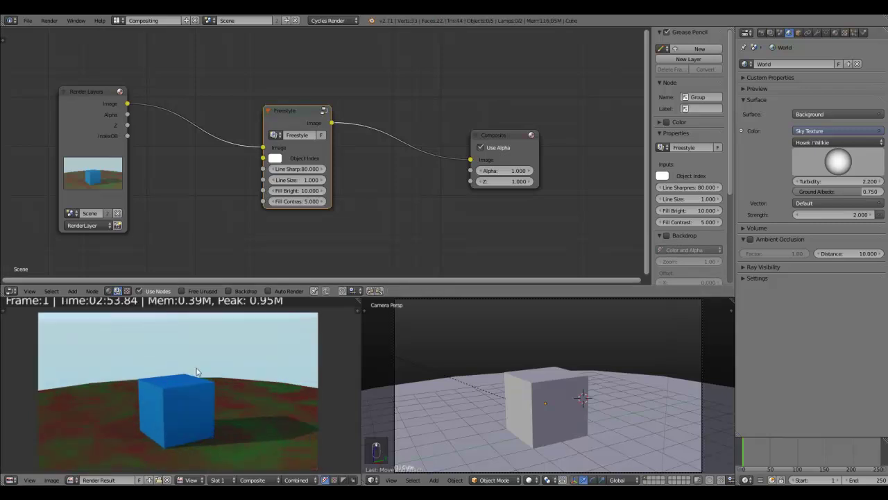
# - Add an ID Mask node below the link between the Render Layers and Freestyle nodes
pyautogui.scroll(2, 191, 206)
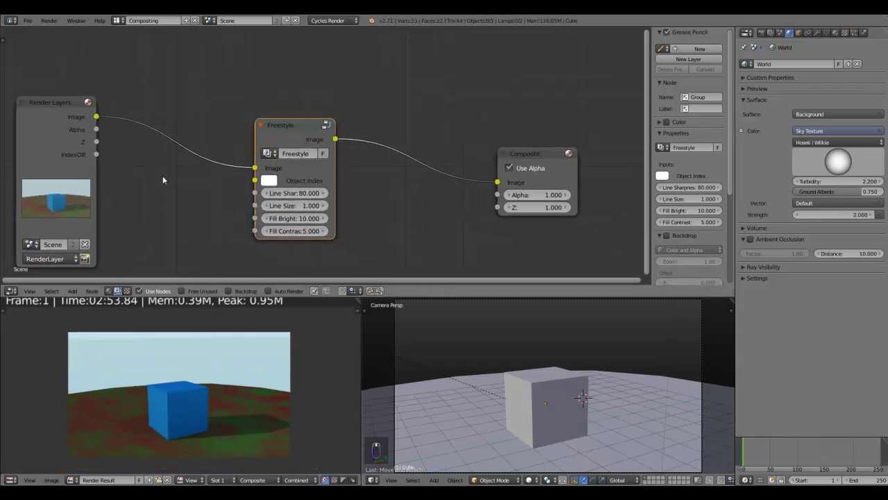
pyautogui.moveTo(167, 190); pyautogui.dragTo(202, 169, button='middle')
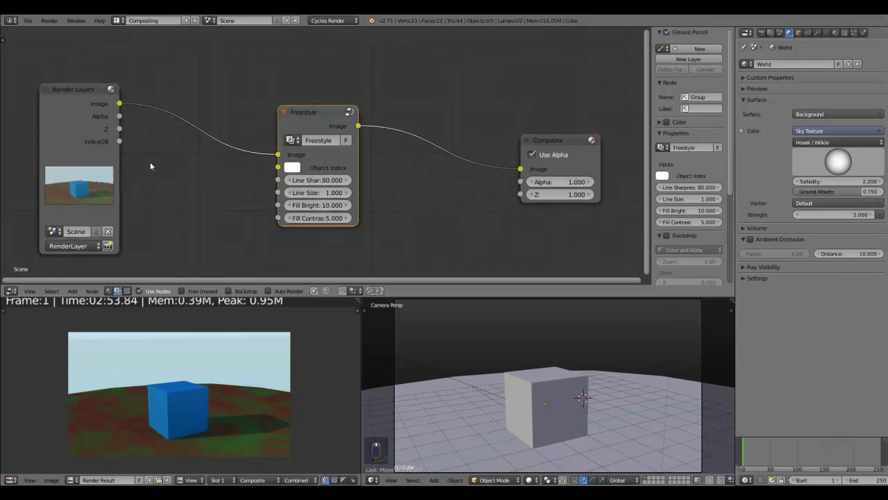
pyautogui.moveTo(150, 162); pyautogui.dragTo(155, 161, button='middle')
pyautogui.moveTo(326, 119)
pyautogui.mouseDown()
pyautogui.moveTo(320, 125)
pyautogui.moveTo(320, 114)
pyautogui.mouseUp()
pyautogui.moveTo(184, 180); pyautogui.dragTo(230, 159, button='middle')
pyautogui.scroll(1, 231, 159)
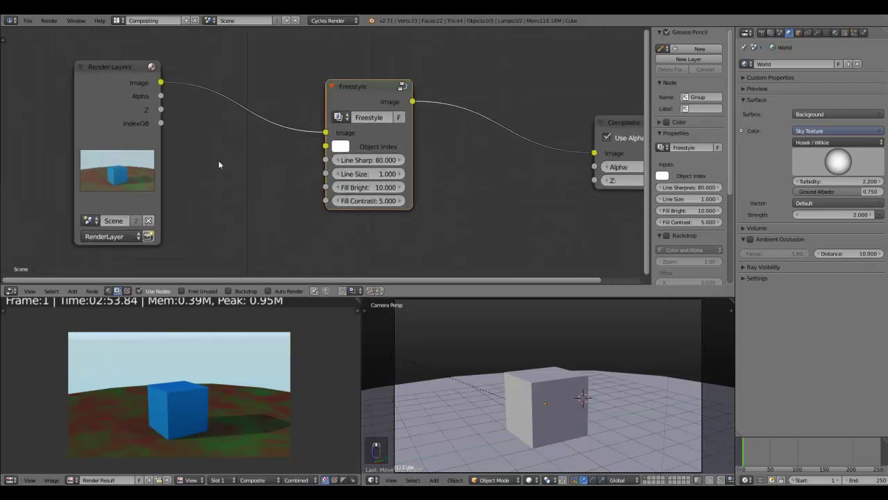
pyautogui.hotkey('shift', 'a')
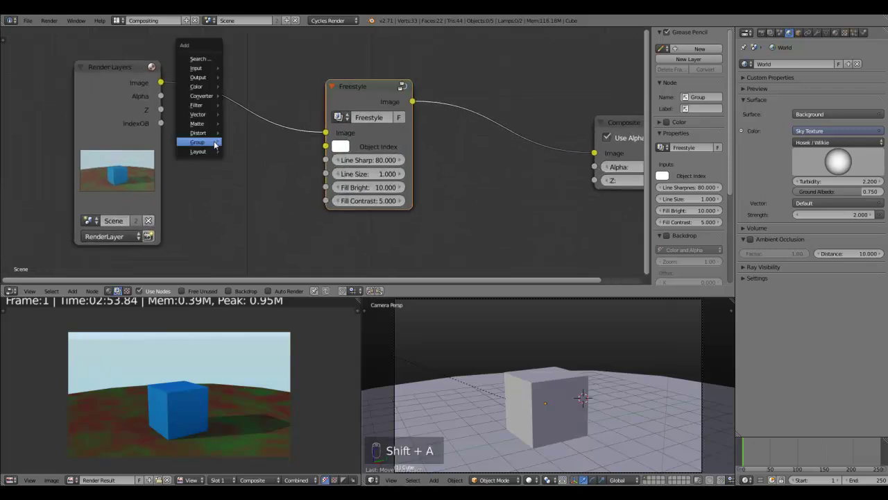
pyautogui.moveTo(201, 82)
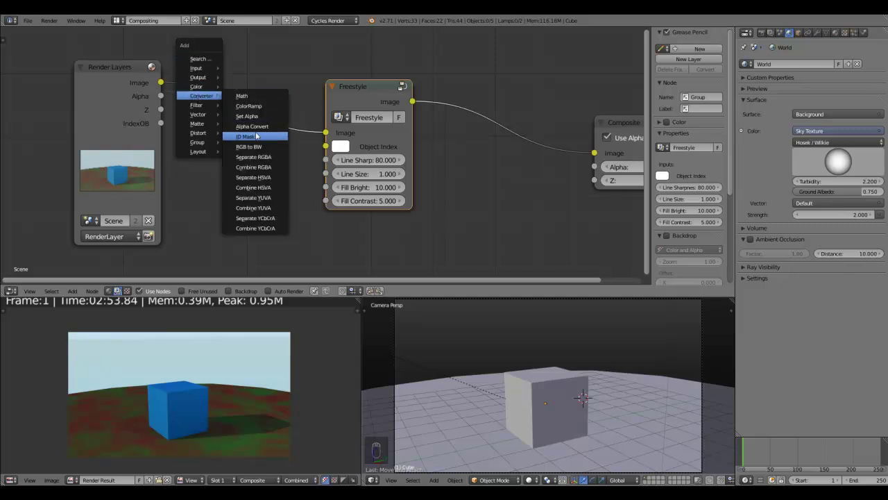
pyautogui.click(252, 137)
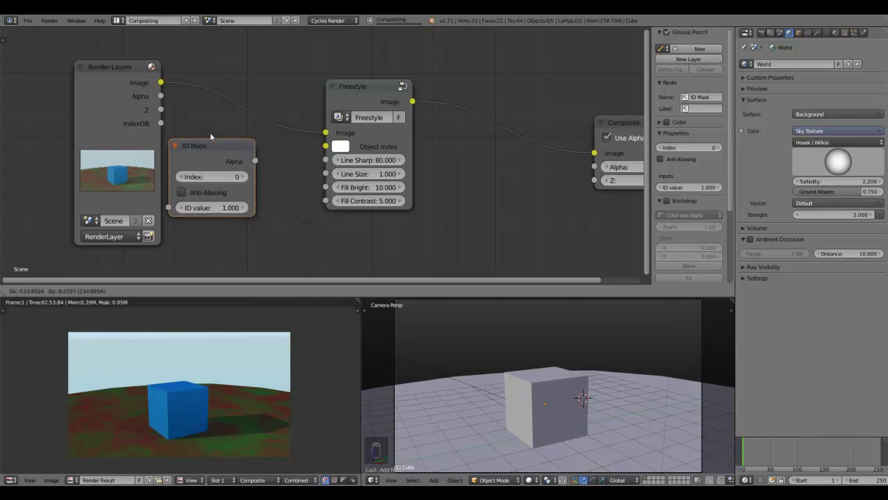
pyautogui.click(187, 138)
# - Space out the Render Layers, Freestyle and Composite nodes and place the ID Mask node in the gap before Freestyle
pyautogui.scroll(-2, 178, 165)
pyautogui.moveTo(177, 165); pyautogui.dragTo(251, 191, button='middle')
pyautogui.moveTo(183, 136); pyautogui.dragTo(114, 125)
pyautogui.moveTo(422, 120); pyautogui.dragTo(443, 91)
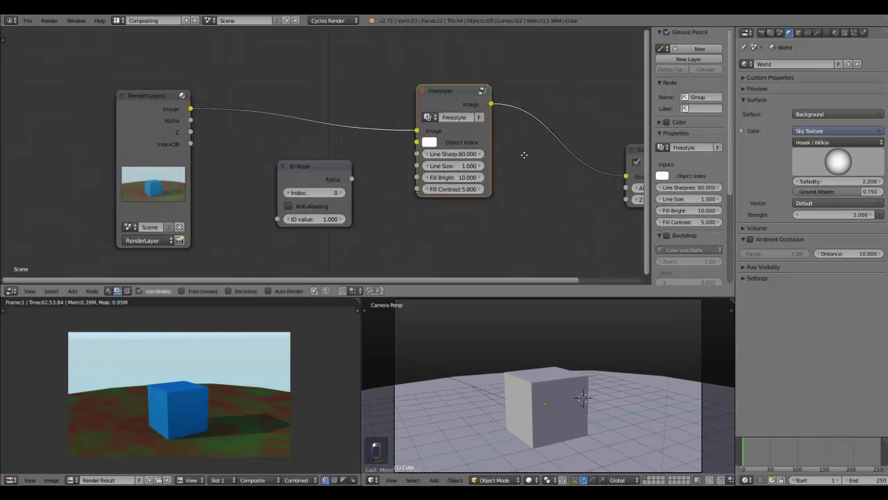
pyautogui.moveTo(526, 154); pyautogui.dragTo(378, 146, button='middle')
pyautogui.moveTo(516, 144); pyautogui.dragTo(591, 184)
pyautogui.moveTo(81, 147); pyautogui.dragTo(215, 152, button='middle')
pyautogui.scroll(1, 268, 173)
pyautogui.scroll(1, 307, 174)
pyautogui.moveTo(308, 174); pyautogui.dragTo(291, 154)
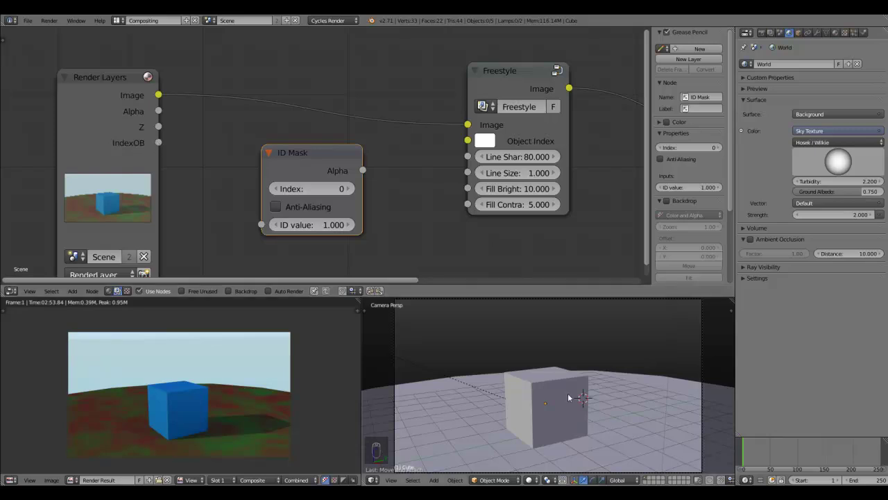
# - Connect the Render Layers node's IndexOB output to the ID Mask's ID value input and select the cube in the camera view
pyautogui.moveTo(158, 142); pyautogui.dragTo(258, 222)
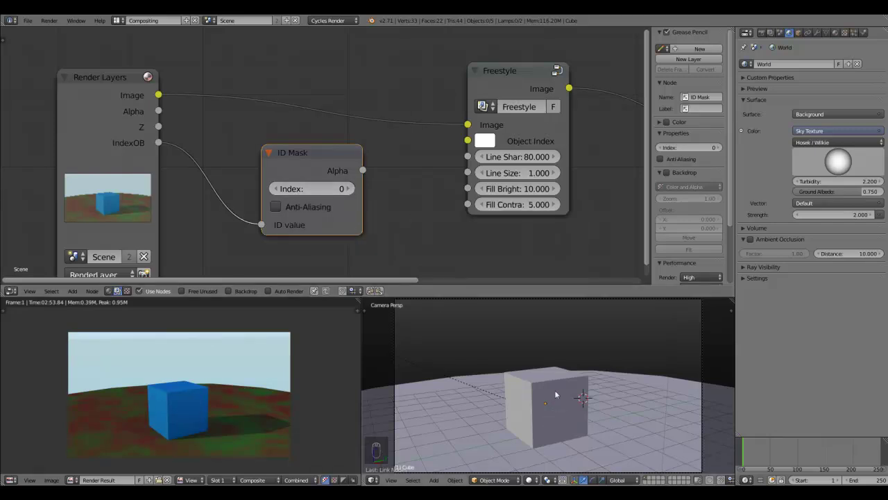
pyautogui.rightClick(535, 377)
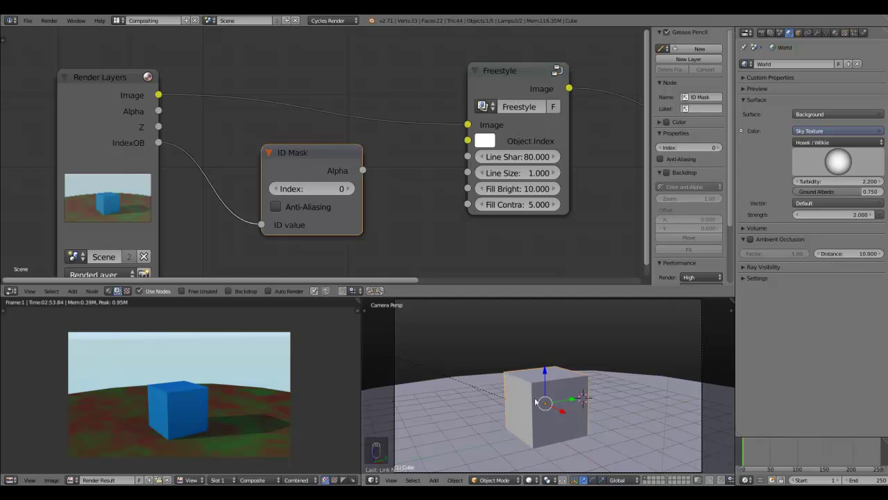
pyautogui.press('a')
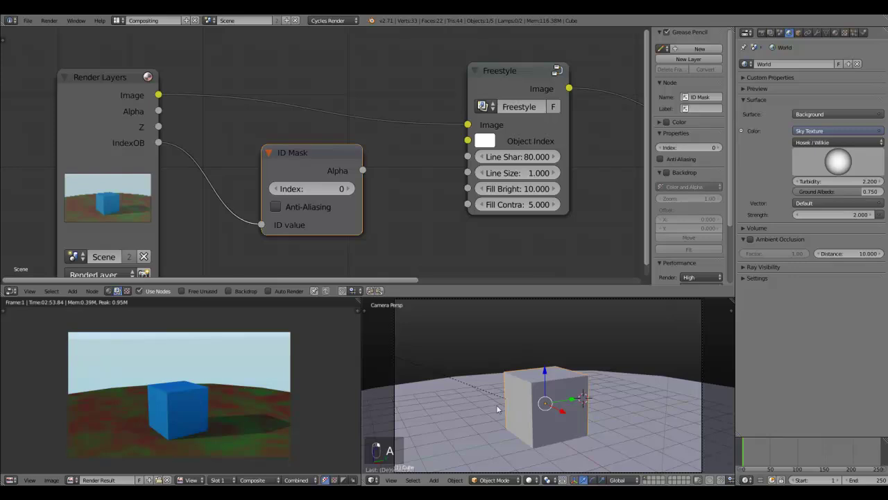
# - Set the ID Mask node's Index to 1
pyautogui.moveTo(378, 176); pyautogui.dragTo(318, 166, button='middle')
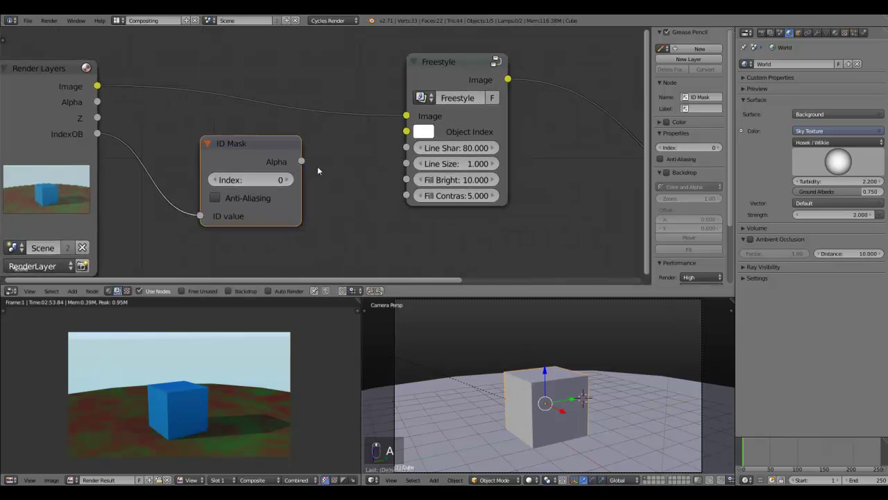
pyautogui.scroll(3, 317, 166)
pyautogui.moveTo(230, 190); pyautogui.dragTo(328, 193, button='middle')
pyautogui.scroll(1, 333, 193)
pyautogui.moveTo(275, 161); pyautogui.dragTo(265, 146, button='middle')
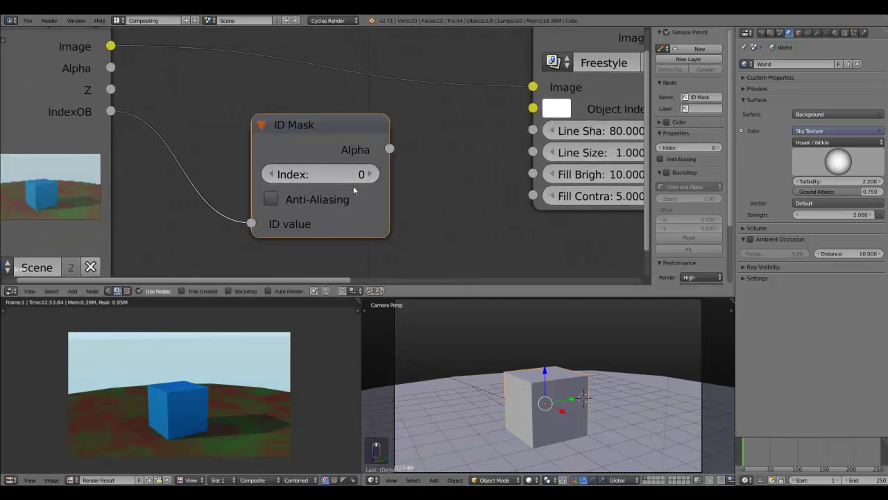
pyautogui.click(369, 174)
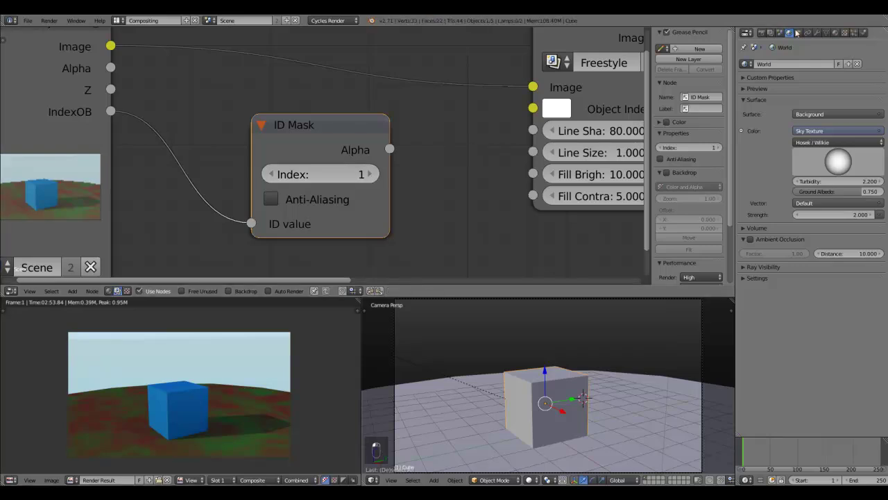
# - Check the cube's Pass Index in its object Relations settings and collapse the Groups section
pyautogui.click(799, 33)
pyautogui.click(757, 121)
pyautogui.click(749, 111)
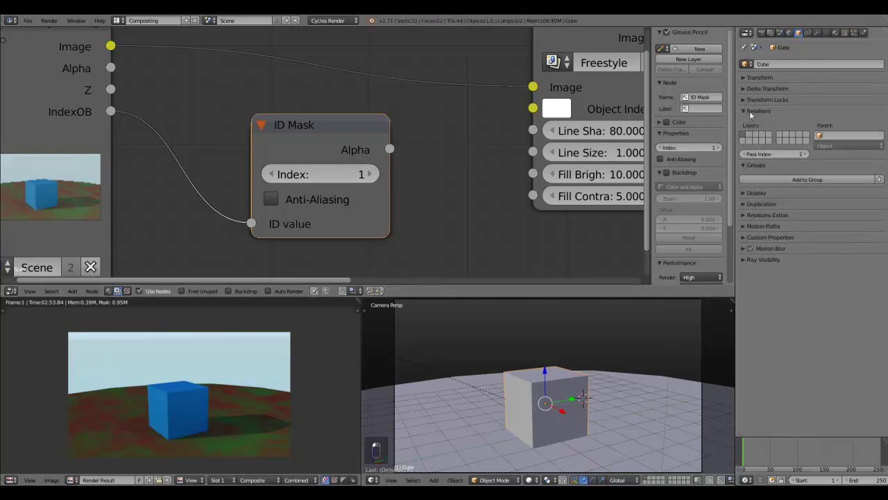
pyautogui.click(751, 166)
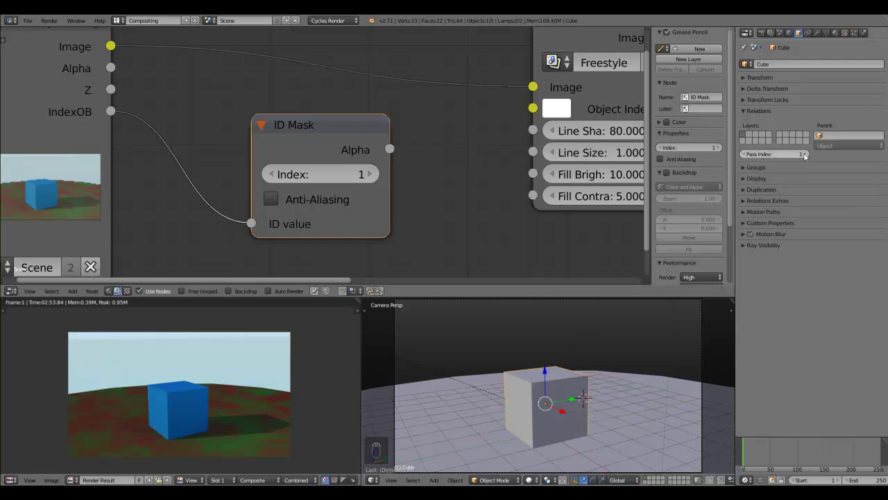
# - Connect the ID Mask node's Alpha output to the Freestyle node's Object Index input
pyautogui.moveTo(388, 138); pyautogui.dragTo(292, 171, button='middle')
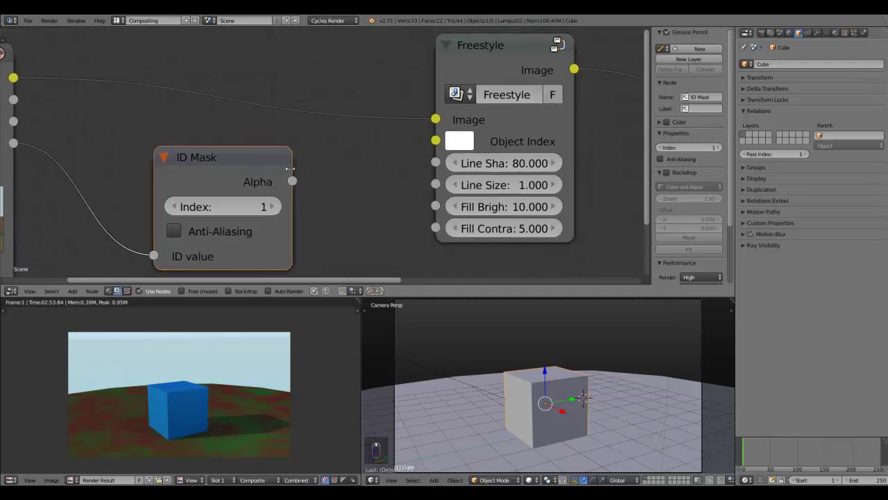
pyautogui.scroll(-2, 338, 146)
pyautogui.moveTo(338, 145); pyautogui.dragTo(299, 161, button='middle')
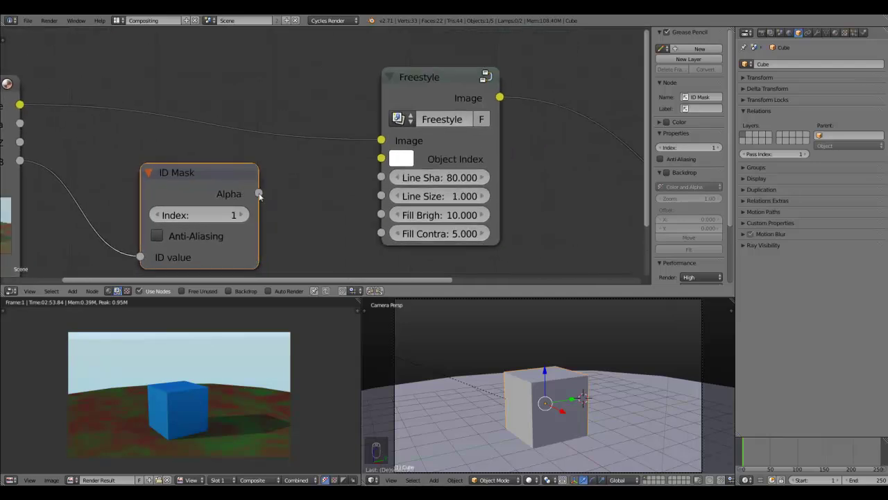
pyautogui.moveTo(258, 194); pyautogui.dragTo(382, 159)
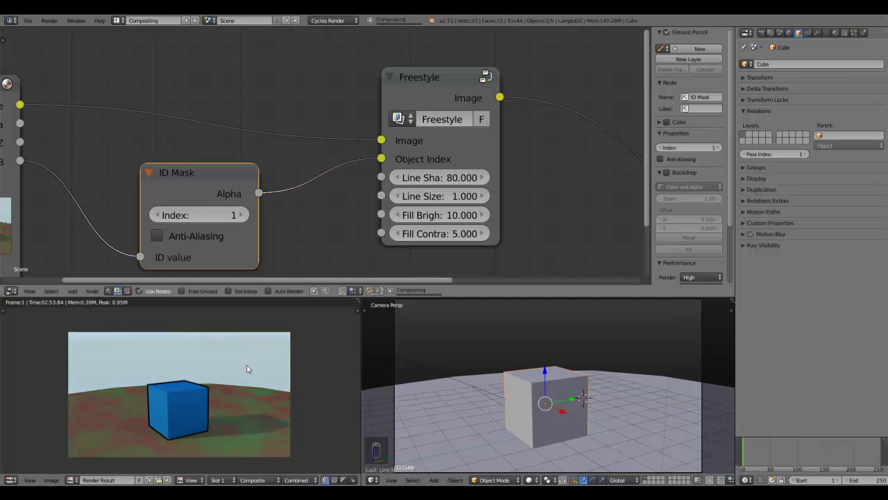
# - Examine the black outline around the cube's edges and corners up close in the composited render
pyautogui.scroll(3, 216, 396)
pyautogui.moveTo(215, 387); pyautogui.dragTo(227, 360, button='middle')
pyautogui.scroll(-2, 226, 351)
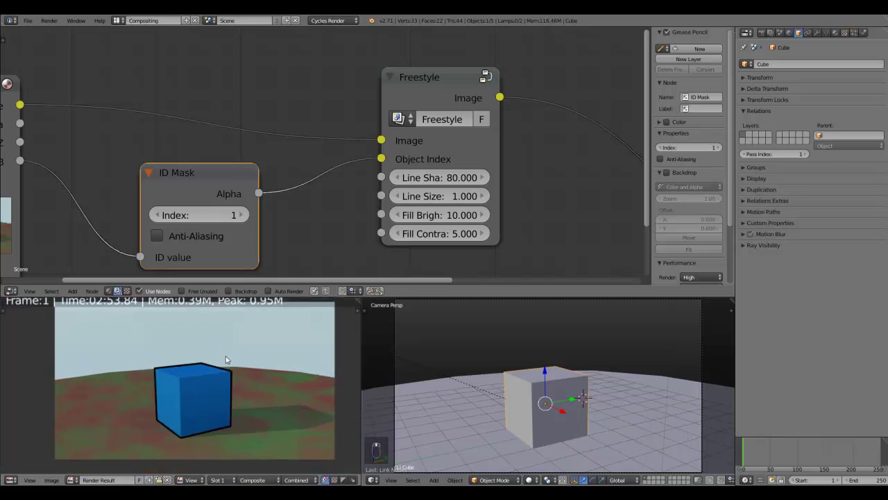
pyautogui.scroll(2, 243, 386)
pyautogui.scroll(-3, 171, 400)
pyautogui.scroll(1, 159, 383)
pyautogui.moveTo(241, 395); pyautogui.dragTo(236, 407, button='middle')
pyautogui.scroll(-2, 339, 201)
pyautogui.moveTo(317, 210); pyautogui.dragTo(202, 208, button='middle')
pyautogui.scroll(3, 201, 211)
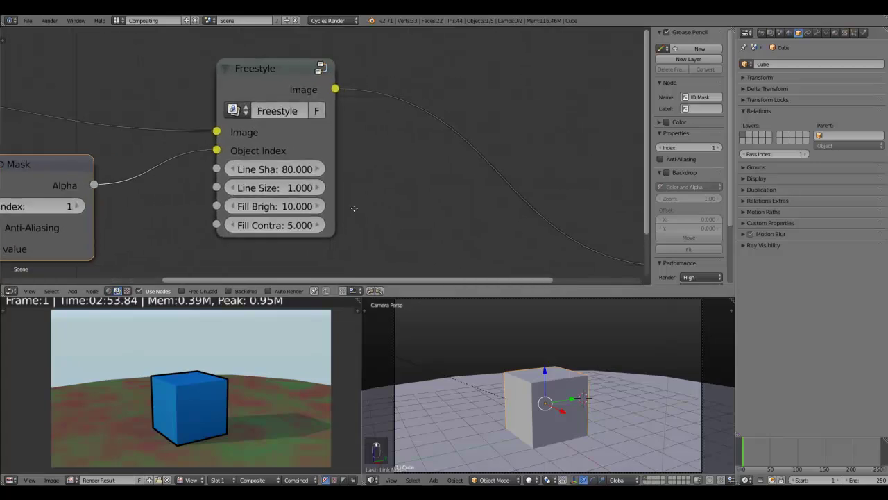
pyautogui.scroll(4, 200, 362)
pyautogui.scroll(3, 200, 365)
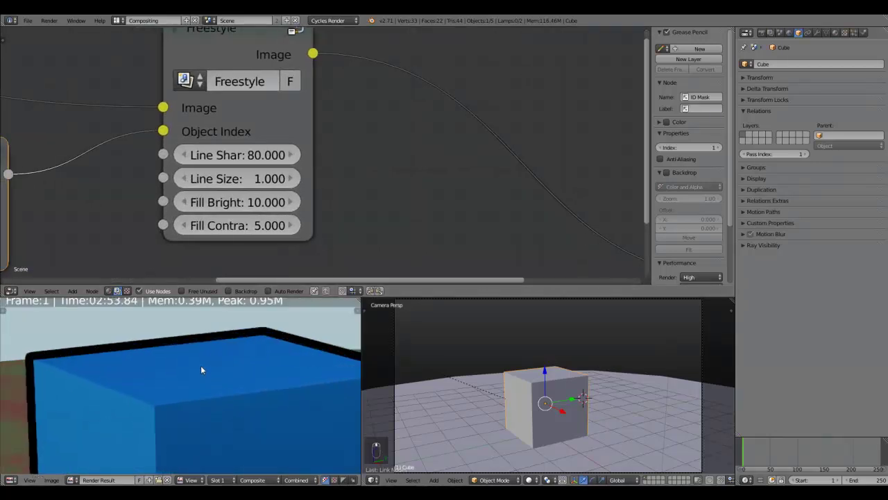
pyautogui.moveTo(201, 365); pyautogui.dragTo(154, 377, button='middle')
pyautogui.moveTo(197, 343); pyautogui.dragTo(150, 368, button='middle')
pyautogui.scroll(2, 277, 420)
pyautogui.moveTo(277, 424); pyautogui.dragTo(253, 401, button='middle')
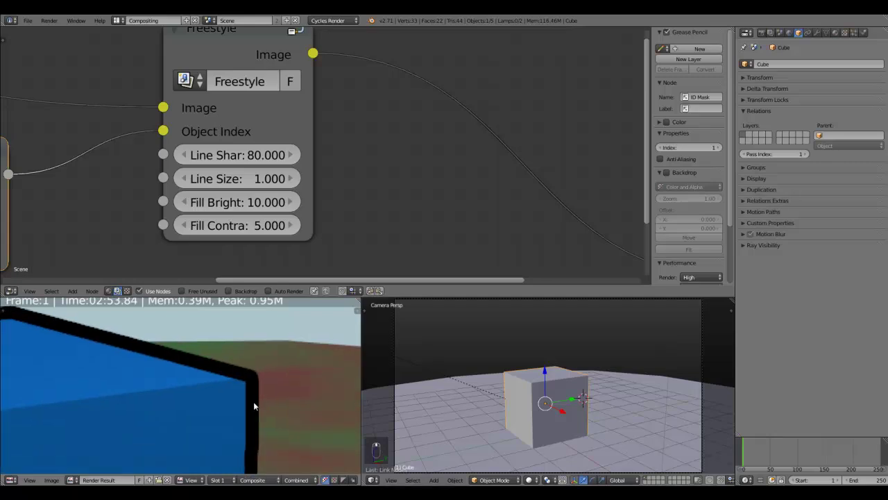
# - Set the Freestyle node's Line Size to 0.8
pyautogui.moveTo(359, 175); pyautogui.dragTo(373, 179, button='middle')
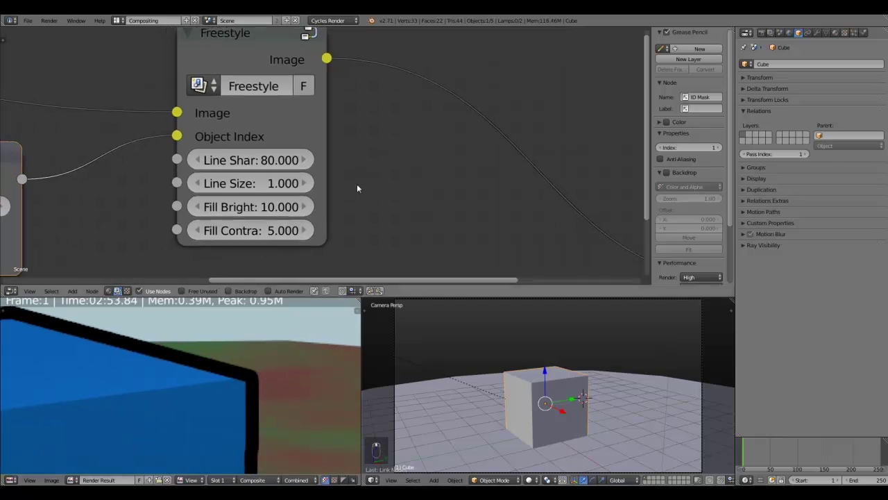
pyautogui.click(260, 181)
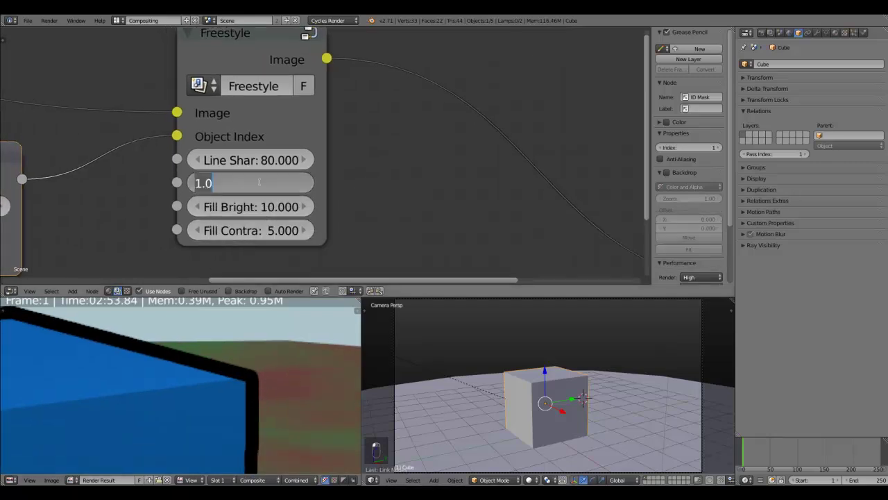
pyautogui.press('BackSpace')
pyautogui.write('0.8')
pyautogui.press('Return')
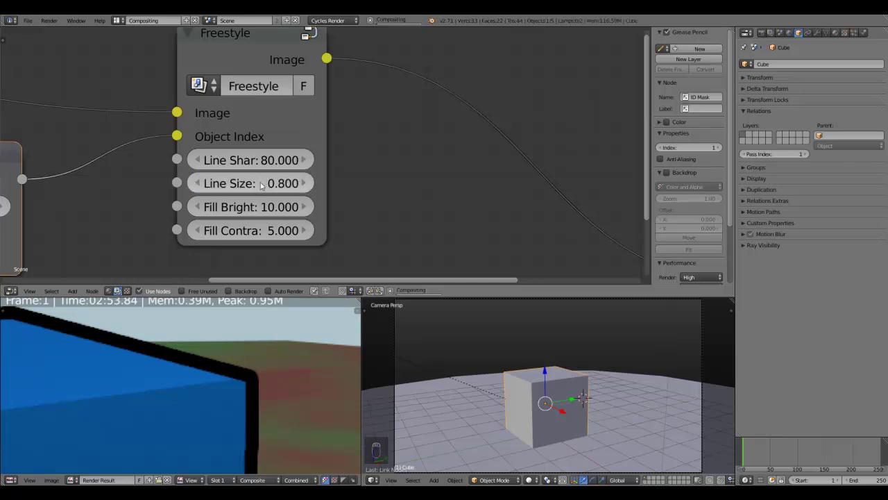
# - Set the Freestyle node's Line Size to 0.6 and review the cube's outline in the render
pyautogui.click(251, 184)
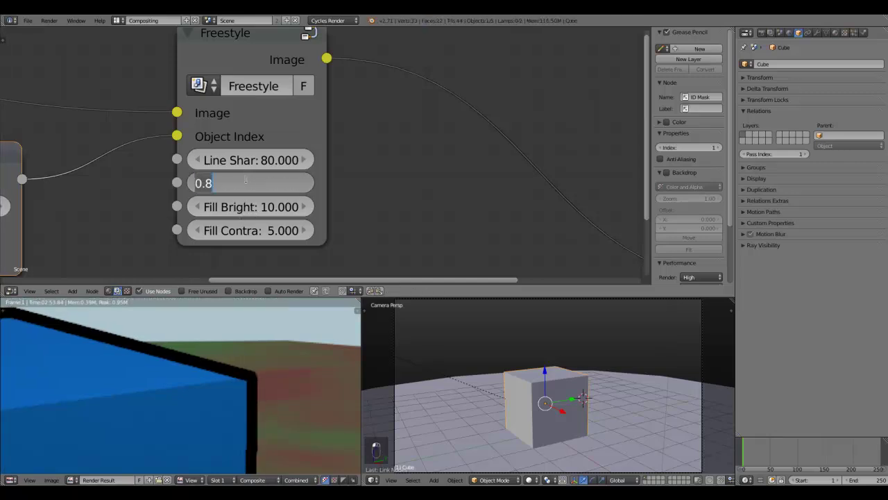
pyautogui.write('0.6')
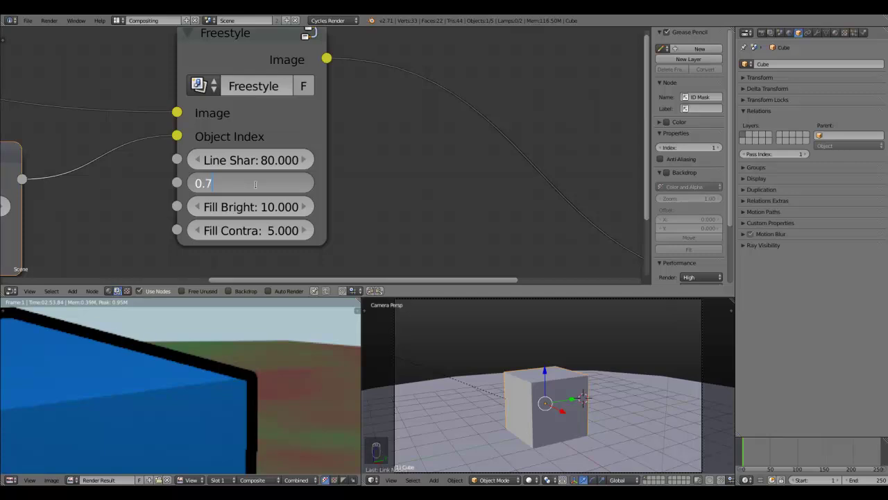
pyautogui.press('Return')
pyautogui.scroll(-1, 244, 229)
pyautogui.scroll(-5, 193, 408)
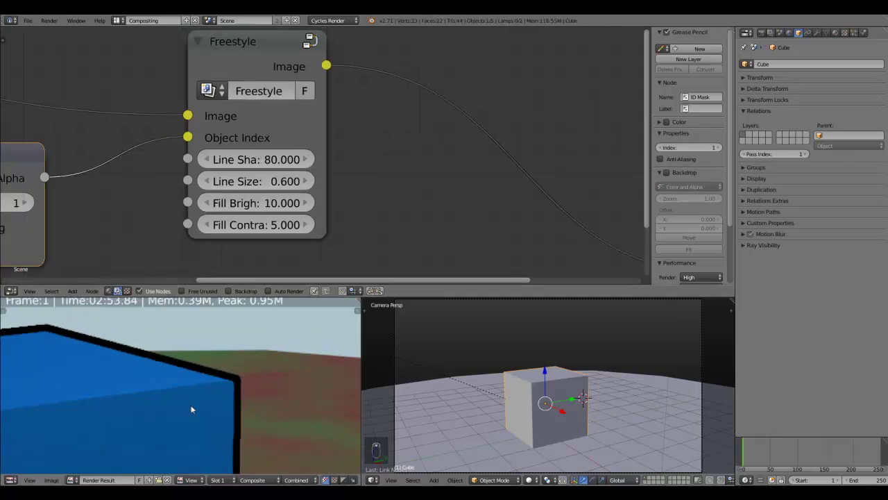
pyautogui.scroll(1, 236, 375)
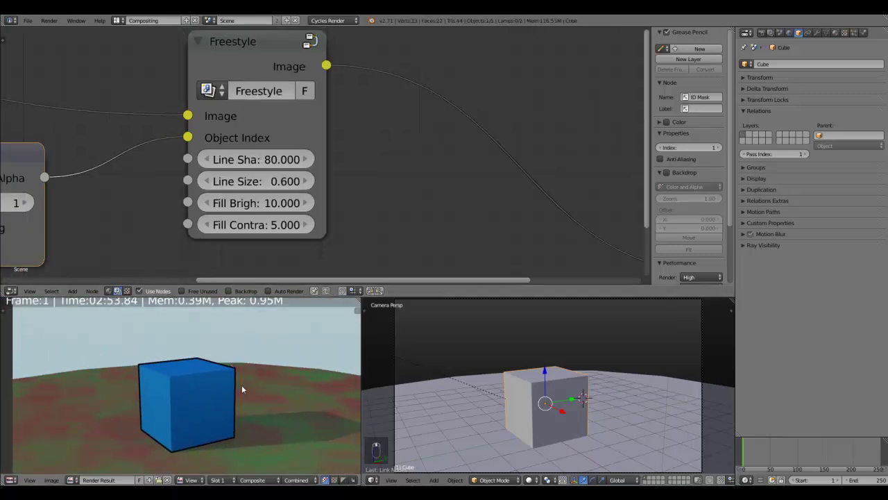
# - Set the Freestyle node's fill brightness to 5
pyautogui.moveTo(214, 223); pyautogui.dragTo(232, 230, button='middle')
pyautogui.scroll(1, 234, 231)
pyautogui.moveTo(391, 215); pyautogui.dragTo(391, 191, button='middle')
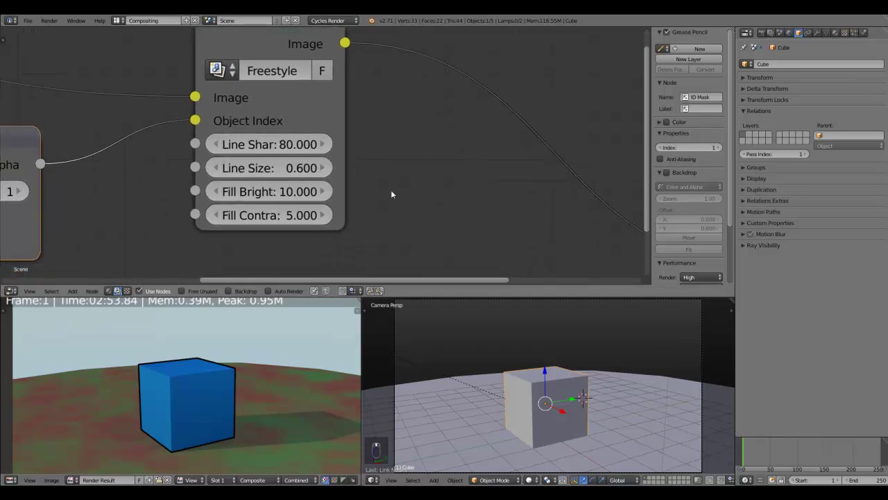
pyautogui.click(264, 194)
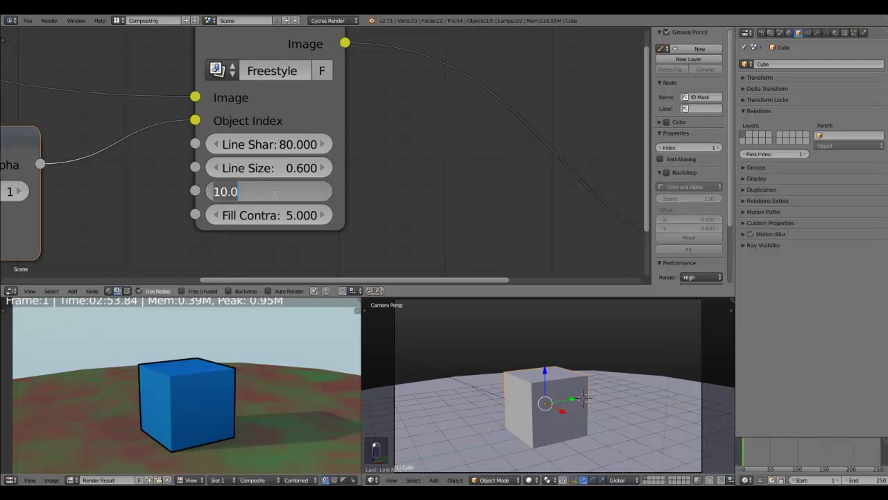
pyautogui.write('.5')
pyautogui.press('BackSpace')
pyautogui.press('BackSpace')
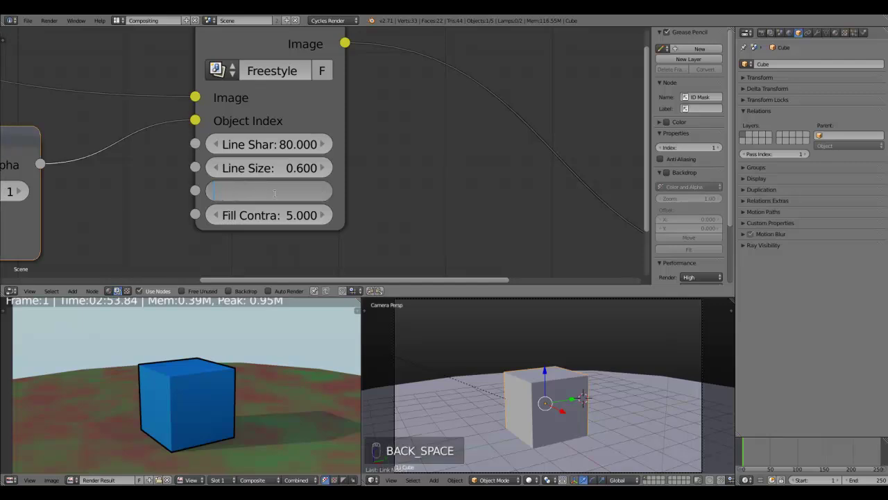
pyautogui.write('5')
pyautogui.press('Return')
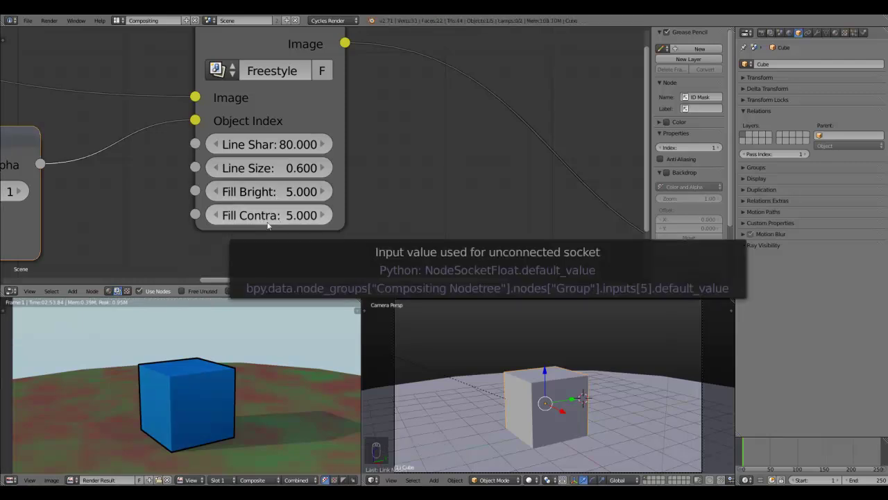
# - Widen the Freestyle node slightly and set its Fill Contrast to 20
pyautogui.moveTo(344, 196); pyautogui.dragTo(368, 203)
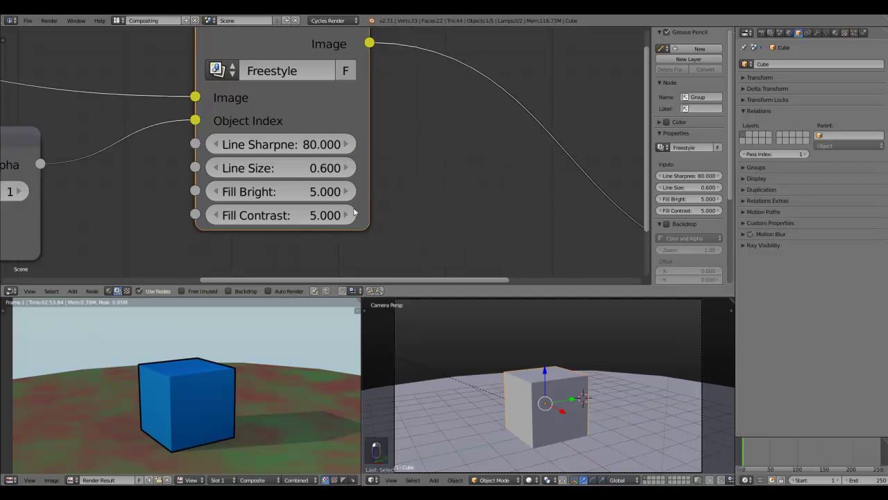
pyautogui.click(270, 215)
pyautogui.write('20')
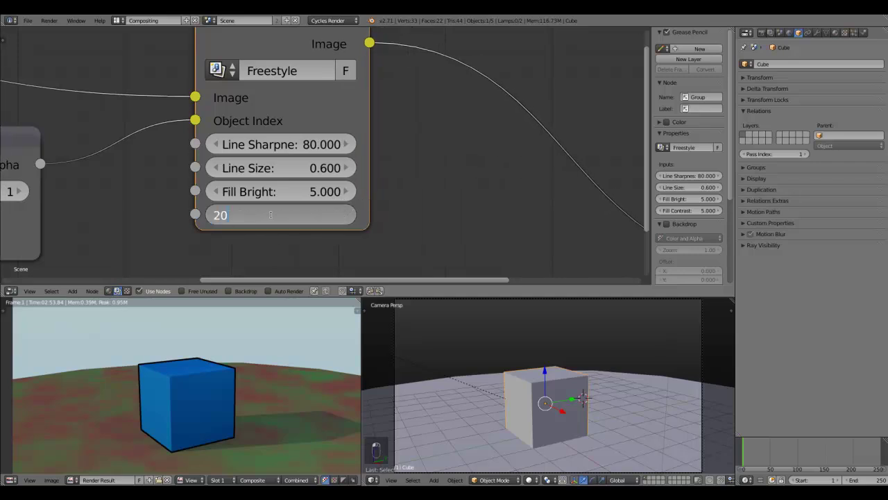
pyautogui.press('BackSpace')
pyautogui.write('0')
pyautogui.press('Return')
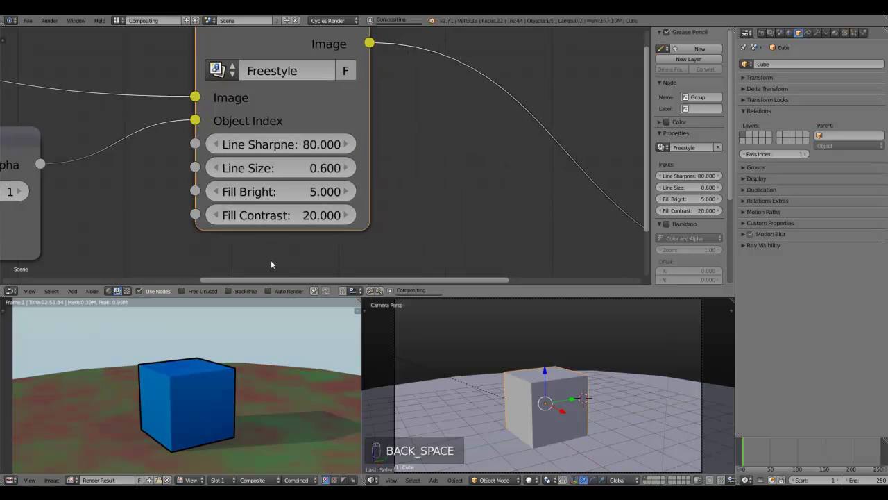
# - Examine the cube's fill shading and outline in the updated composited render
pyautogui.scroll(-3, 247, 379)
pyautogui.scroll(3, 240, 365)
pyautogui.moveTo(240, 352); pyautogui.dragTo(232, 379, button='middle')
pyautogui.scroll(-4, 233, 379)
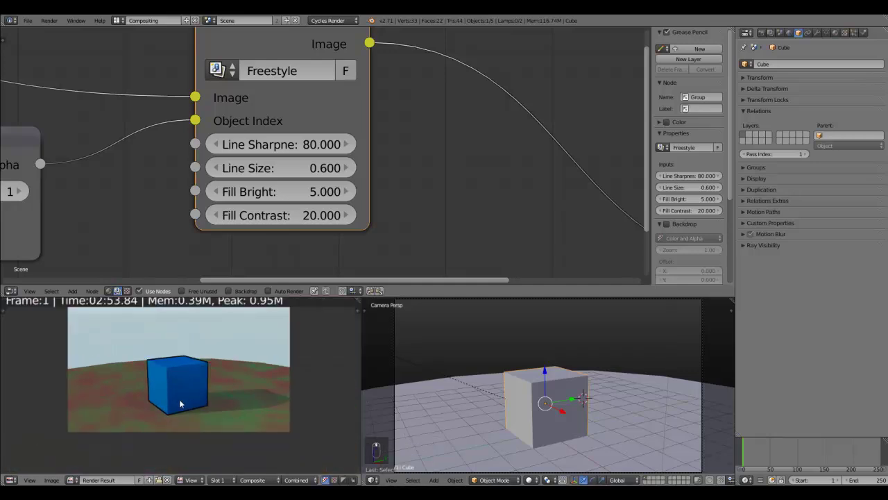
pyautogui.scroll(3, 155, 410)
pyautogui.scroll(1, 192, 397)
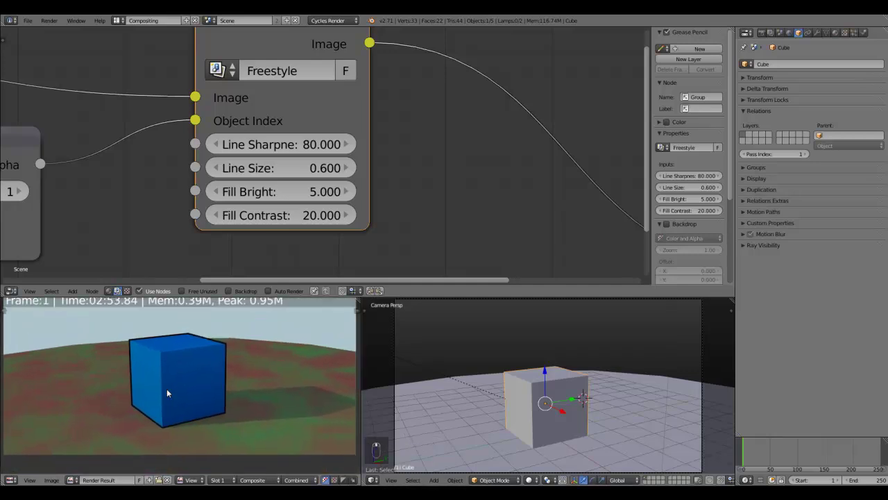
pyautogui.scroll(-3, 166, 390)
pyautogui.scroll(-3, 411, 188)
# - Move the Composite node farther from the Freestyle node to make room for another node between them
pyautogui.moveTo(523, 205); pyautogui.dragTo(601, 152)
pyautogui.moveTo(386, 133); pyautogui.dragTo(332, 168, button='middle')
pyautogui.hotkey('shift', 'a')
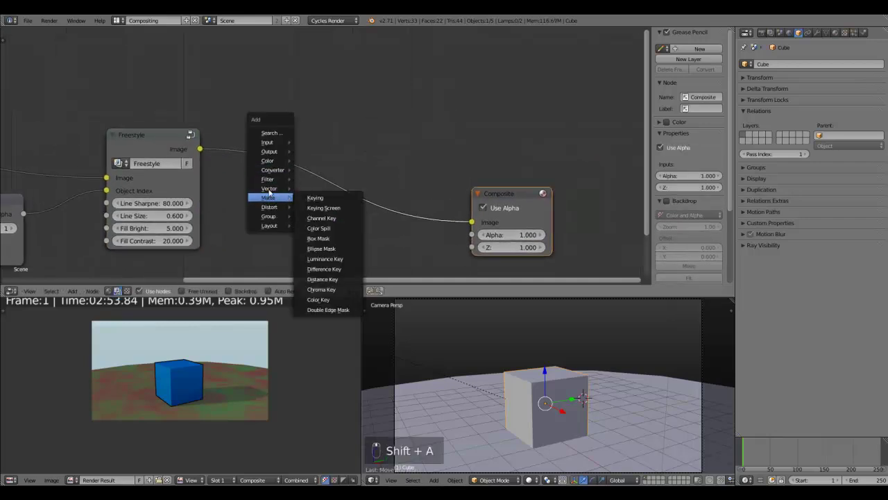
pyautogui.moveTo(268, 160)
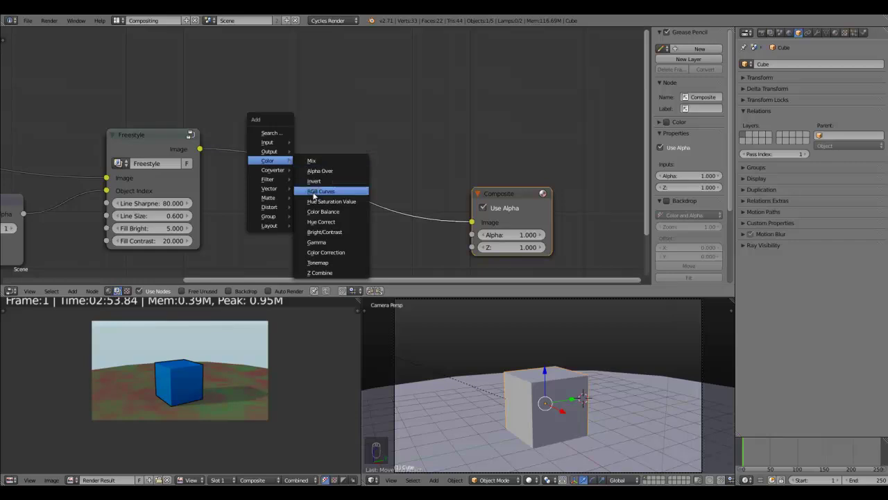
pyautogui.scroll(1, 217, 372)
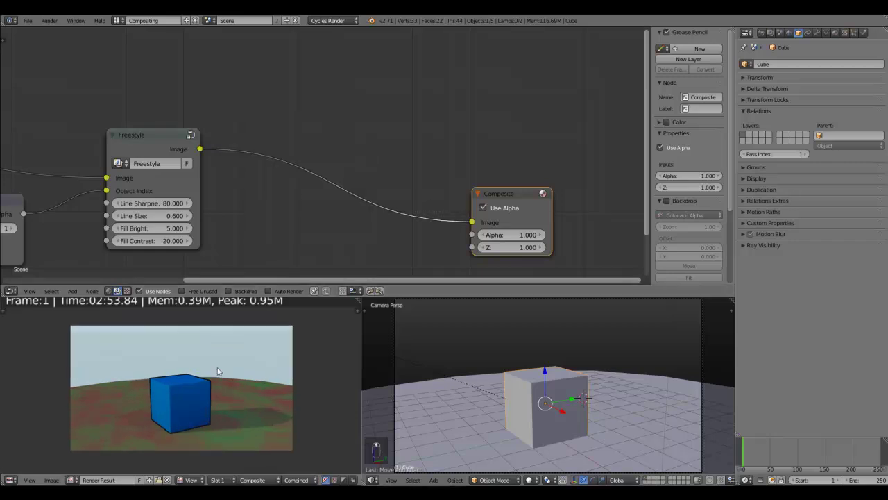
pyautogui.scroll(1, 217, 371)
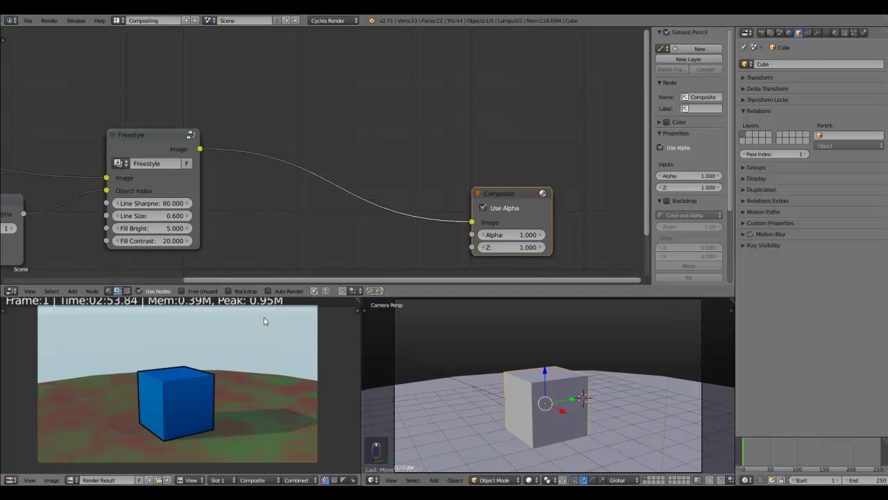
# - Add an RGB Curves node and insert it into the link between the Freestyle and Composite nodes
pyautogui.moveTo(314, 196); pyautogui.dragTo(290, 189, button='middle')
pyautogui.hotkey('shift', 'a')
pyautogui.moveTo(282, 201)
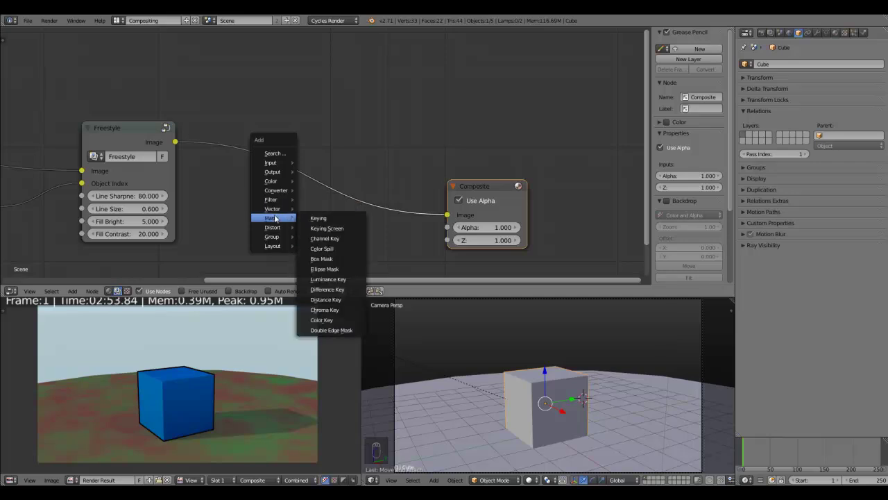
pyautogui.moveTo(272, 181)
pyautogui.click(326, 192)
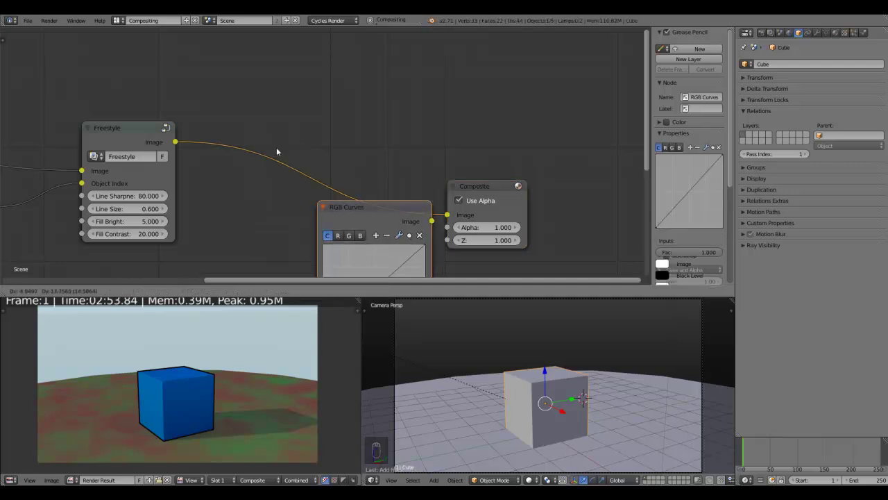
pyautogui.click(233, 80)
pyautogui.scroll(1, 242, 232)
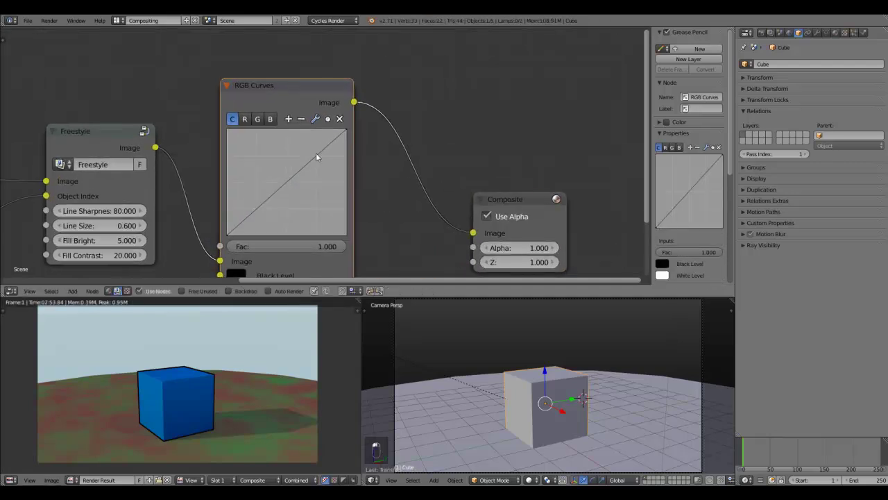
# - Shape the RGB Curves node's combined curve into an S with a raised upper point and a lower point at about X 0.32, Y 0.25
pyautogui.scroll(2, 189, 382)
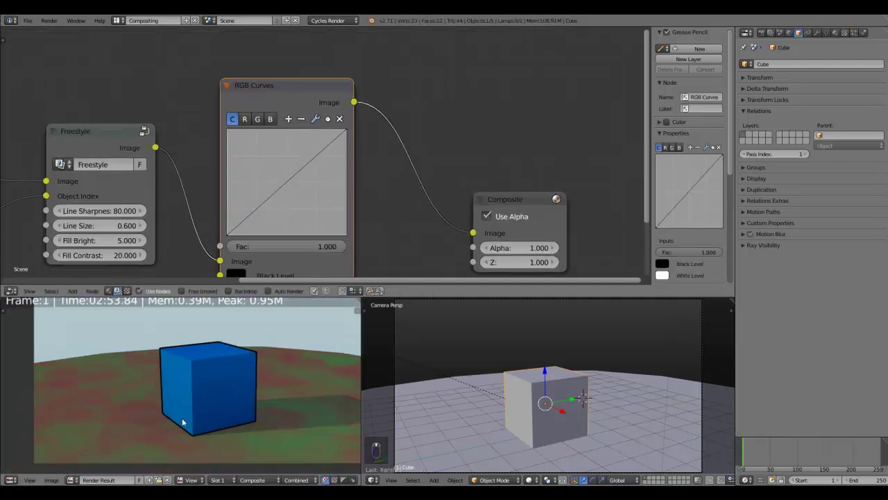
pyautogui.moveTo(198, 399); pyautogui.dragTo(171, 421, button='middle')
pyautogui.moveTo(299, 170); pyautogui.dragTo(307, 155)
pyautogui.moveTo(259, 207); pyautogui.dragTo(265, 207)
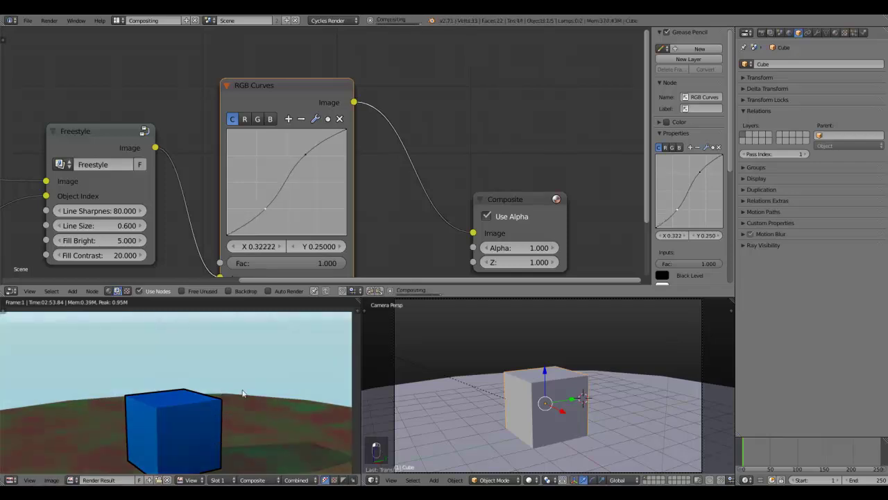
# - Refine the combined curve, moving the lower point to about X 0.29, Y 0.29 and the upper point to about X 0.58, Y 0.76
pyautogui.scroll(-1, 242, 391)
pyautogui.moveTo(247, 365); pyautogui.dragTo(259, 326, button='middle')
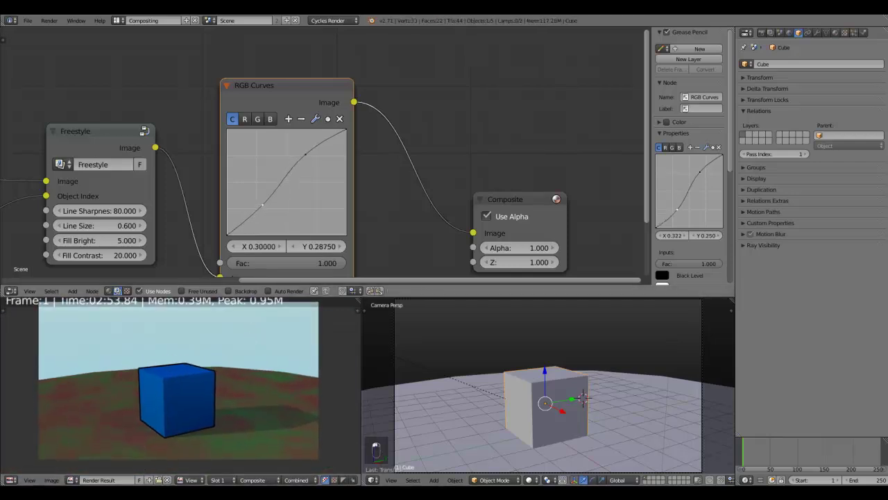
pyautogui.moveTo(262, 205); pyautogui.dragTo(263, 204)
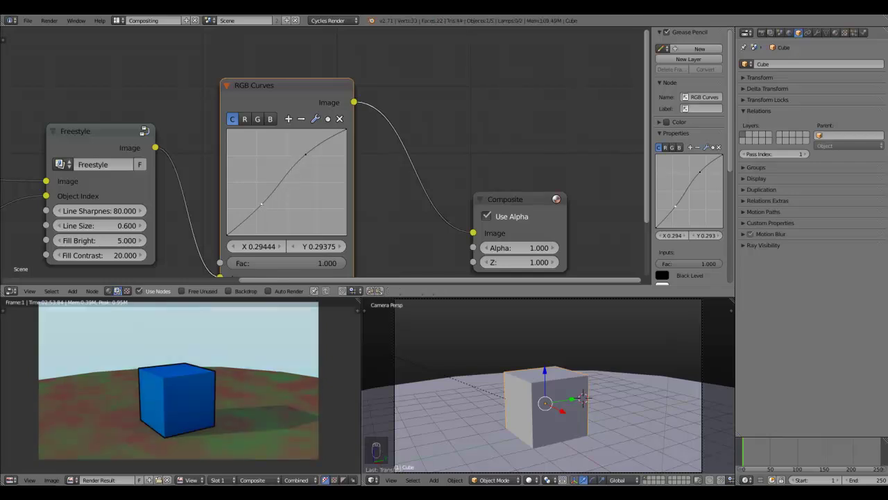
pyautogui.moveTo(305, 154); pyautogui.dragTo(294, 159)
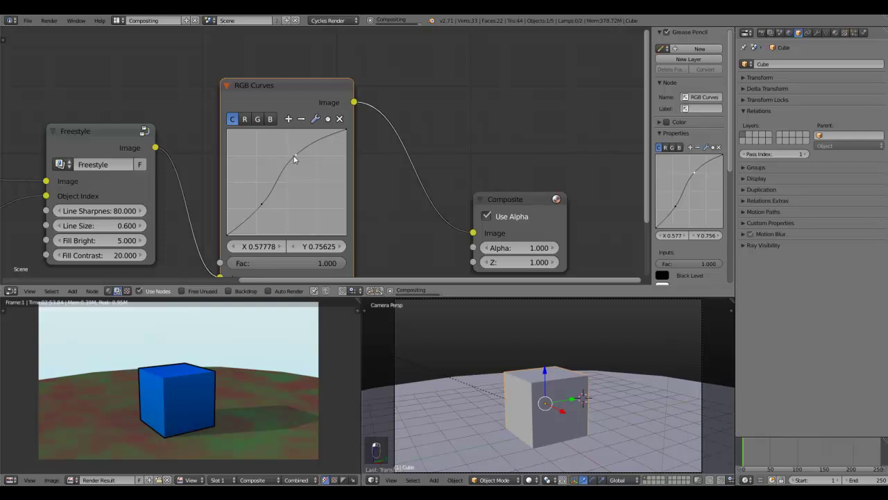
# - Raise the blue channel's curve in the RGB Curves node with a point at about X 0.64, Y 0.72
pyautogui.click(257, 118)
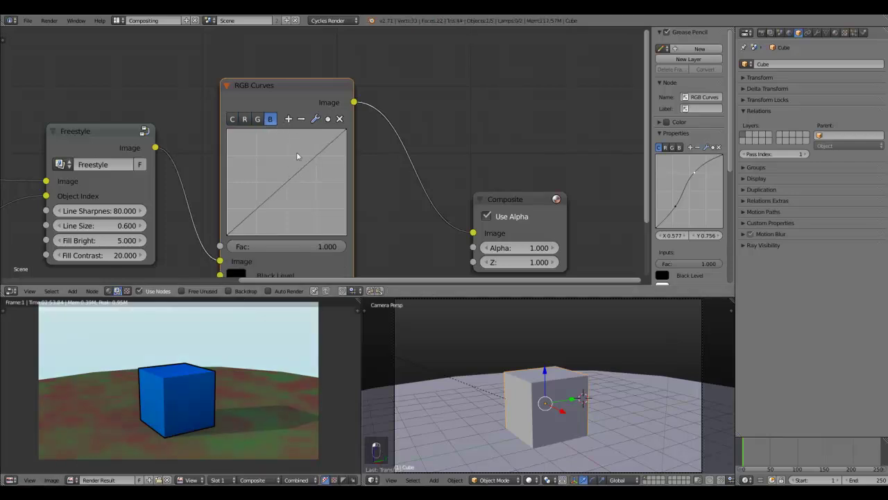
pyautogui.moveTo(290, 184); pyautogui.dragTo(303, 161)
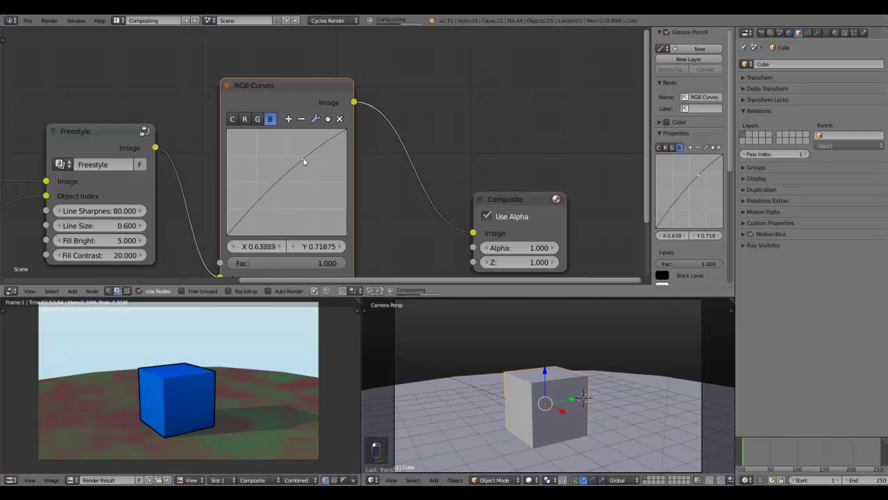
pyautogui.scroll(-3, 253, 361)
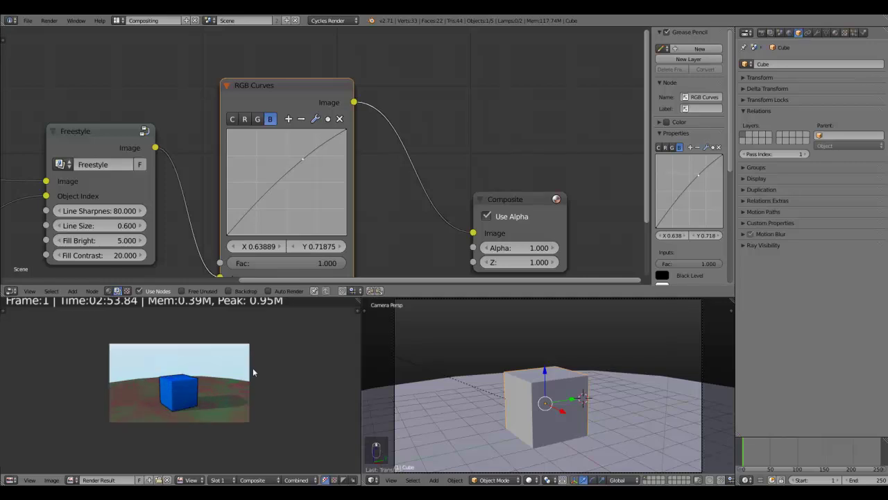
pyautogui.scroll(3, 253, 368)
# - Lower the green curve at about X 0.60, Y 0.55 and the red curve at about X 0.55, Y 0.49
pyautogui.click(258, 118)
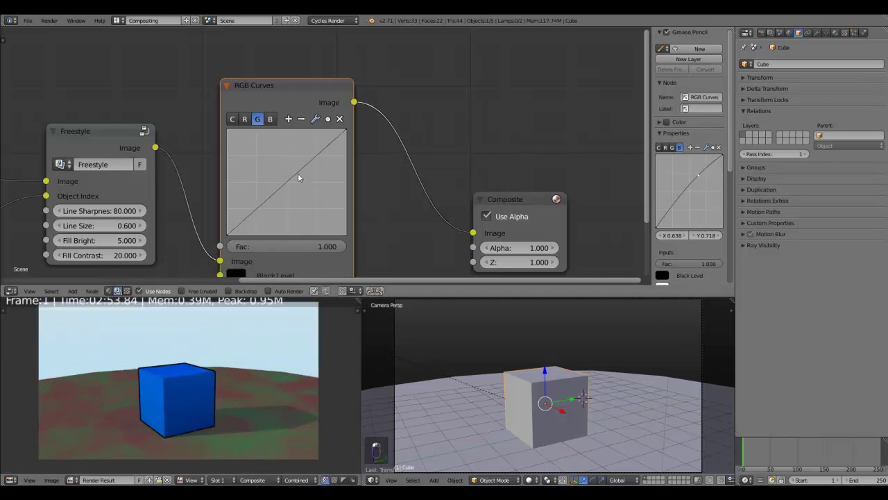
pyautogui.moveTo(297, 172); pyautogui.dragTo(299, 180)
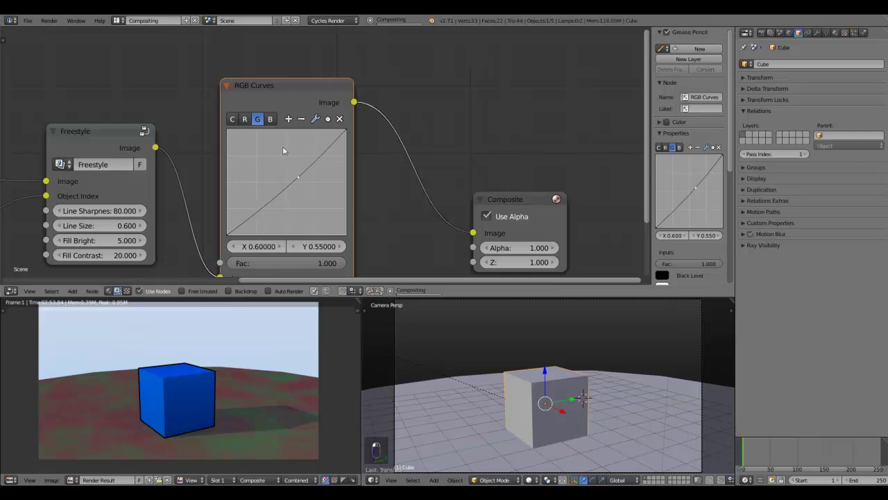
pyautogui.click(244, 119)
pyautogui.click(293, 183)
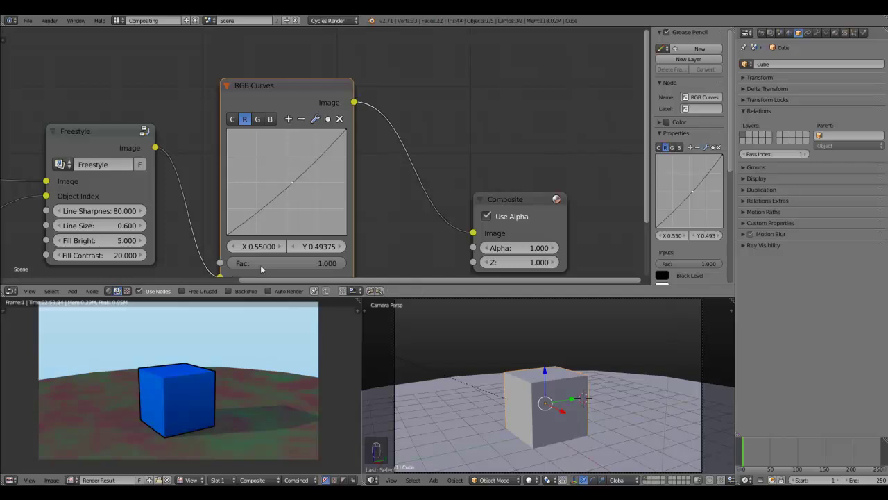
pyautogui.scroll(-3, 252, 356)
pyautogui.scroll(2, 254, 361)
pyautogui.moveTo(254, 363); pyautogui.dragTo(249, 371, button='middle')
pyautogui.scroll(-2, 265, 326)
# - Move the Composite node farther away and insert a Bright/Contrast node between it and the RGB Curves node
pyautogui.scroll(-4, 398, 223)
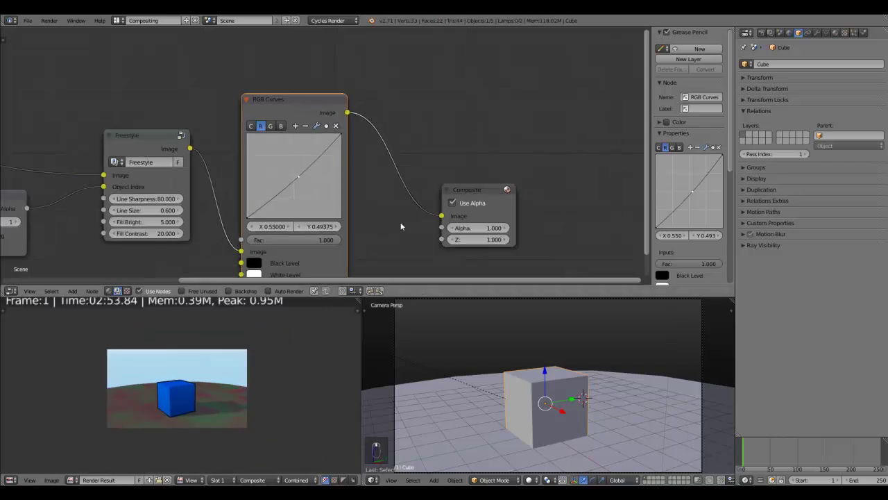
pyautogui.moveTo(386, 217); pyautogui.dragTo(278, 174, button='middle')
pyautogui.click(372, 147)
pyautogui.moveTo(373, 155); pyautogui.dragTo(486, 156)
pyautogui.hotkey('shift', 'a')
pyautogui.moveTo(303, 152)
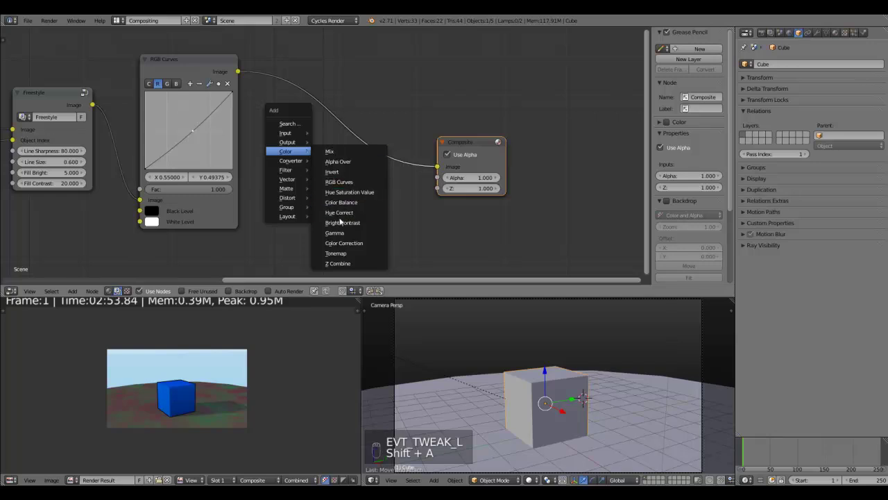
pyautogui.click(340, 223)
pyautogui.click(302, 120)
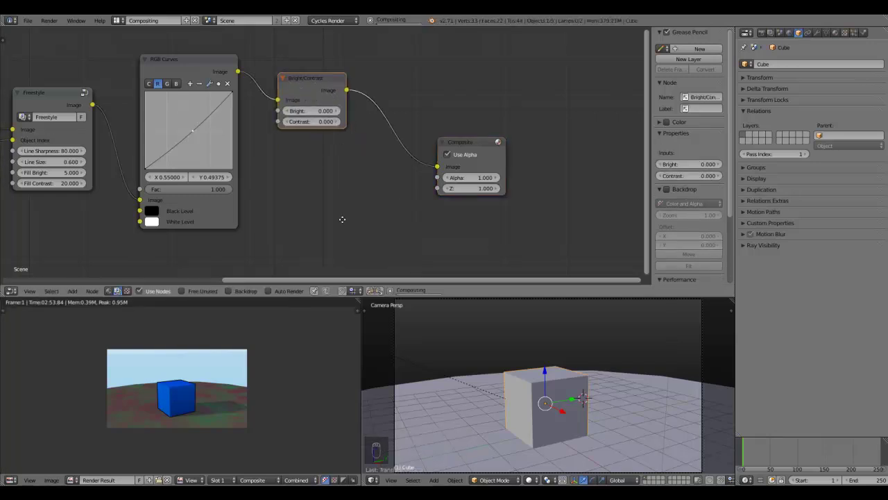
# - Set the Bright/Contrast node's Contrast to 1 and move the Composite node farther away to make room
pyautogui.scroll(1, 302, 125)
pyautogui.click(305, 137)
pyautogui.write('1')
pyautogui.press('Return')
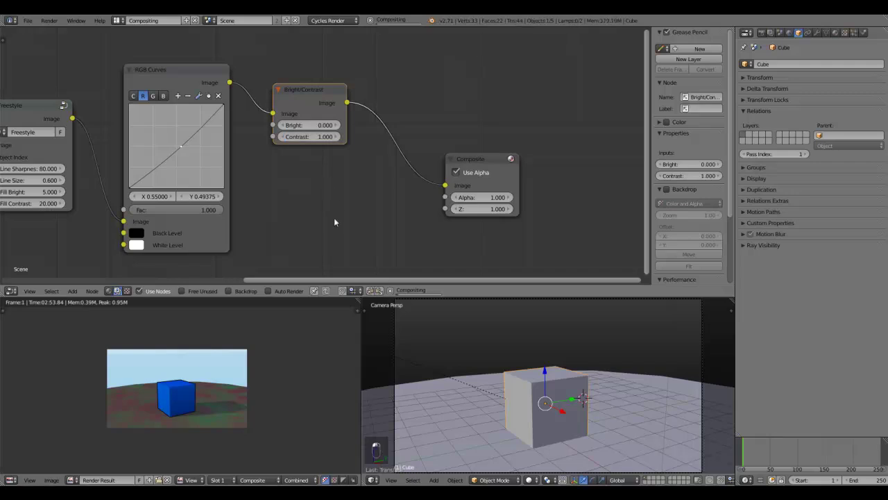
pyautogui.moveTo(317, 201); pyautogui.dragTo(293, 203, button='middle')
pyautogui.scroll(3, 228, 386)
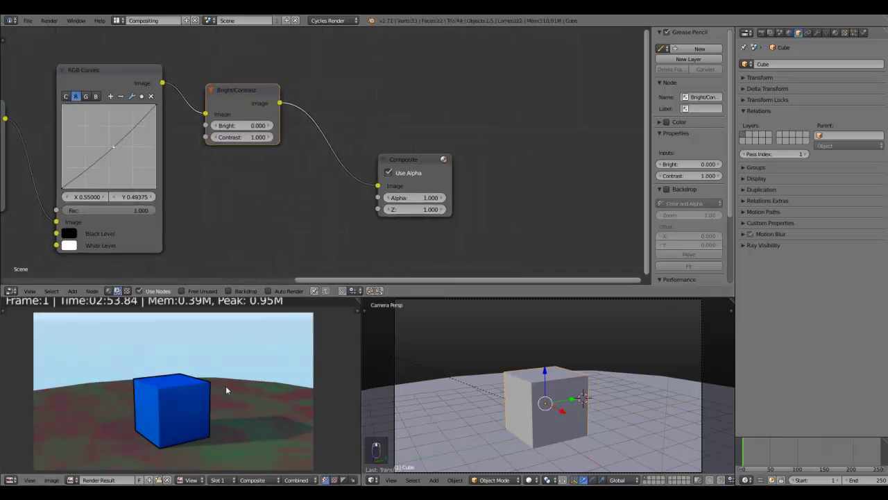
pyautogui.moveTo(216, 389); pyautogui.dragTo(217, 369, button='middle')
pyautogui.moveTo(413, 160); pyautogui.dragTo(514, 165)
# - Add a Hue Correct node and insert it into the link between the Bright/Contrast and Composite nodes
pyautogui.hotkey('shift', 'a')
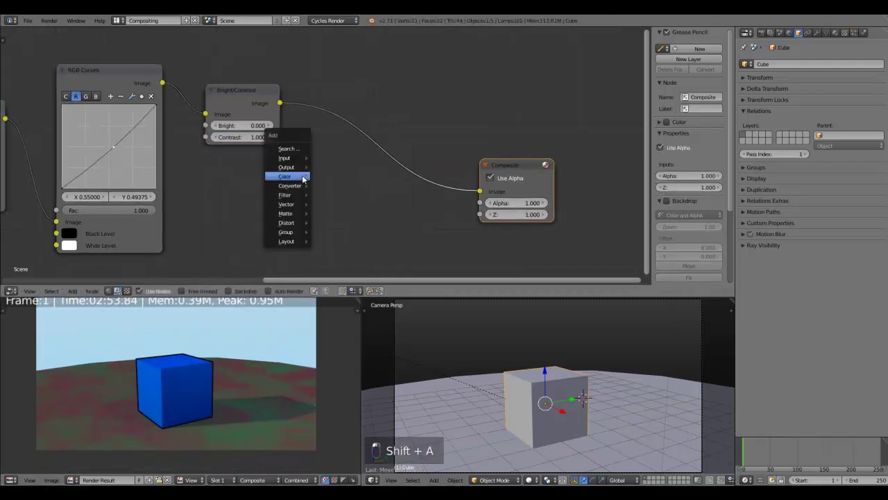
pyautogui.moveTo(303, 179)
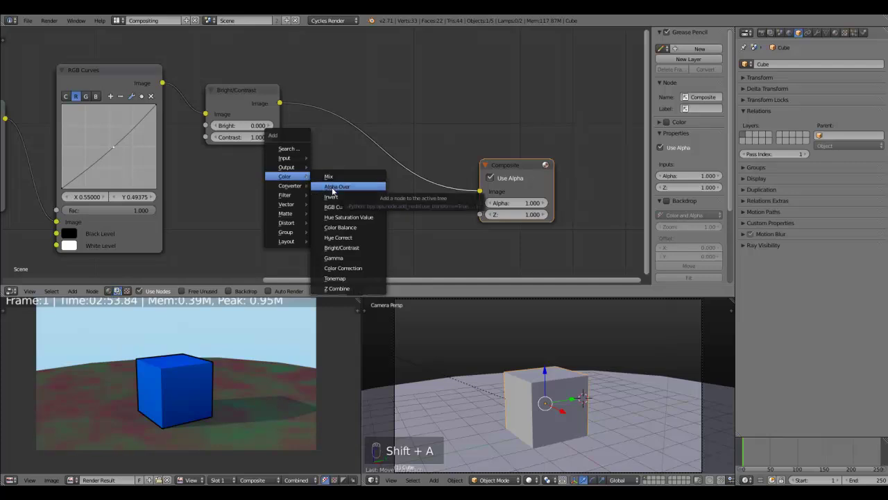
pyautogui.click(345, 240)
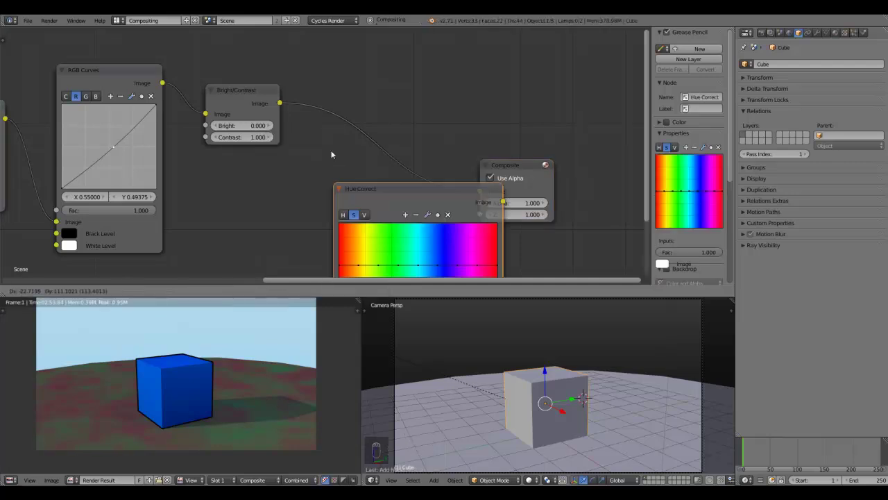
pyautogui.click(211, 264)
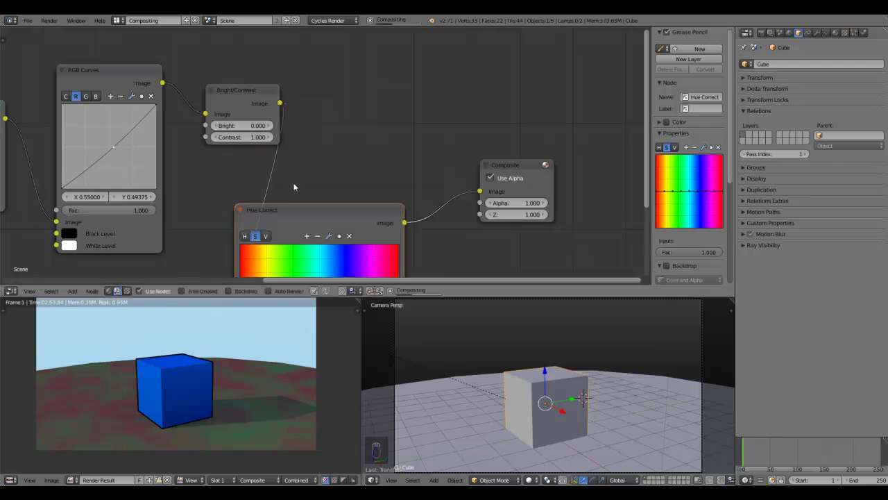
pyautogui.moveTo(374, 168); pyautogui.dragTo(338, 120, button='middle')
pyautogui.scroll(-2, 338, 119)
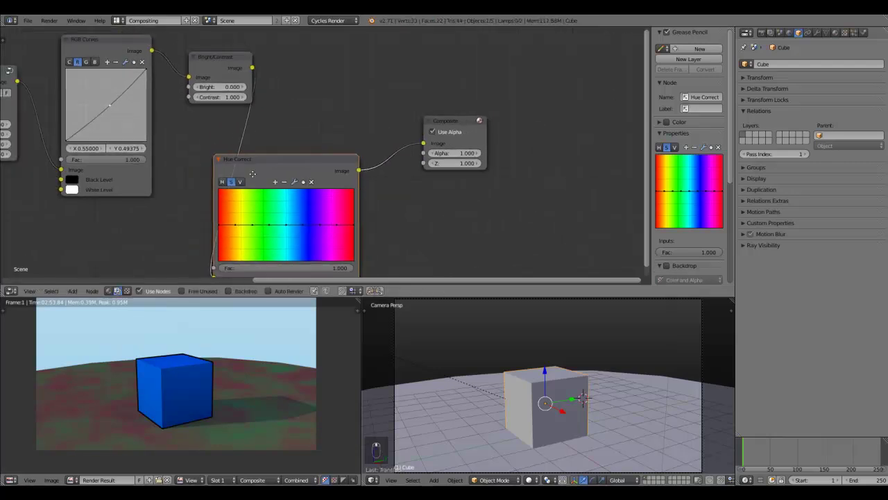
# - Reconnect the Bright/Contrast output directly to the Composite node and delete the Hue Correct node
pyautogui.moveTo(220, 264); pyautogui.dragTo(234, 213, button='middle')
pyautogui.moveTo(225, 223); pyautogui.dragTo(435, 88)
pyautogui.press('Delete')
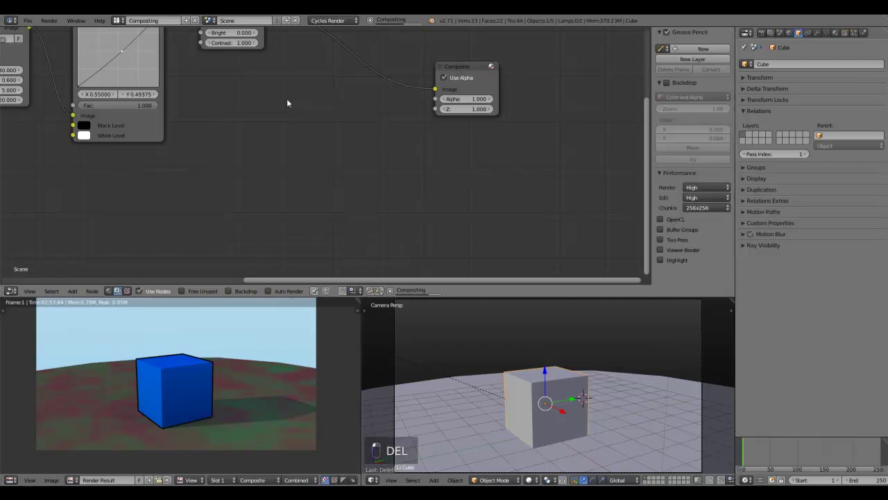
# - Add a Hue Saturation Value node and insert it between the Bright/Contrast and Composite nodes
pyautogui.hotkey('shift', 'a')
pyautogui.moveTo(284, 100)
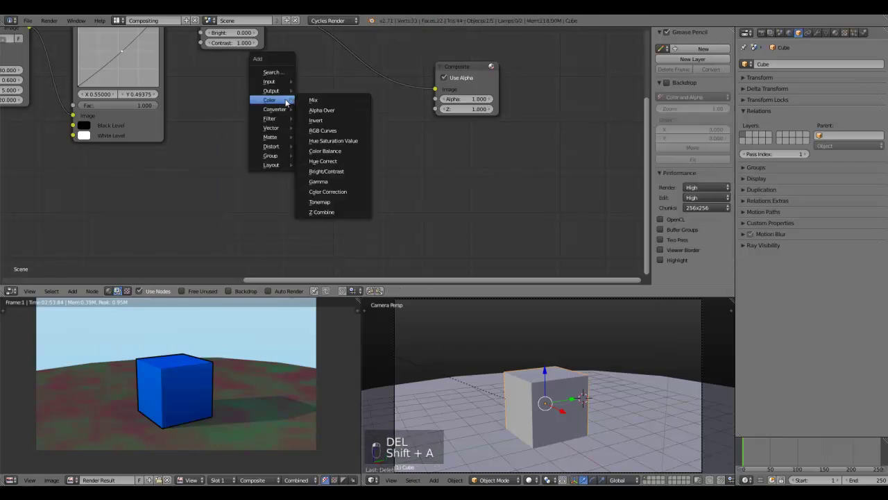
pyautogui.click(334, 142)
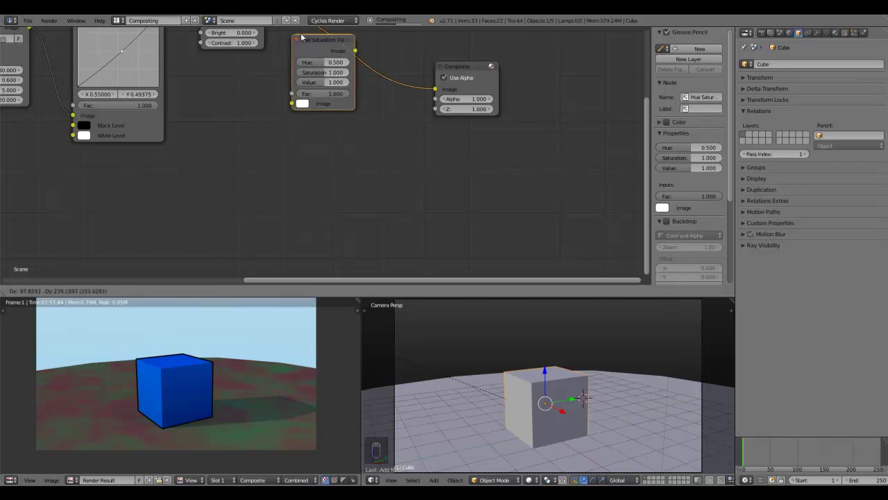
pyautogui.click(302, 37)
pyautogui.press('Home')
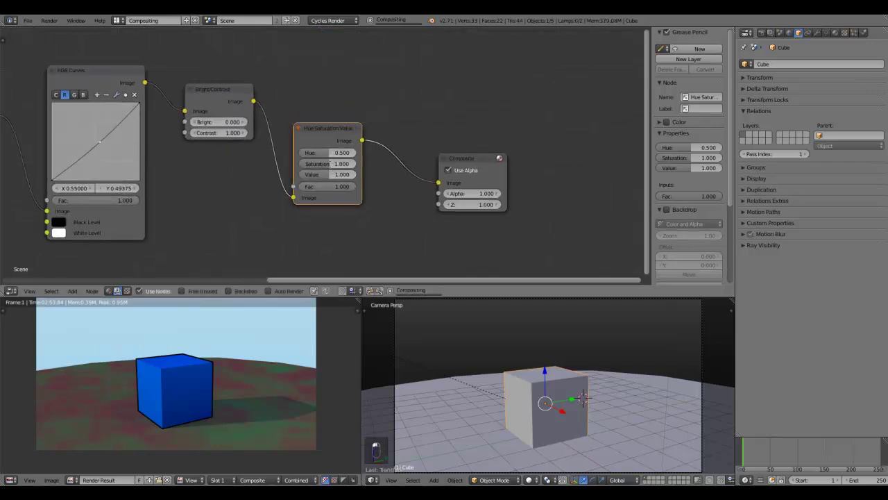
# - Set the Hue Saturation Value node's Saturation to 1.1
pyautogui.click(329, 163)
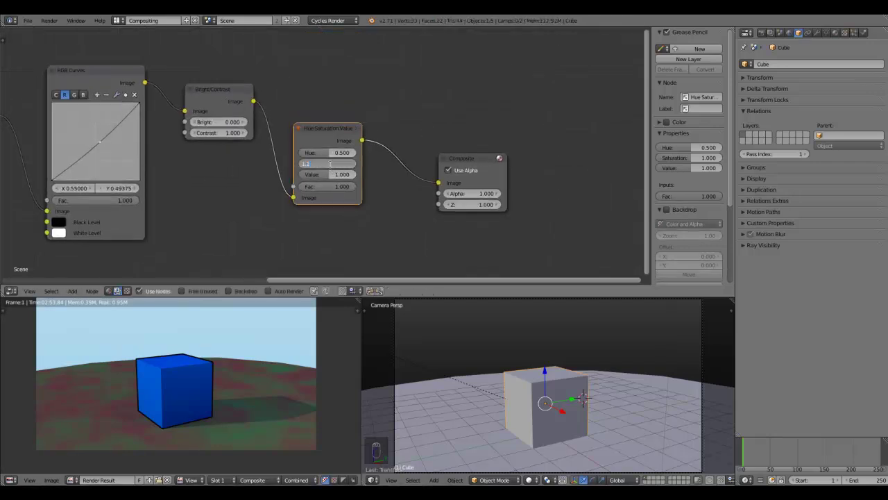
pyautogui.write('1.1')
pyautogui.press('Return')
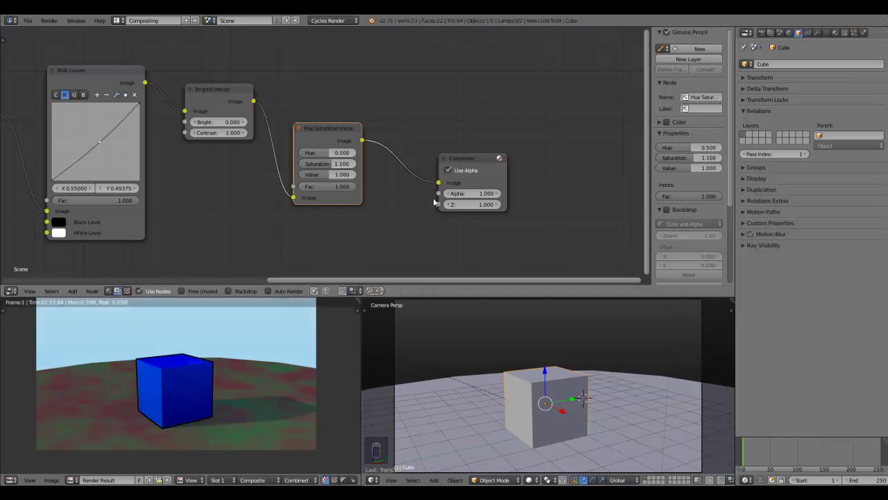
# - Set the Hue Saturation Value node's Saturation back to 1
pyautogui.scroll(3, 327, 200)
pyautogui.click(319, 174)
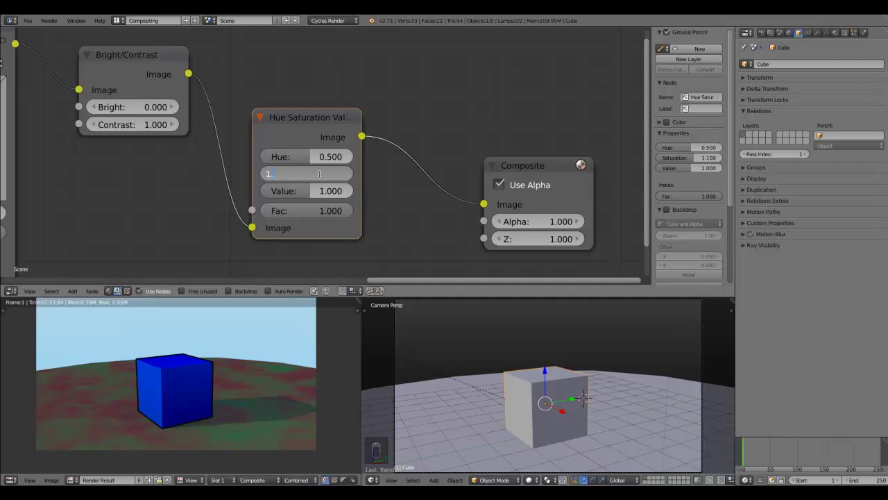
pyautogui.write('1.')
pyautogui.press('Return')
# - Move the ID Mask node down, clear of the other nodes, to make room for another connection
pyautogui.scroll(-3, 199, 177)
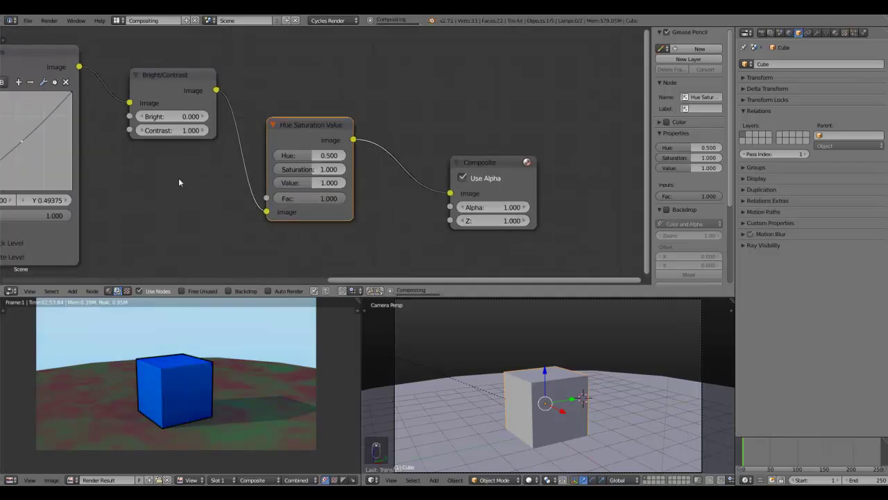
pyautogui.scroll(-1, 178, 177)
pyautogui.moveTo(78, 218); pyautogui.dragTo(309, 196, button='middle')
pyautogui.scroll(-1, 361, 191)
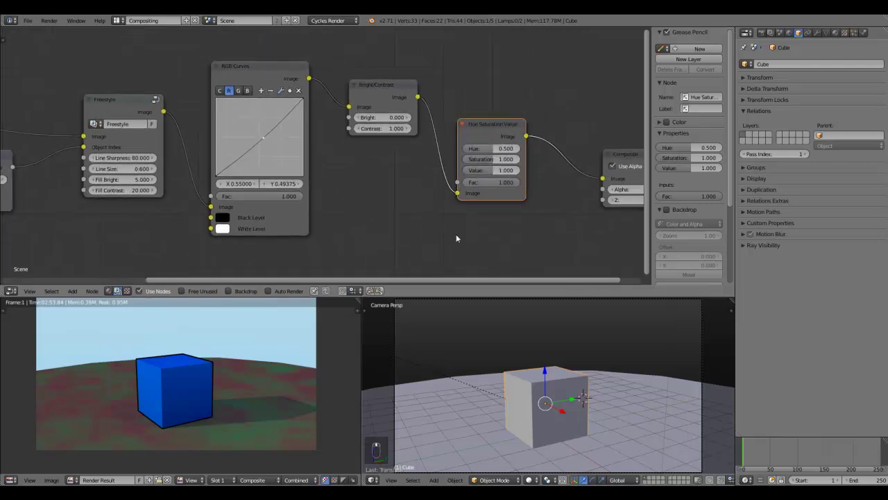
pyautogui.keyDown('ctrl'); pyautogui.scroll(8, 197, 220); pyautogui.keyUp('ctrl')
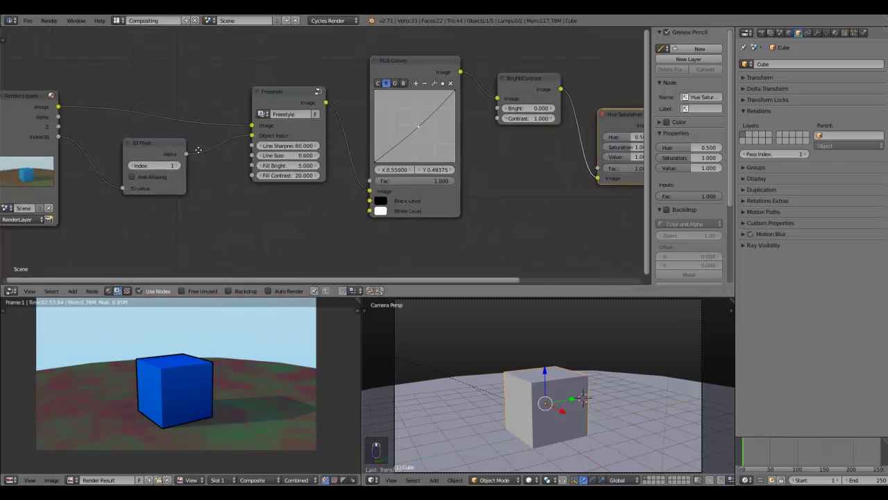
pyautogui.scroll(-1, 143, 164)
pyautogui.click(131, 186)
pyautogui.moveTo(123, 156); pyautogui.dragTo(127, 224)
# - Connect the ID Mask node's Alpha output to the Fac input of the Hue Saturation Value node
pyautogui.moveTo(148, 221); pyautogui.dragTo(104, 189, button='middle')
pyautogui.scroll(-3, 105, 190)
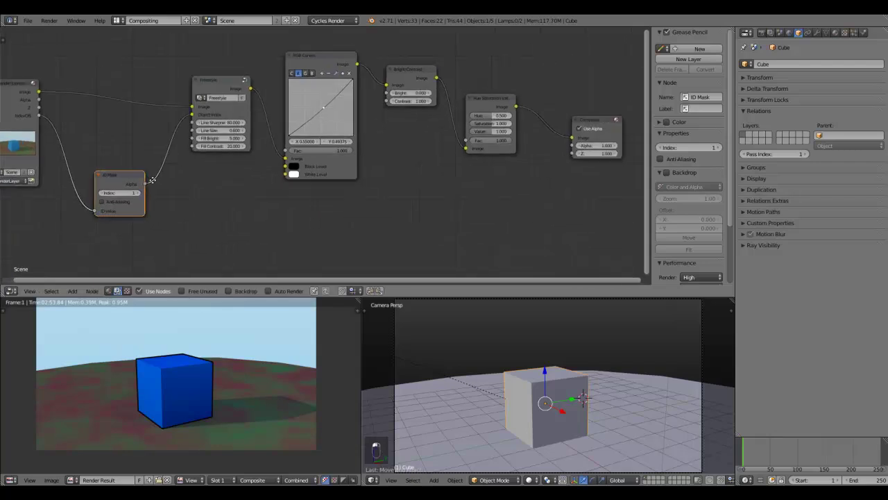
pyautogui.scroll(2, 104, 189)
pyautogui.moveTo(103, 185); pyautogui.dragTo(476, 134)
pyautogui.moveTo(470, 167); pyautogui.dragTo(388, 192, button='middle')
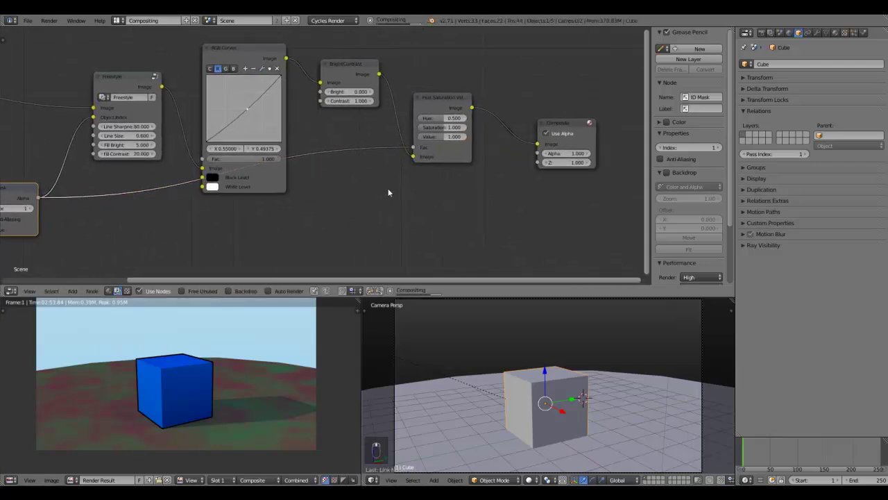
# - Set the Hue Saturation Value node's Saturation to 1.1 with the mask driving its Fac input
pyautogui.moveTo(381, 161); pyautogui.dragTo(314, 182, button='middle')
pyautogui.scroll(4, 314, 181)
pyautogui.moveTo(405, 150); pyautogui.dragTo(402, 151)
pyautogui.press('1')
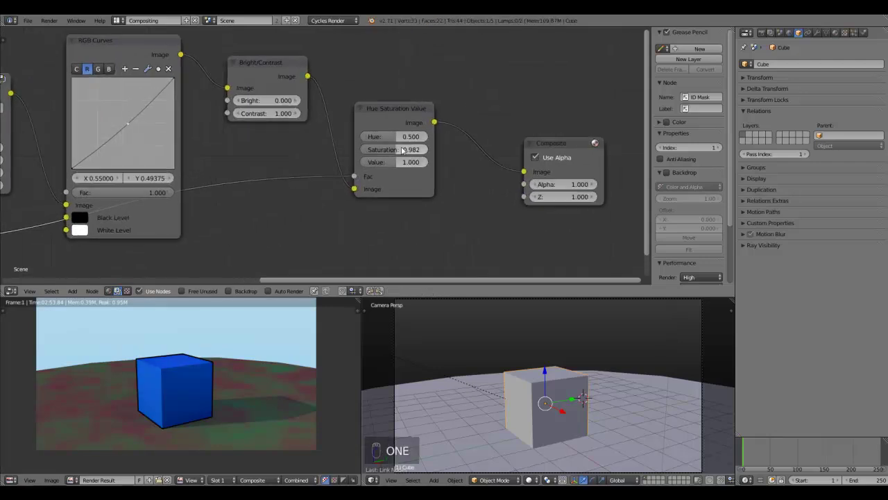
pyautogui.click(406, 148)
pyautogui.write('1')
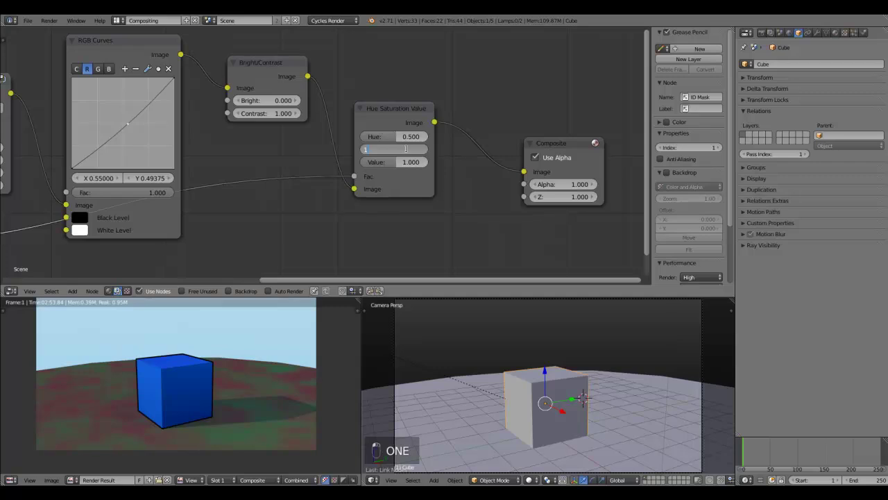
pyautogui.write('.1')
pyautogui.press('Return')
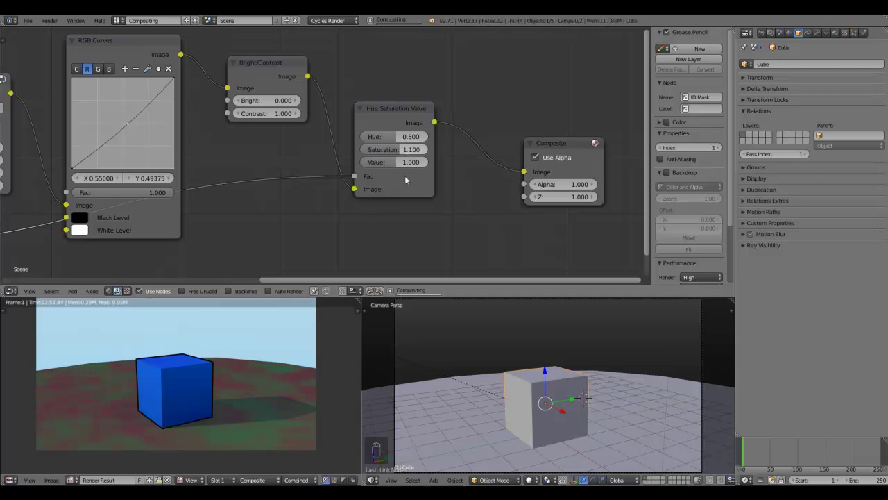
# - Add an Invert node on the link between the ID Mask and the Hue Saturation Value node's Fac, and check the render result
pyautogui.moveTo(235, 190); pyautogui.dragTo(314, 161, button='middle')
pyautogui.hotkey('shift', 'a')
pyautogui.moveTo(305, 184)
pyautogui.click(336, 198)
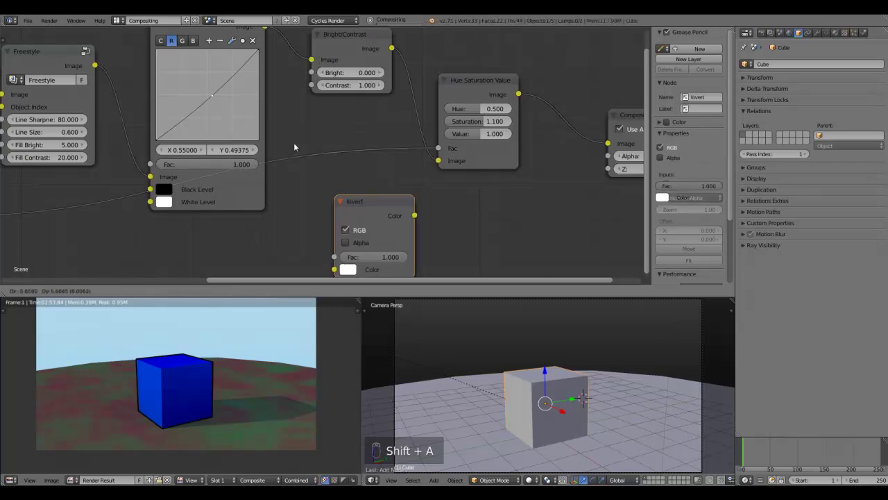
pyautogui.click(285, 129)
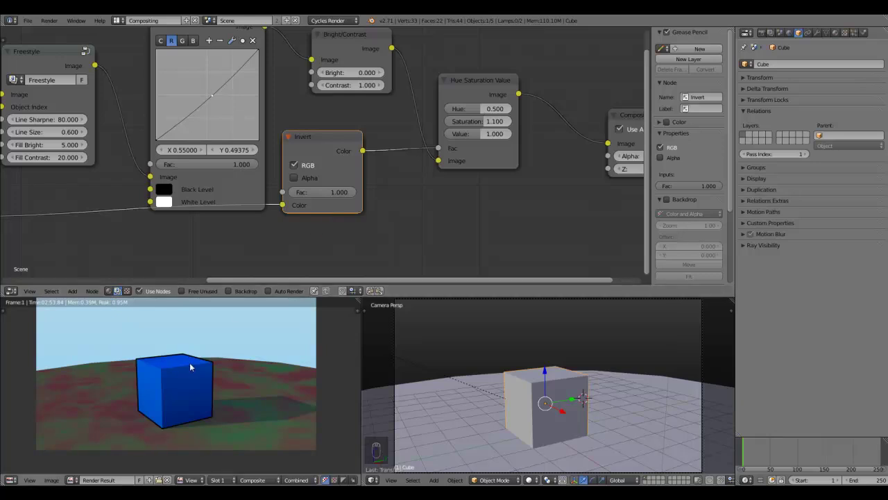
pyautogui.scroll(-1, 193, 361)
pyautogui.moveTo(194, 362); pyautogui.dragTo(200, 414, button='middle')
pyautogui.scroll(3, 151, 384)
pyautogui.scroll(-3, 195, 371)
pyautogui.scroll(3, 177, 384)
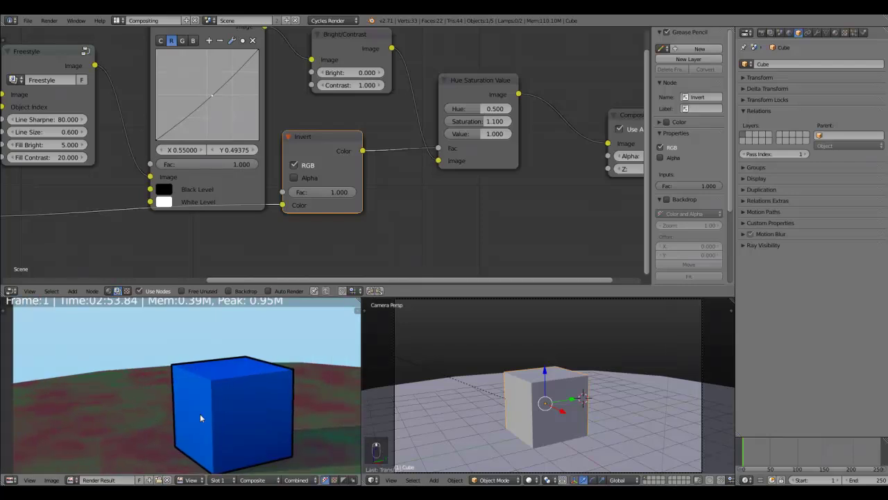
pyautogui.moveTo(231, 389); pyautogui.dragTo(230, 391, button='middle')
pyautogui.scroll(-3, 160, 181)
# - Move the Invert node below the RGB Curves node, clear of the other nodes
pyautogui.moveTo(312, 135); pyautogui.dragTo(291, 123, button='middle')
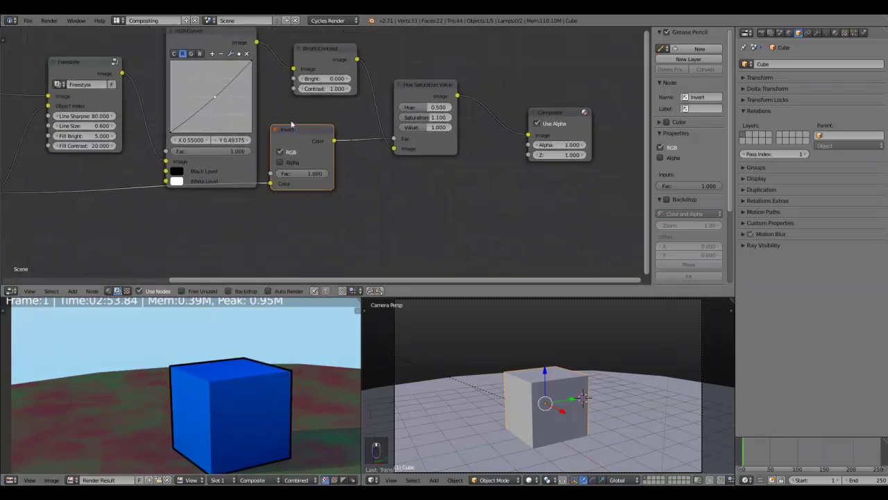
pyautogui.moveTo(274, 166); pyautogui.dragTo(173, 258)
pyautogui.scroll(-1, 242, 192)
pyautogui.moveTo(358, 165); pyautogui.dragTo(418, 145, button='middle')
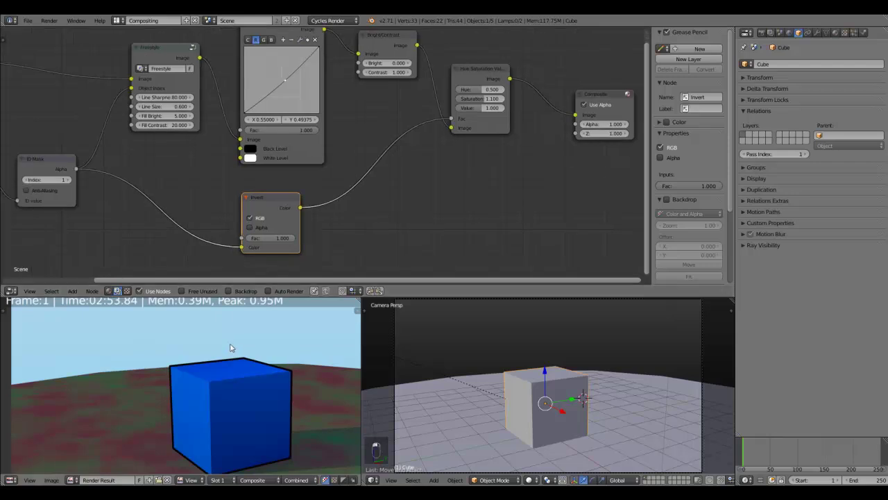
# - Set the Hue Saturation Value node's Saturation to 1.3 and inspect the effect on the rendered image
pyautogui.scroll(-2, 331, 178)
pyautogui.moveTo(332, 179); pyautogui.dragTo(291, 206, button='middle')
pyautogui.scroll(3, 291, 206)
pyautogui.click(342, 182)
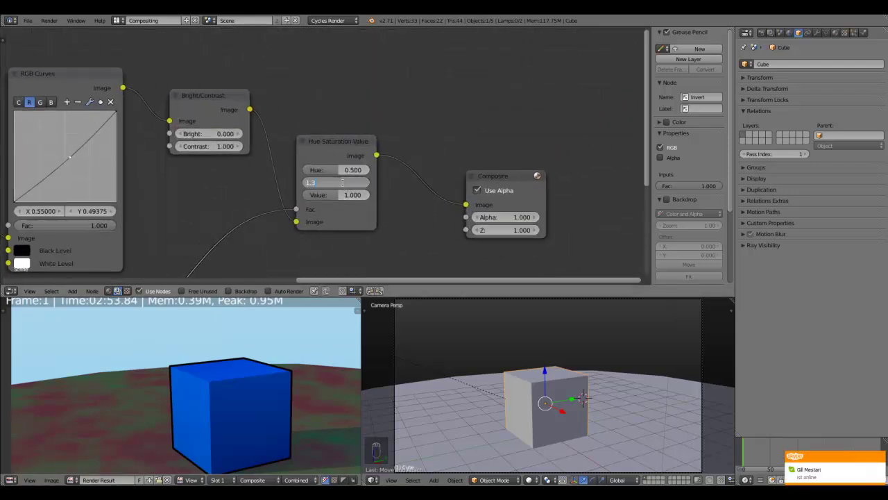
pyautogui.press('Return')
pyautogui.scroll(-1, 284, 279)
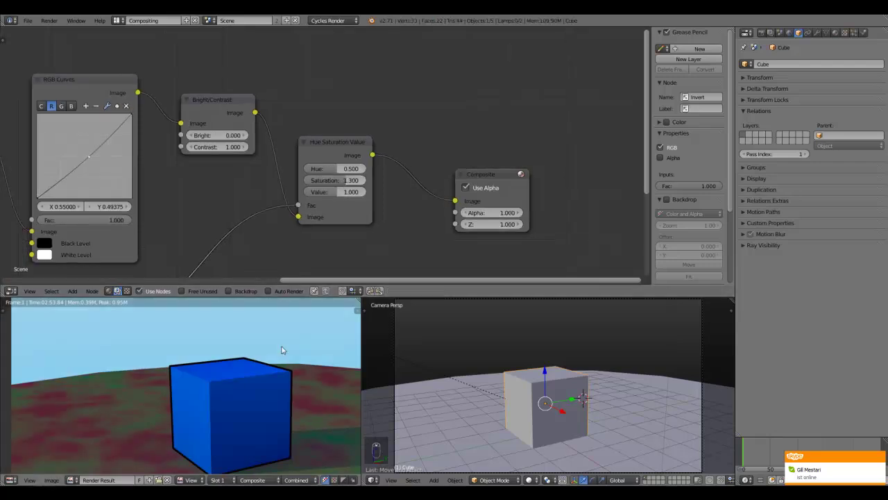
pyautogui.scroll(-4, 264, 365)
pyautogui.scroll(4, 257, 388)
pyautogui.scroll(-3, 175, 347)
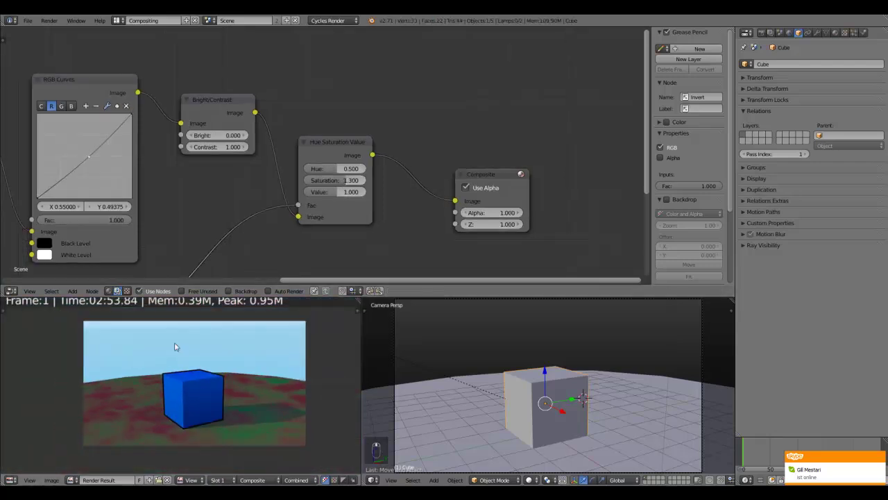
pyautogui.scroll(1, 283, 360)
# - Tidy the layout by shifting the Invert node slightly up and the Hue Saturation Value node slightly down
pyautogui.moveTo(173, 242); pyautogui.dragTo(336, 165, button='middle')
pyautogui.scroll(-3, 228, 192)
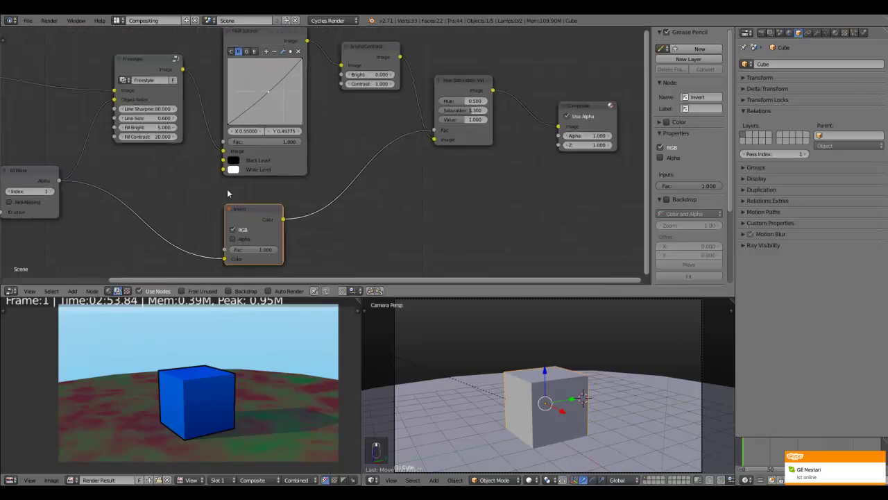
pyautogui.moveTo(253, 211); pyautogui.dragTo(269, 204, button='middle')
pyautogui.moveTo(270, 207); pyautogui.dragTo(276, 197)
pyautogui.moveTo(483, 81); pyautogui.dragTo(492, 91)
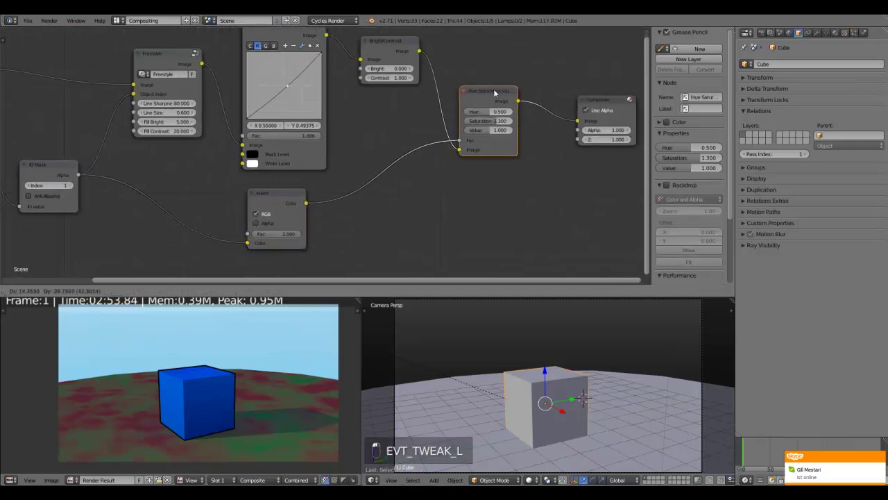
# - Set the Hue Saturation Value node's Saturation to 1.2
pyautogui.moveTo(439, 78); pyautogui.dragTo(321, 120, button='middle')
pyautogui.scroll(3, 321, 126)
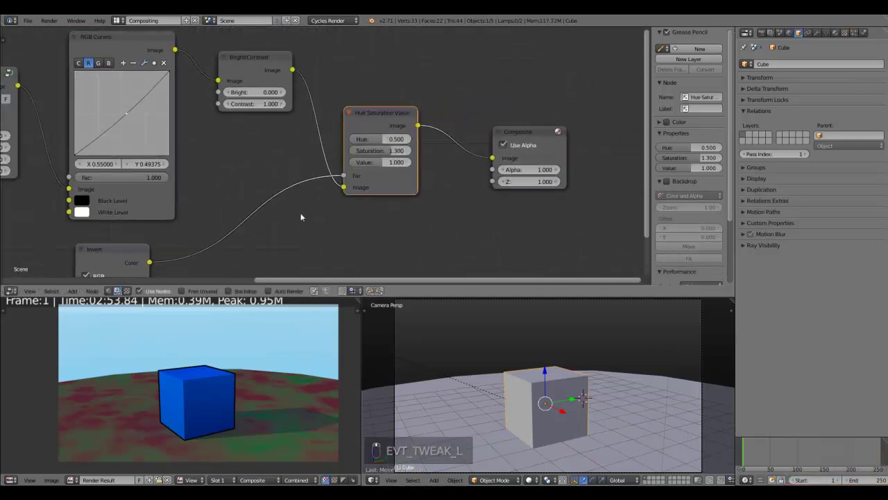
pyautogui.scroll(1, 323, 248)
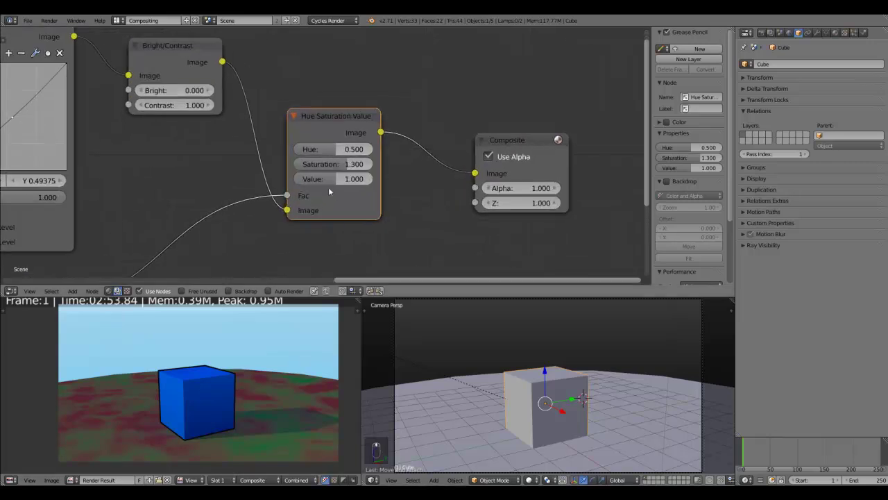
pyautogui.scroll(-2, 350, 206)
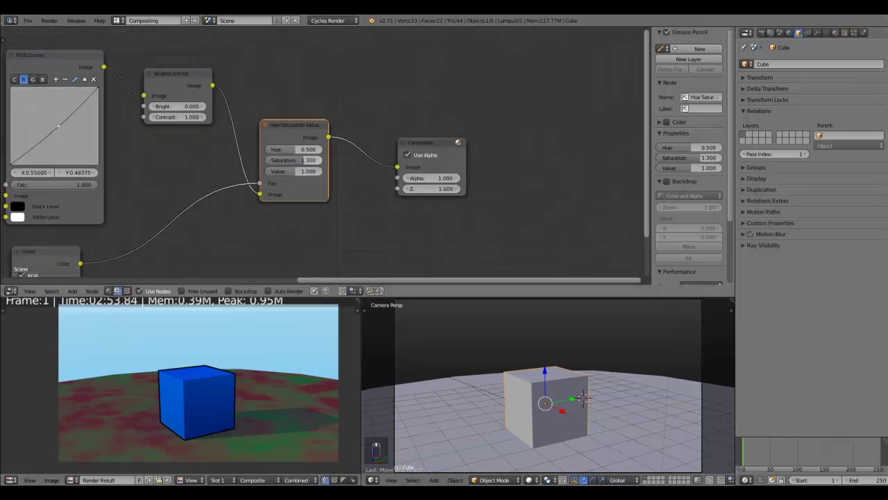
pyautogui.moveTo(303, 160); pyautogui.dragTo(303, 160)
pyautogui.press('BackSpace')
pyautogui.press('BackSpace')
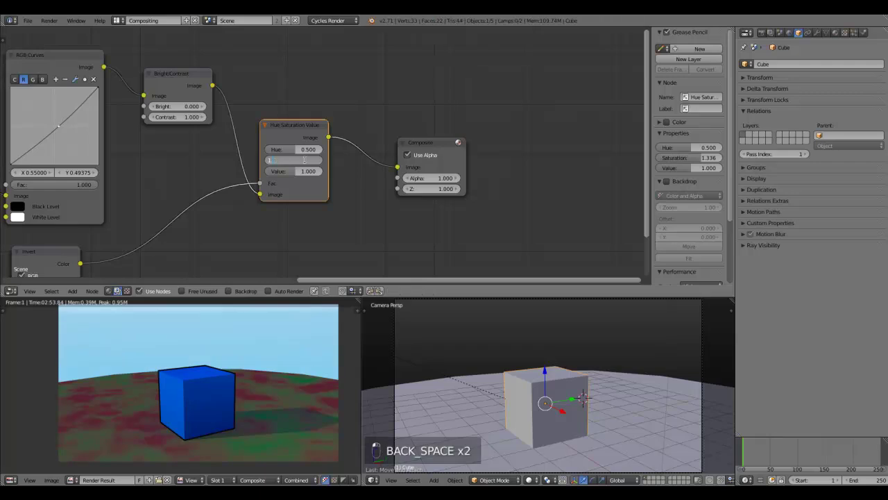
pyautogui.write('1.2')
pyautogui.press('Return')
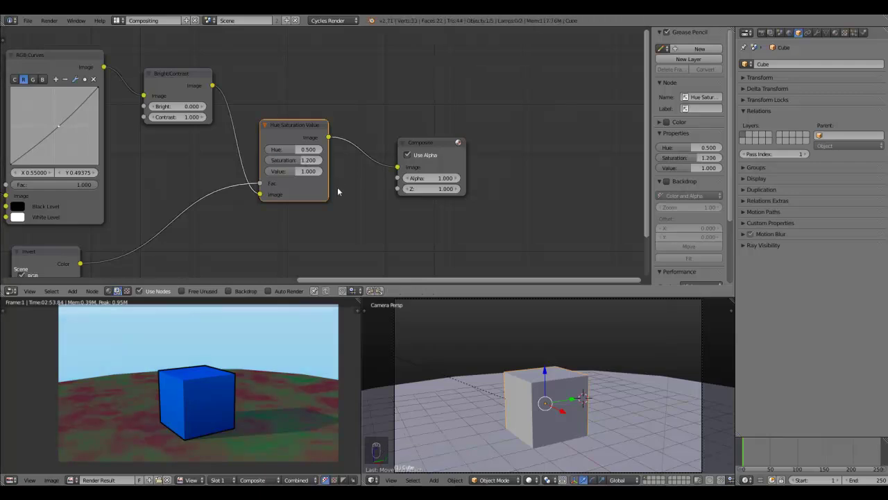
# - Move the Composite node farther from the Hue Saturation Value node to make room for another node
pyautogui.scroll(-4, 258, 363)
pyautogui.scroll(3, 258, 363)
pyautogui.moveTo(433, 148); pyautogui.dragTo(382, 161, button='middle')
pyautogui.moveTo(383, 160); pyautogui.dragTo(545, 146)
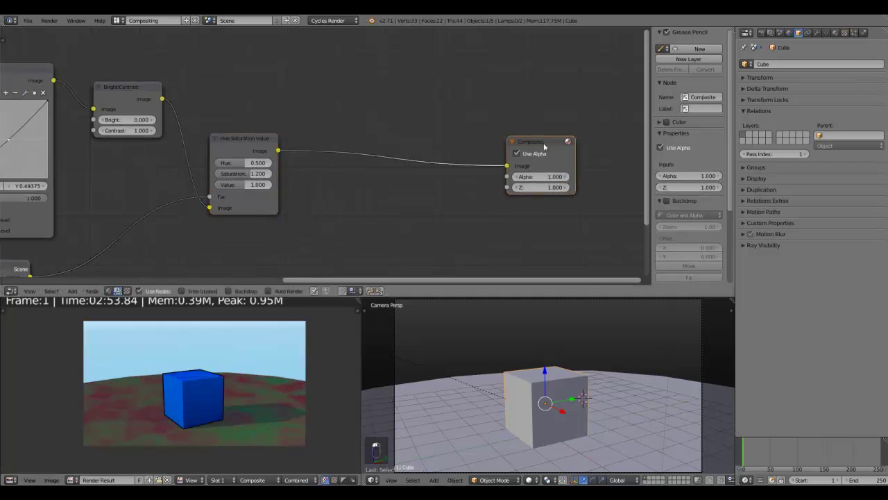
# - Add a Glare filter node on the link between the Hue Saturation Value and Composite nodes
pyautogui.scroll(-2, 354, 186)
pyautogui.hotkey('shift', 'a')
pyautogui.moveTo(355, 183)
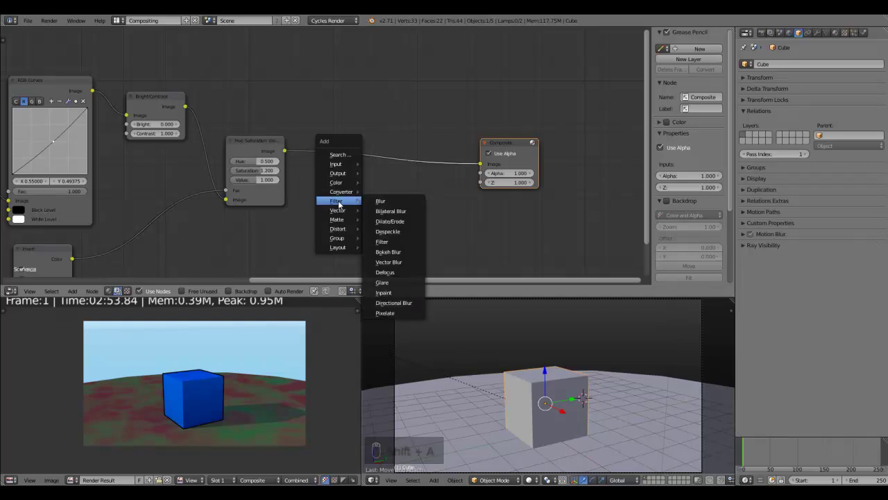
pyautogui.moveTo(337, 203)
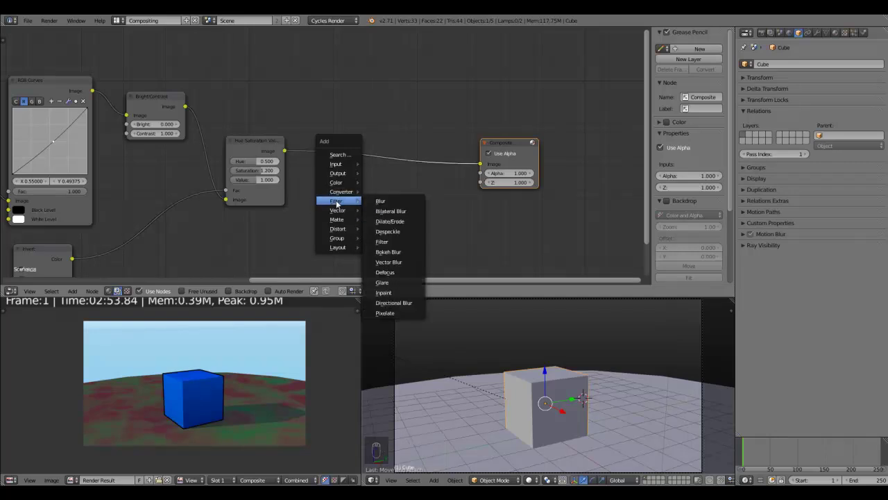
pyautogui.click(381, 282)
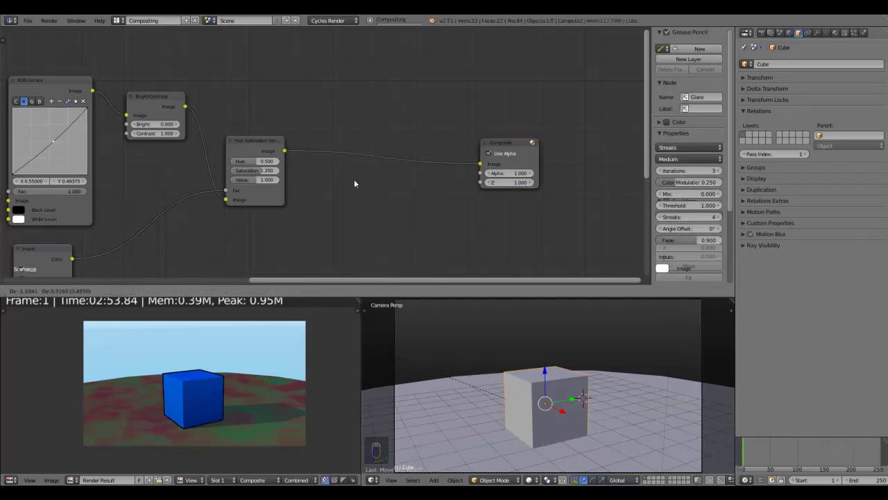
pyautogui.click(338, 118)
pyautogui.moveTo(415, 151); pyautogui.dragTo(302, 150, button='middle')
pyautogui.scroll(8, 302, 150)
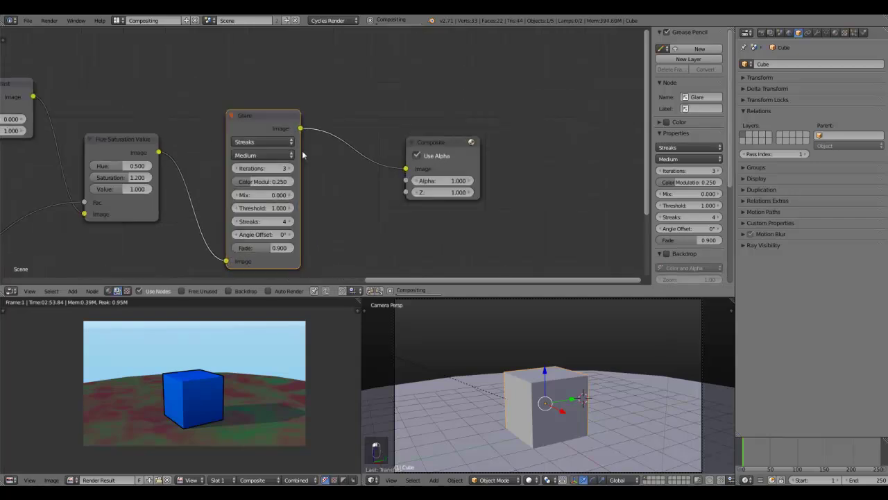
# - Change the Glare node's type to Ghosts and check the render result
pyautogui.moveTo(243, 175); pyautogui.dragTo(270, 191, button='middle')
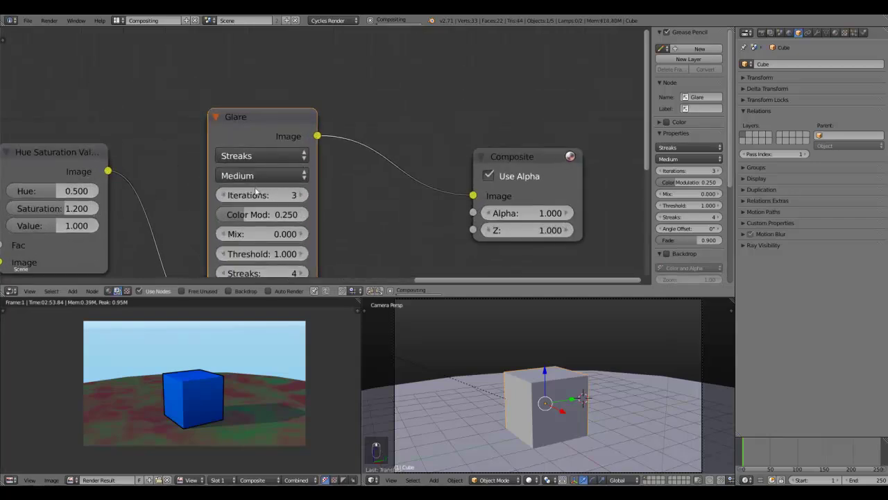
pyautogui.scroll(-1, 359, 185)
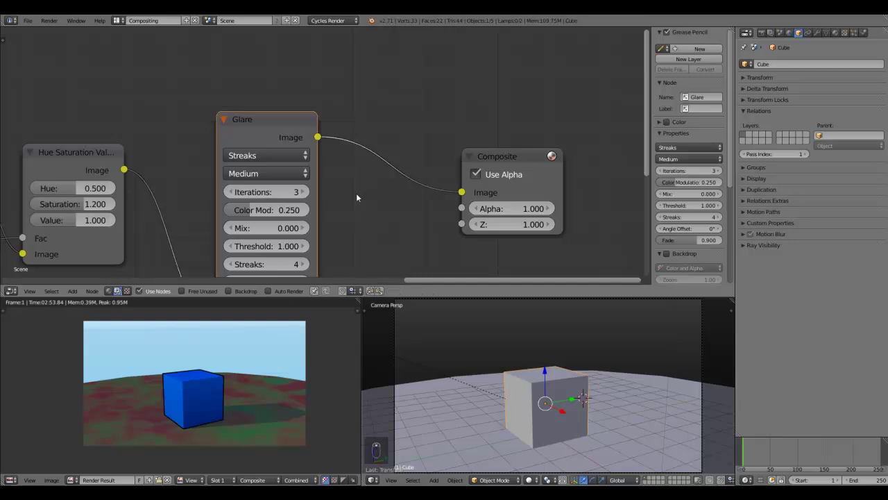
pyautogui.moveTo(352, 194); pyautogui.dragTo(370, 175, button='middle')
pyautogui.scroll(1, 369, 175)
pyautogui.click(274, 130)
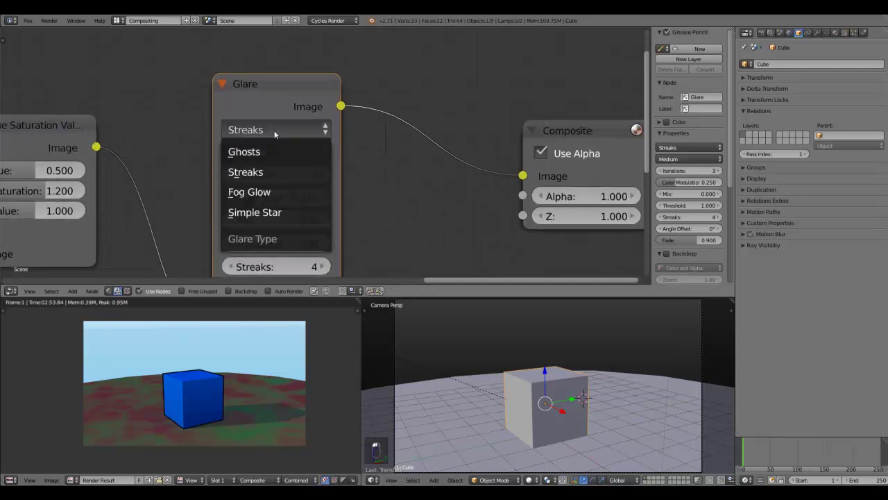
pyautogui.click(267, 155)
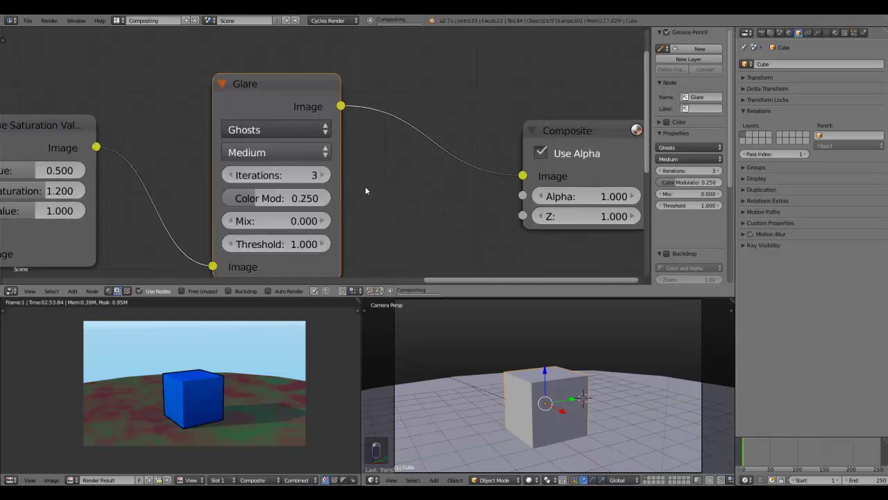
pyautogui.scroll(-1, 274, 236)
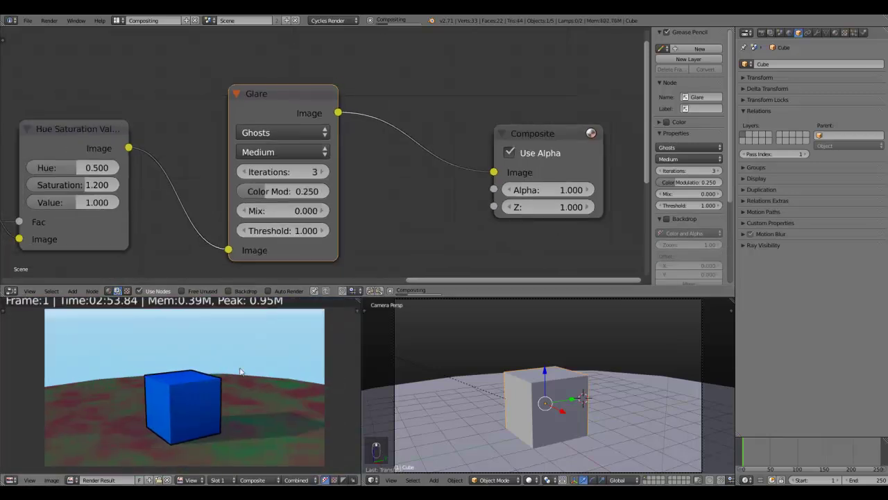
pyautogui.scroll(-7, 194, 235)
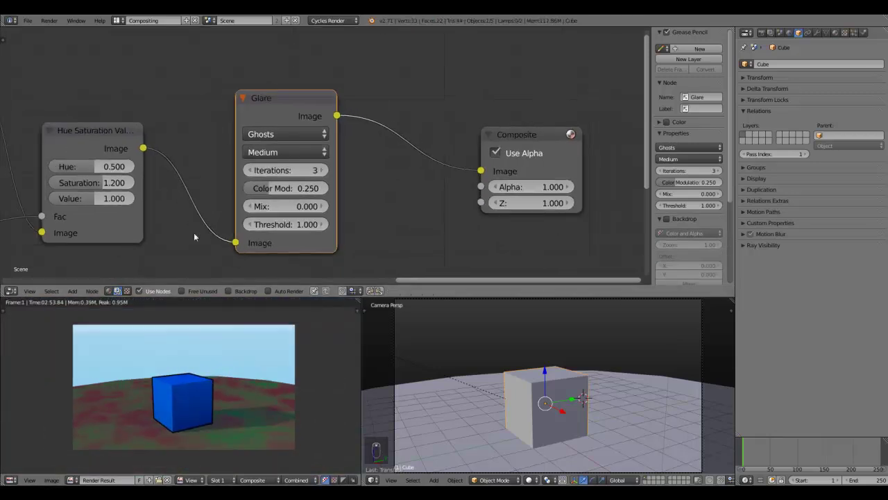
# - Review the whole compositing node chain from the Render Layers node through to the Glare node
pyautogui.moveTo(172, 230); pyautogui.dragTo(258, 192, button='middle')
pyautogui.scroll(-6, 154, 171)
pyautogui.moveTo(117, 174); pyautogui.dragTo(338, 188, button='middle')
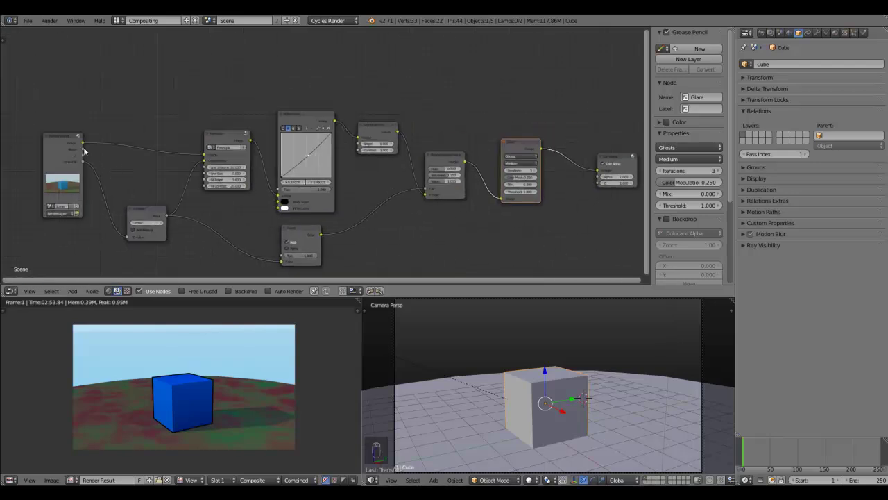
pyautogui.moveTo(592, 240); pyautogui.dragTo(244, 239, button='middle')
pyautogui.scroll(5, 255, 239)
pyautogui.moveTo(111, 200); pyautogui.dragTo(262, 201, button='middle')
pyautogui.scroll(7, 261, 199)
pyautogui.moveTo(210, 245); pyautogui.dragTo(246, 216, button='middle')
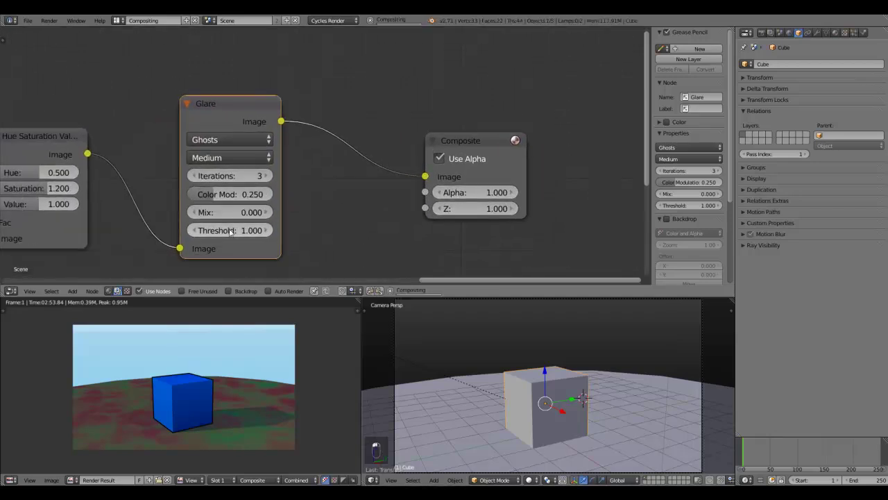
# - Set the Glare node's Threshold to 0.1 and inspect the effect on the rendered cube
pyautogui.click(227, 230)
pyautogui.click(228, 229)
pyautogui.press('BackSpace')
pyautogui.press('BackSpace')
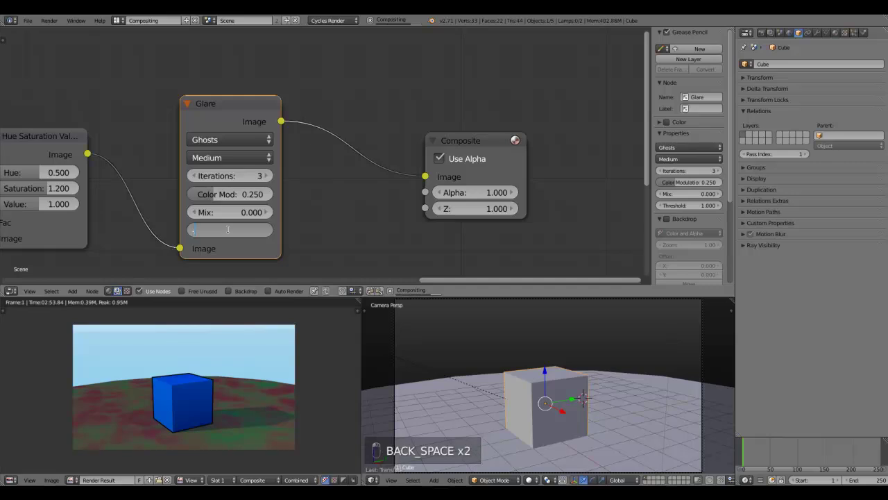
pyautogui.press('BackSpace')
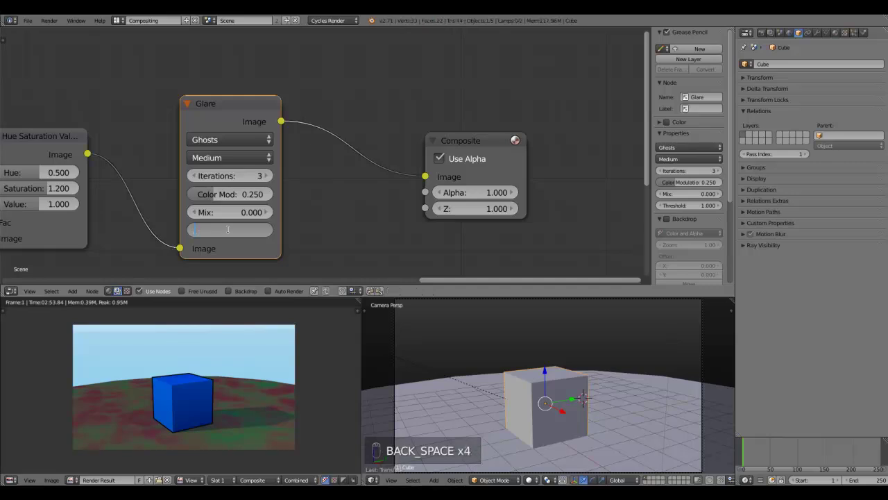
pyautogui.write('.1')
pyautogui.press('Return')
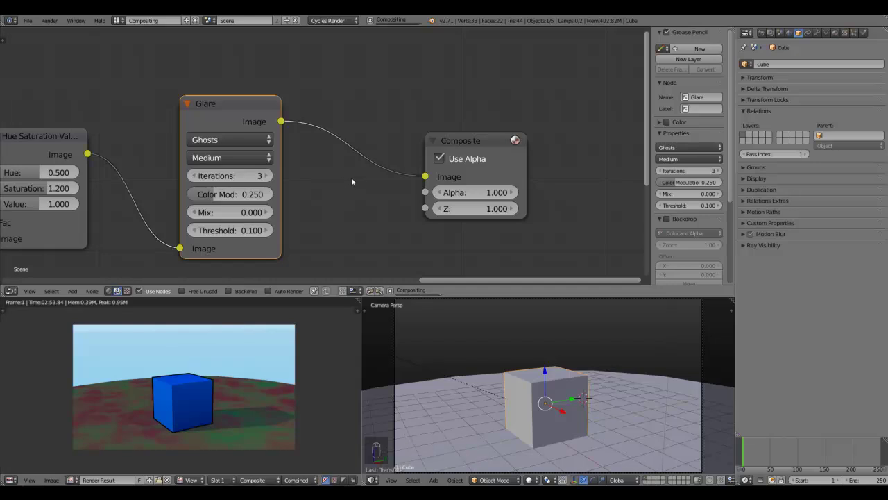
pyautogui.scroll(3, 237, 380)
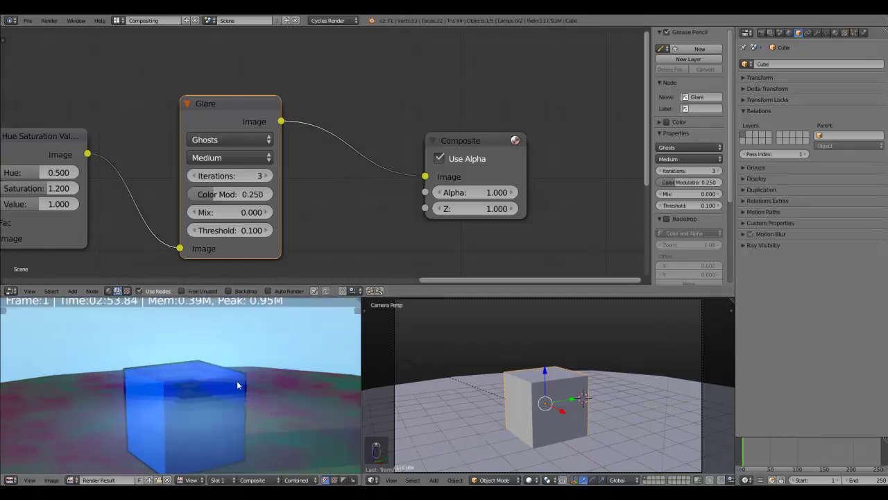
# - Set the Glare node's Threshold to 0.5 and inspect the ghosting on the rendered cube
pyautogui.click(230, 230)
pyautogui.press('Return')
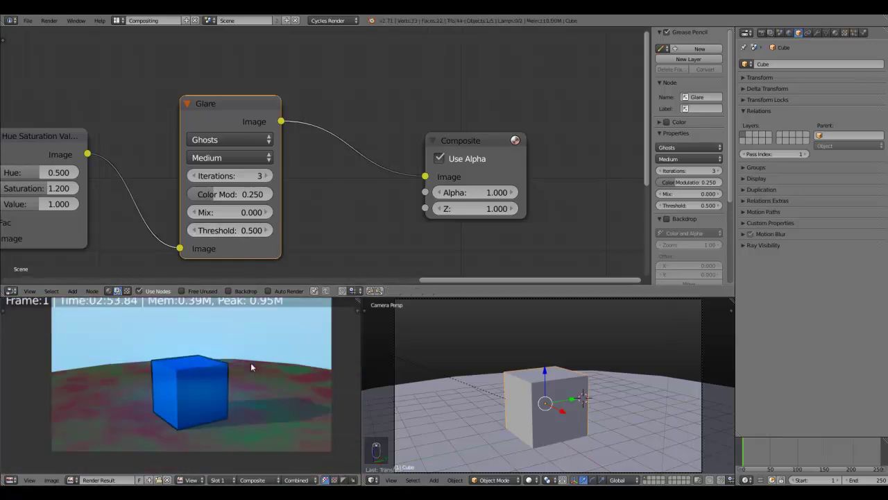
pyautogui.scroll(-3, 251, 362)
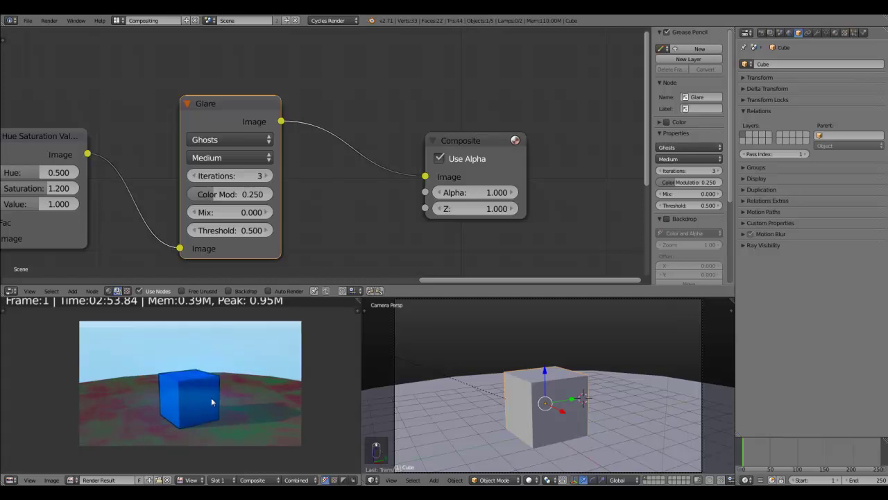
pyautogui.scroll(2, 214, 395)
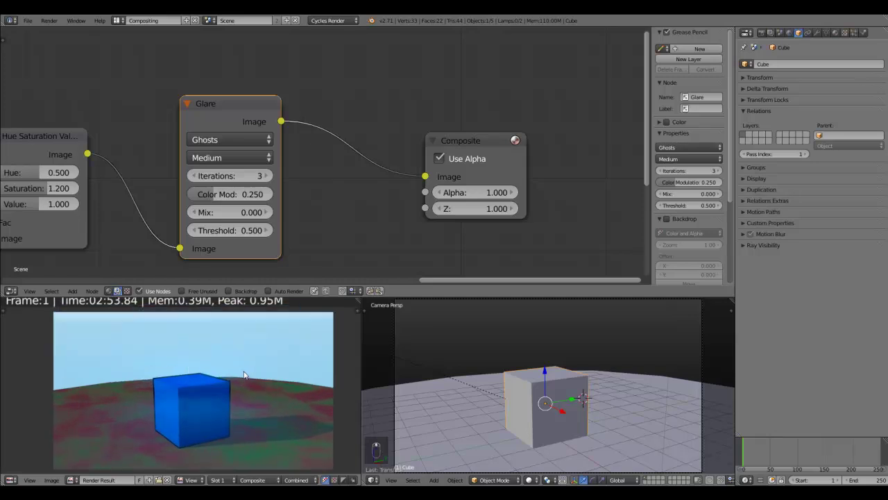
pyautogui.scroll(-2, 243, 367)
pyautogui.scroll(2, 243, 367)
pyautogui.scroll(1, 214, 385)
# - Reposition the Glare node slightly higher between the Hue Saturation Value and Composite nodes
pyautogui.moveTo(220, 112)
pyautogui.mouseDown()
pyautogui.moveTo(232, 95)
pyautogui.moveTo(226, 108)
pyautogui.mouseUp()
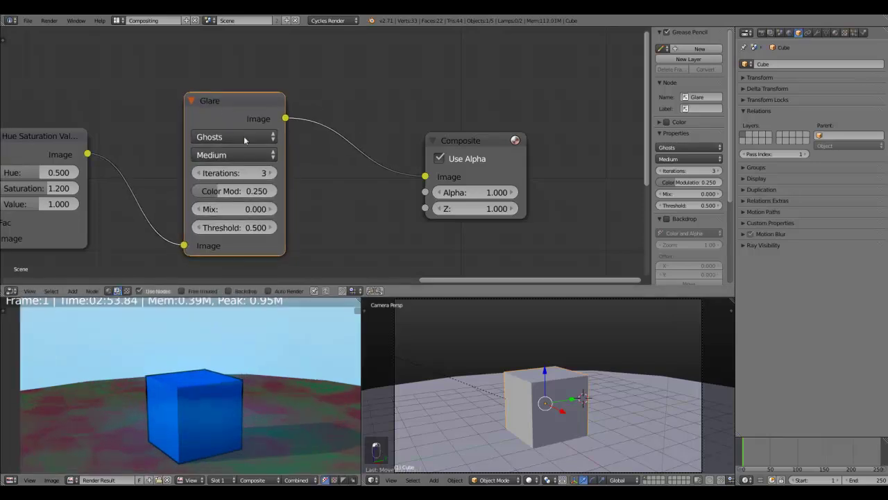
pyautogui.scroll(-2, 264, 150)
pyautogui.moveTo(297, 157); pyautogui.dragTo(303, 182, button='middle')
pyautogui.scroll(1, 257, 153)
pyautogui.moveTo(244, 141); pyautogui.dragTo(243, 125)
# - Examine the rendered cube's glare and compare it with the Glare node's settings and the nodes feeding it
pyautogui.scroll(-2, 231, 345)
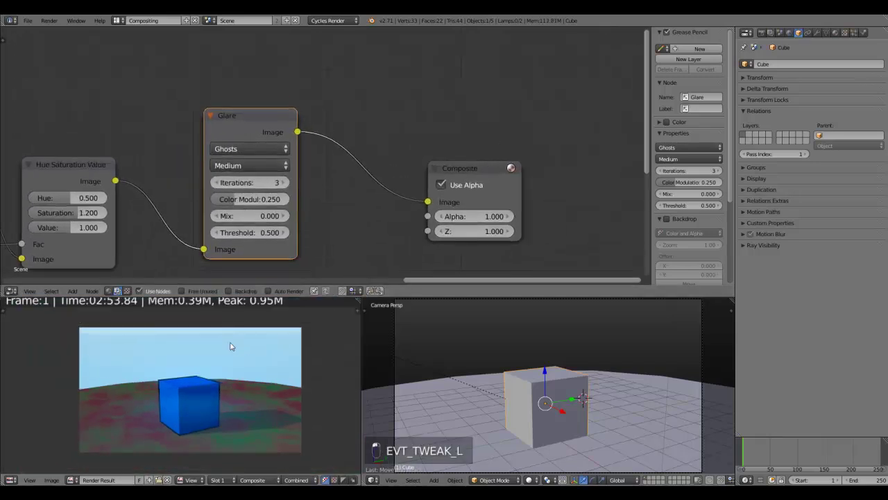
pyautogui.scroll(1, 229, 344)
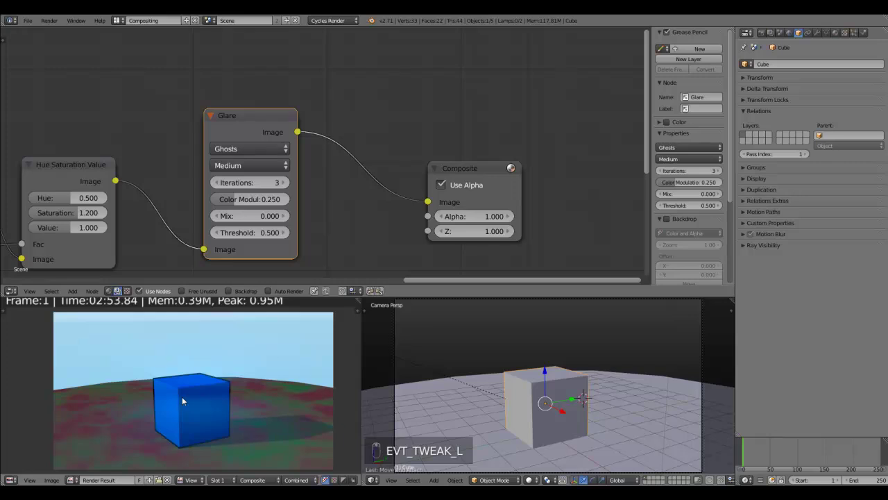
pyautogui.scroll(-2, 183, 401)
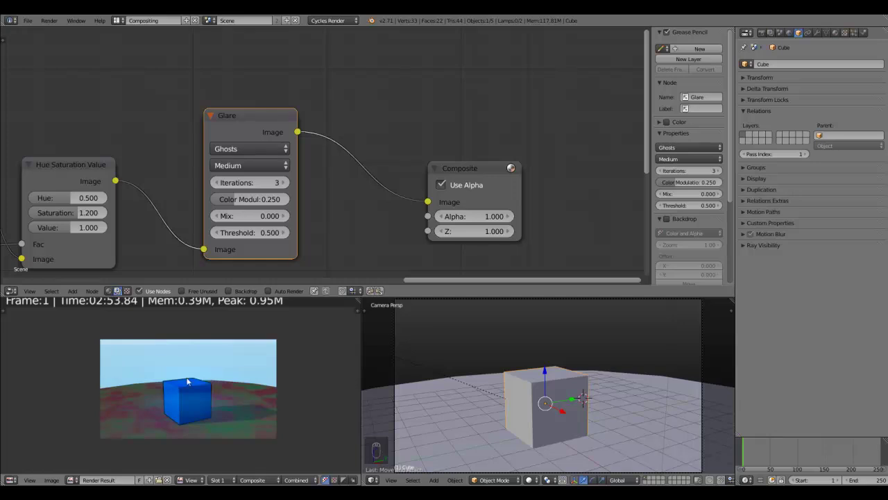
pyautogui.scroll(2, 171, 394)
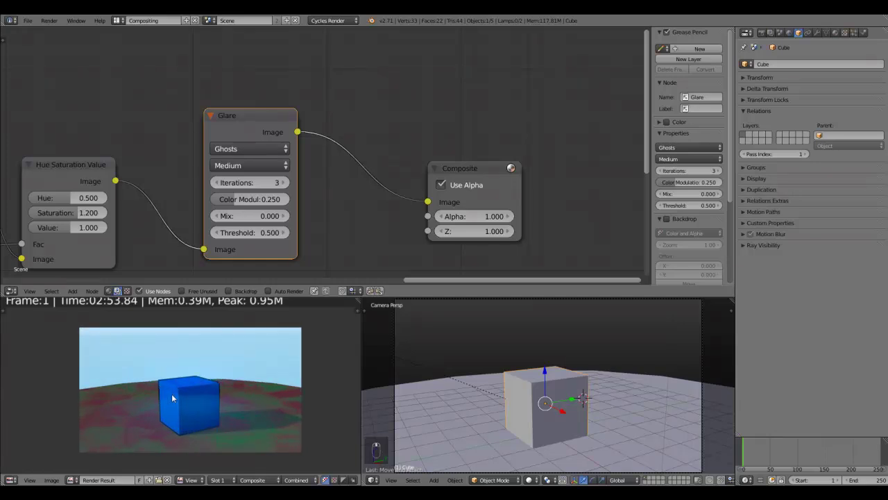
pyautogui.scroll(3, 340, 204)
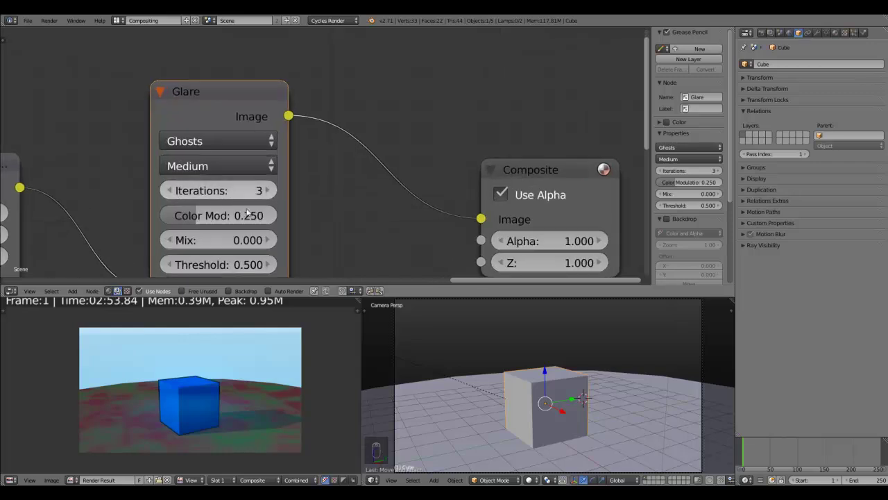
pyautogui.scroll(-1, 177, 197)
pyautogui.scroll(-4, 224, 379)
pyautogui.scroll(4, 224, 378)
pyautogui.scroll(-4, 119, 216)
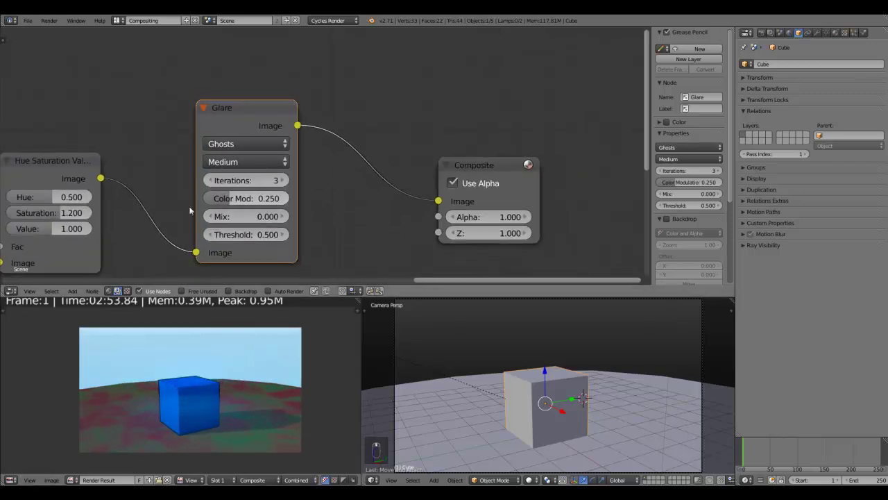
pyautogui.moveTo(119, 214); pyautogui.dragTo(293, 204, button='middle')
pyautogui.scroll(-6, 233, 207)
pyautogui.scroll(2, 293, 203)
pyautogui.moveTo(327, 173); pyautogui.dragTo(326, 173, button='middle')
pyautogui.scroll(4, 260, 179)
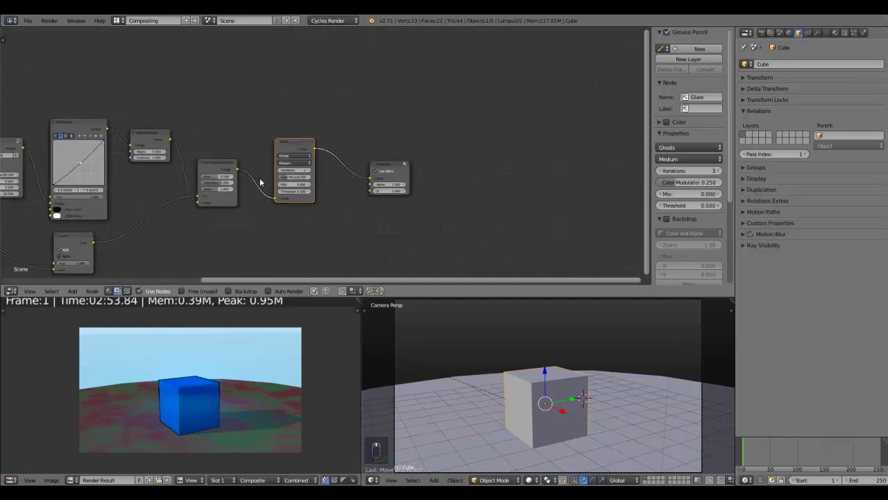
pyautogui.moveTo(259, 193); pyautogui.dragTo(283, 175, button='middle')
pyautogui.scroll(1, 382, 203)
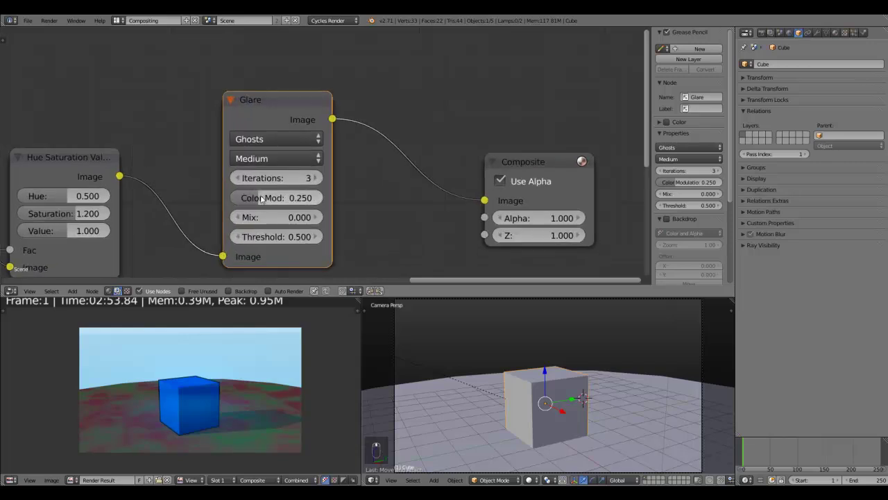
# - Inspect the cube's outline and colours in the render alongside the Freestyle, RGB Curves and Bright/Contrast nodes
pyautogui.scroll(-7, 139, 374)
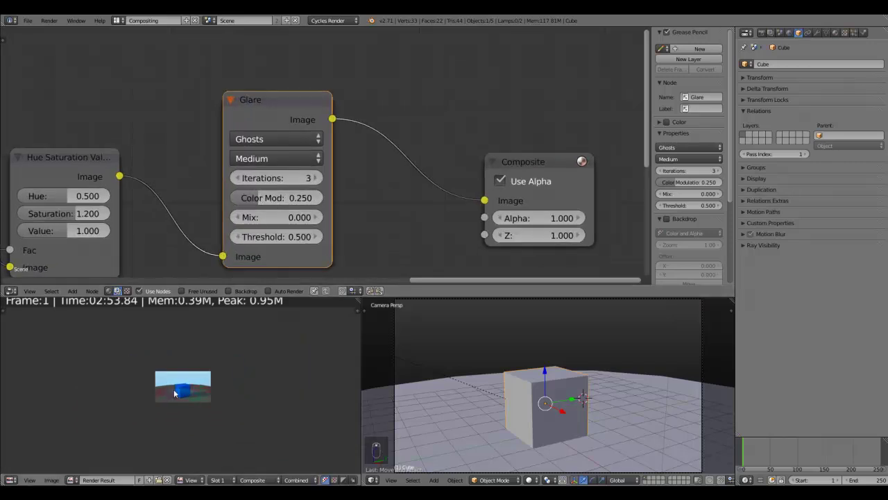
pyautogui.scroll(6, 189, 397)
pyautogui.scroll(-1, 224, 394)
pyautogui.moveTo(104, 215); pyautogui.dragTo(254, 208, button='middle')
pyautogui.scroll(-3, 144, 213)
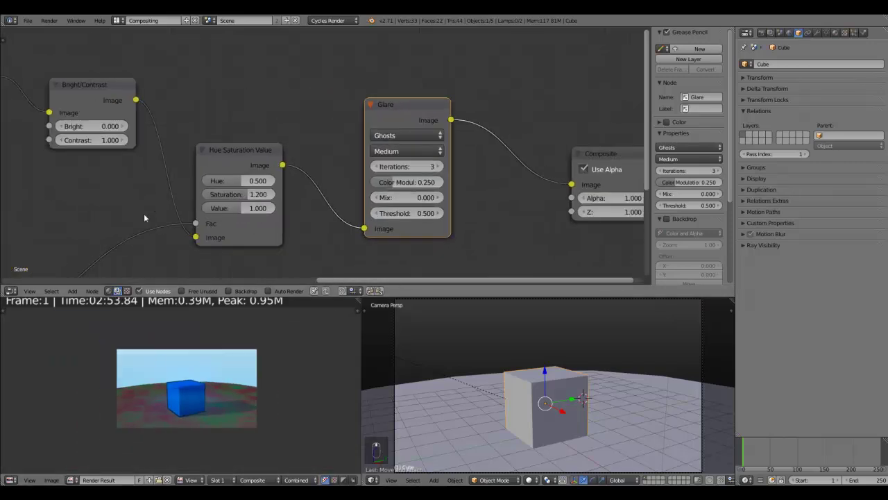
pyautogui.moveTo(144, 213); pyautogui.dragTo(229, 251, button='middle')
pyautogui.scroll(-4, 247, 208)
pyautogui.scroll(-1, 232, 237)
pyautogui.scroll(6, 220, 379)
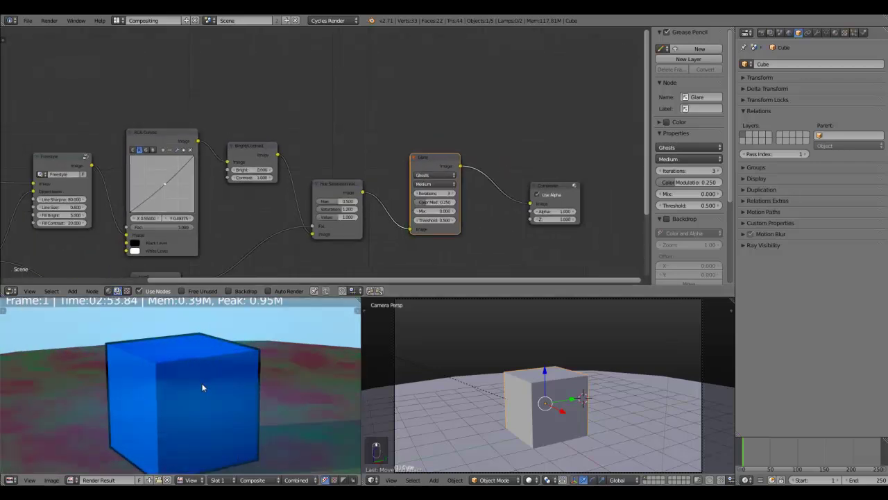
pyautogui.scroll(-3, 184, 387)
pyautogui.moveTo(140, 399); pyautogui.dragTo(138, 391, button='middle')
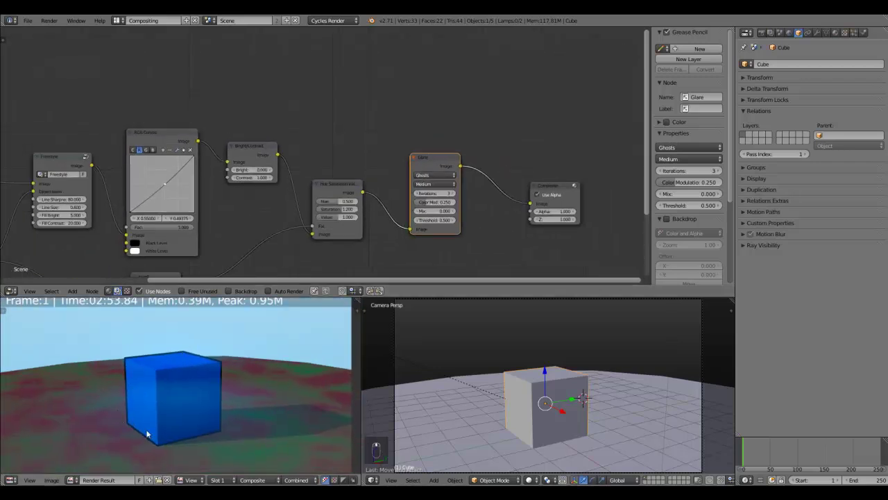
pyautogui.scroll(-1, 224, 323)
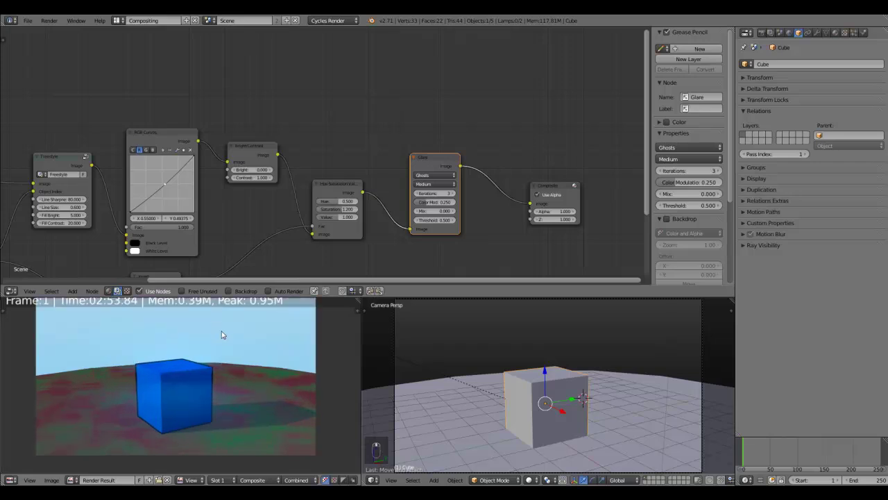
pyautogui.scroll(3, 252, 201)
# - Move the Freestyle group node closer to the Render Layers node and open the group for editing
pyautogui.moveTo(224, 128); pyautogui.dragTo(319, 111, button='middle')
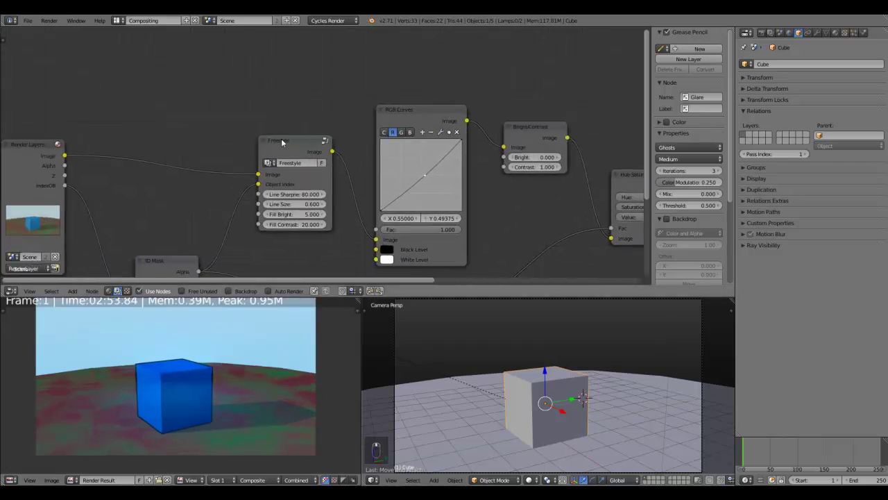
pyautogui.moveTo(282, 140); pyautogui.dragTo(252, 141)
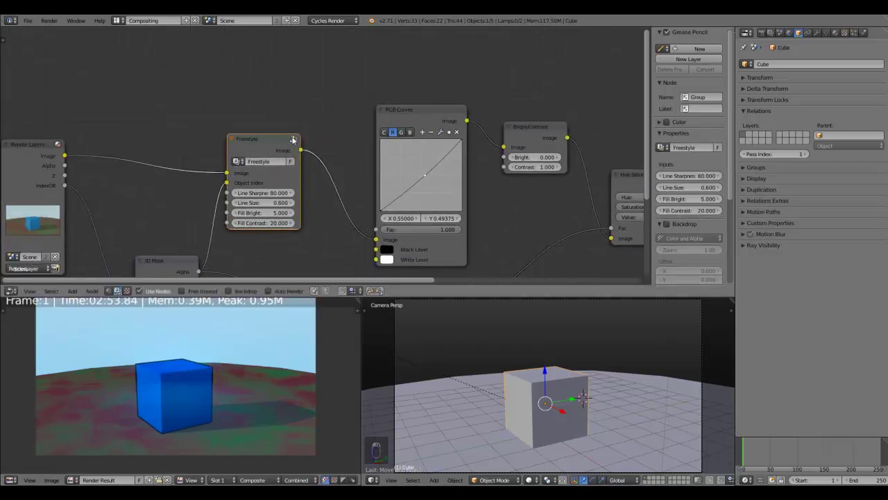
pyautogui.scroll(2, 268, 143)
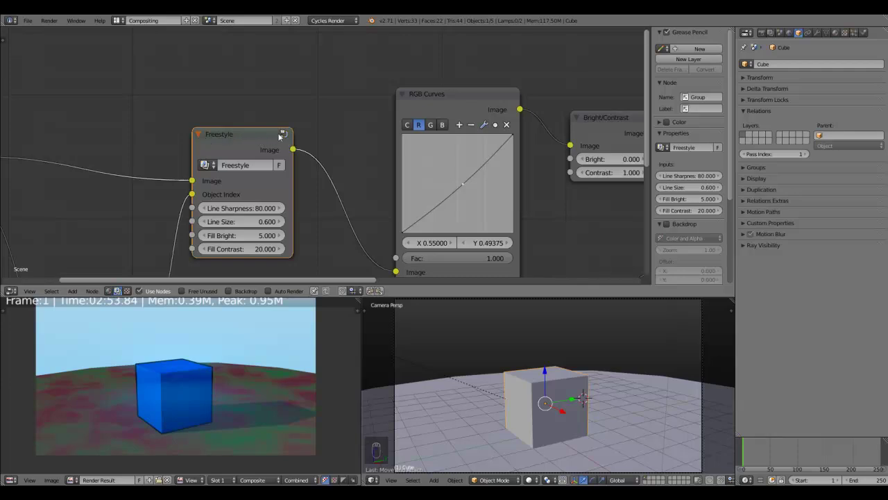
pyautogui.click(282, 135)
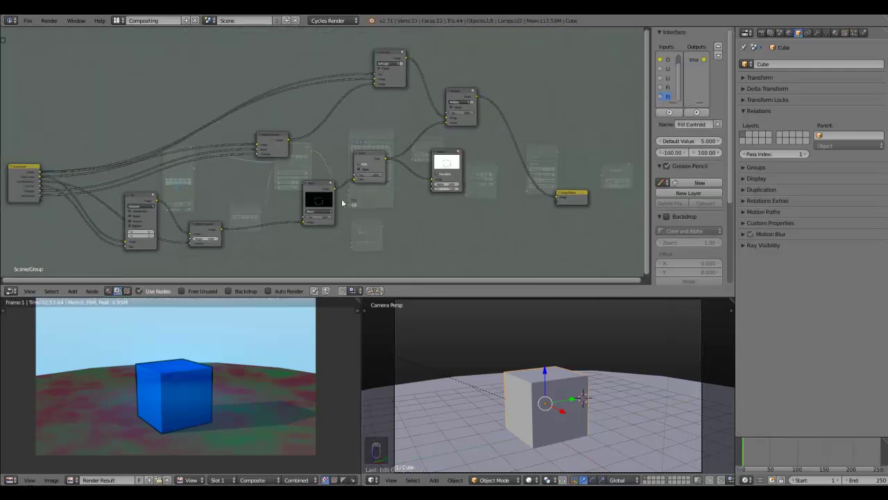
# - Inside the Freestyle group, bypass the Invert node by linking the Kirsch filter's Image output to the Multiply node's second Image input
pyautogui.moveTo(405, 204); pyautogui.dragTo(266, 202, button='middle')
pyautogui.scroll(13, 268, 200)
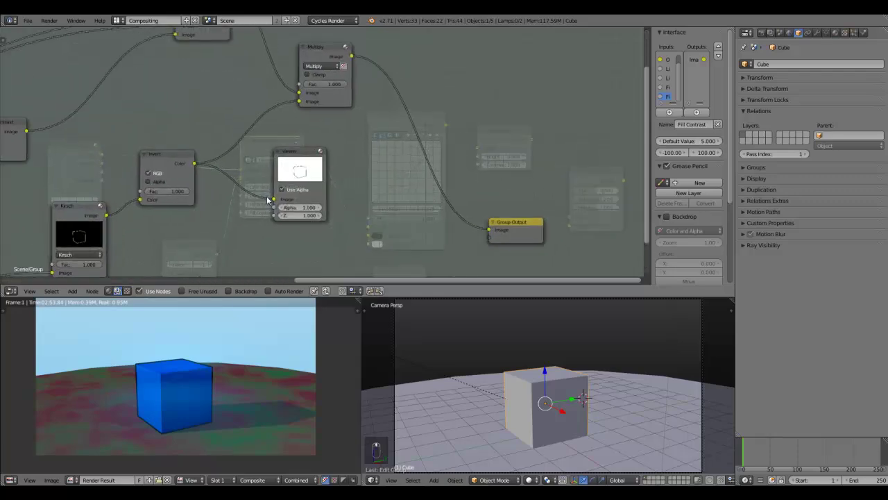
pyautogui.moveTo(185, 160); pyautogui.dragTo(451, 176, button='middle')
pyautogui.moveTo(306, 211); pyautogui.dragTo(420, 131, button='middle')
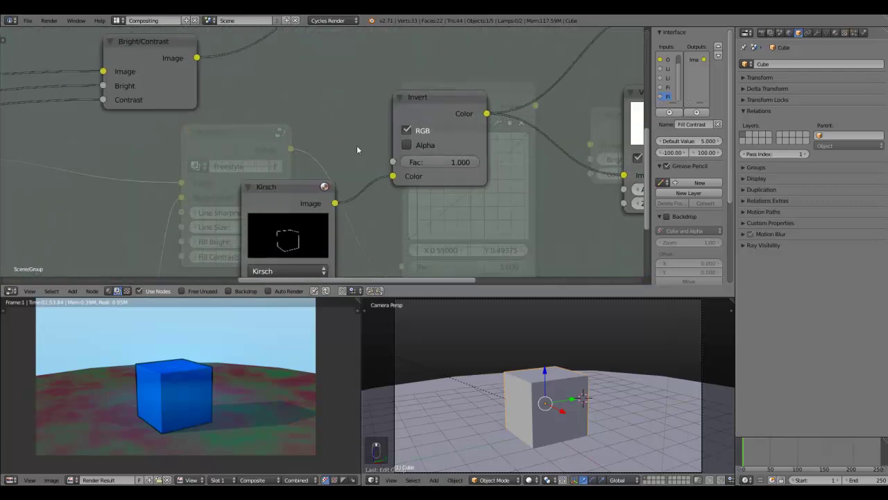
pyautogui.moveTo(279, 184); pyautogui.dragTo(302, 161, button='middle')
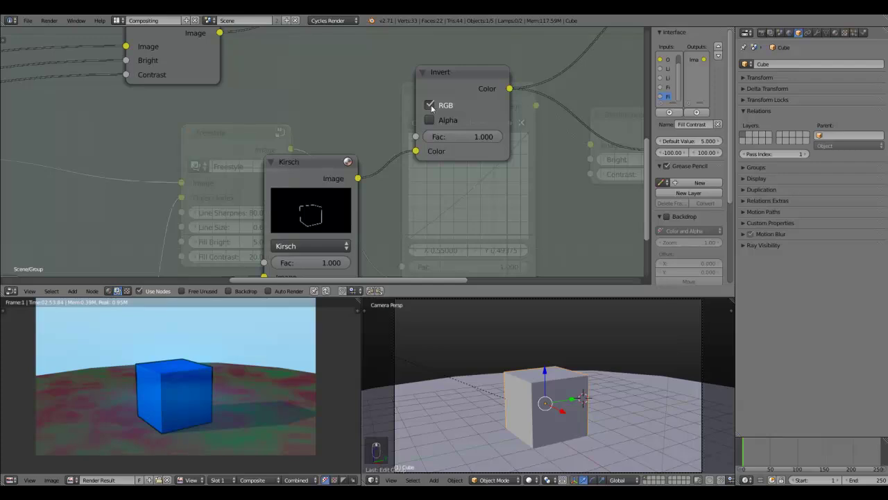
pyautogui.moveTo(436, 145); pyautogui.dragTo(249, 231, button='middle')
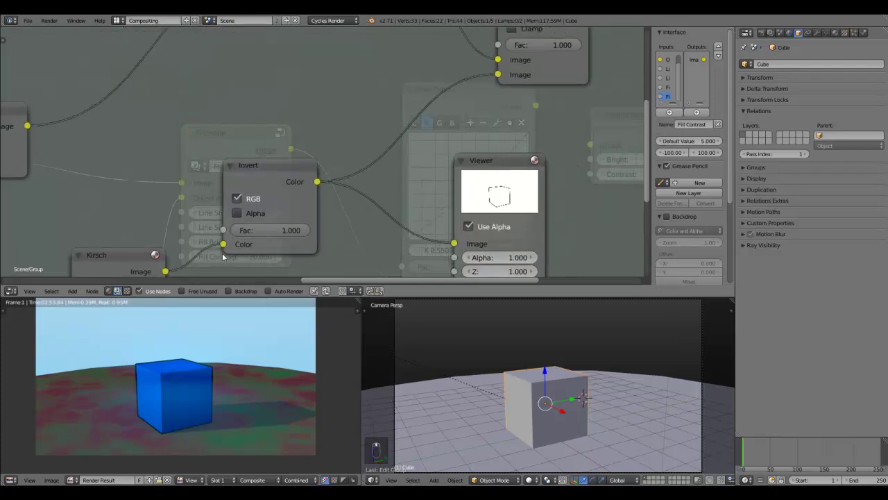
pyautogui.moveTo(223, 244); pyautogui.dragTo(494, 75)
# - Change the group's Multiply mix node to Add blending and inspect the outline in the render
pyautogui.moveTo(391, 131); pyautogui.dragTo(262, 279, button='middle')
pyautogui.click(413, 162)
pyautogui.click(392, 191)
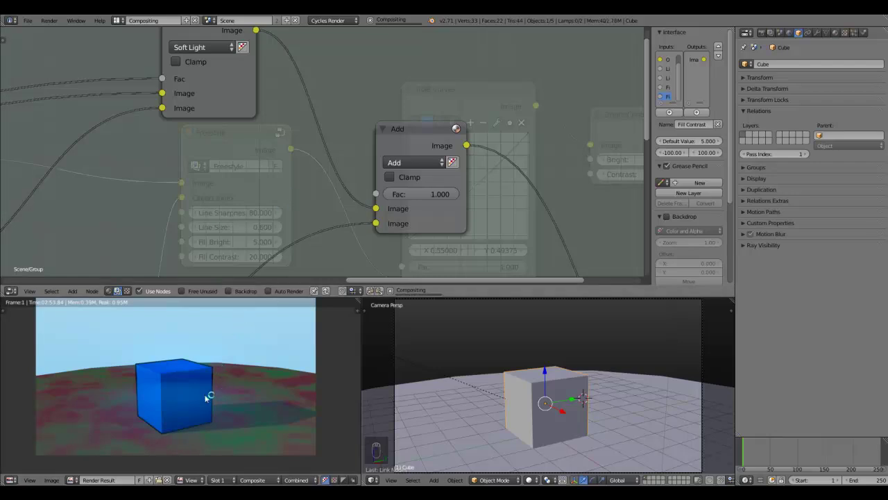
pyautogui.scroll(2, 214, 396)
pyautogui.scroll(-4, 214, 396)
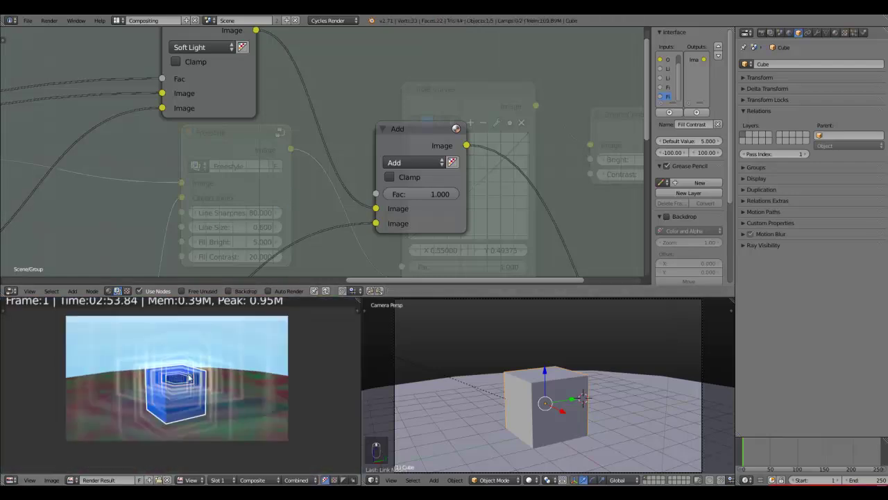
pyautogui.scroll(3, 202, 382)
pyautogui.moveTo(170, 337); pyautogui.dragTo(176, 359, button='middle')
pyautogui.scroll(-2, 177, 359)
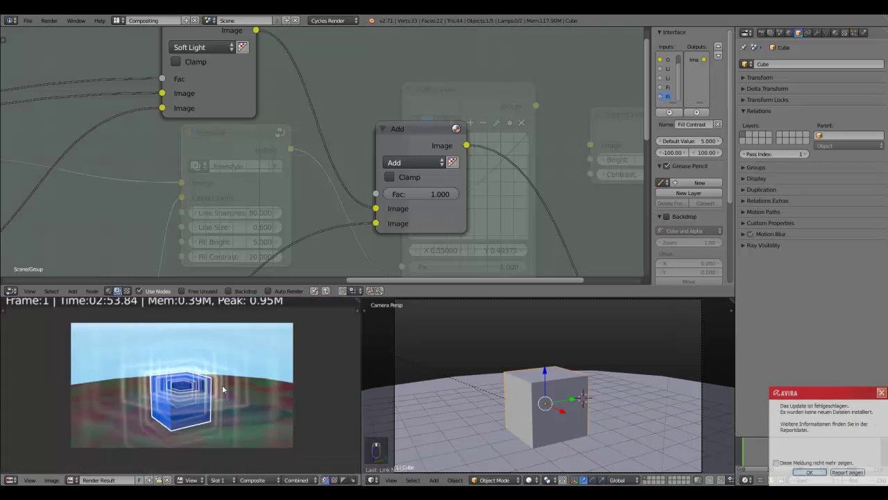
# - Leave the Freestyle group by switching to the material nodes and back, and return to the Glare node in the main compositing tree
pyautogui.click(108, 290)
pyautogui.press('Home')
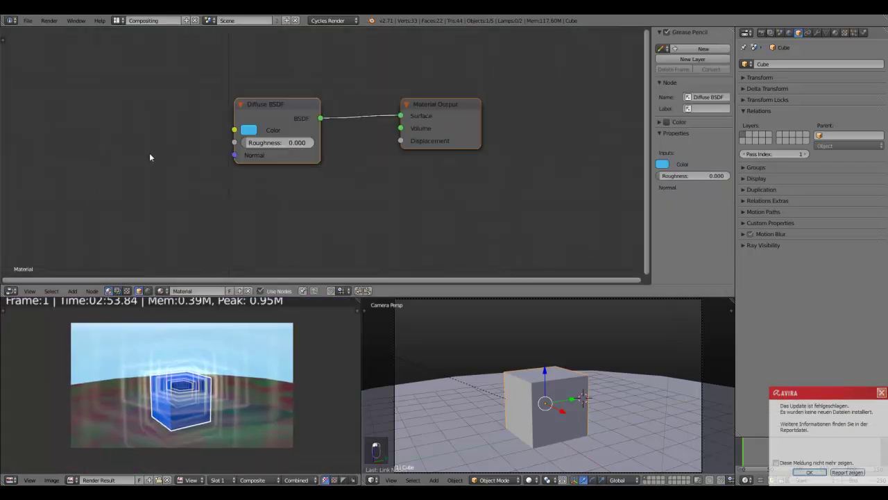
pyautogui.click(118, 290)
pyautogui.press('Home')
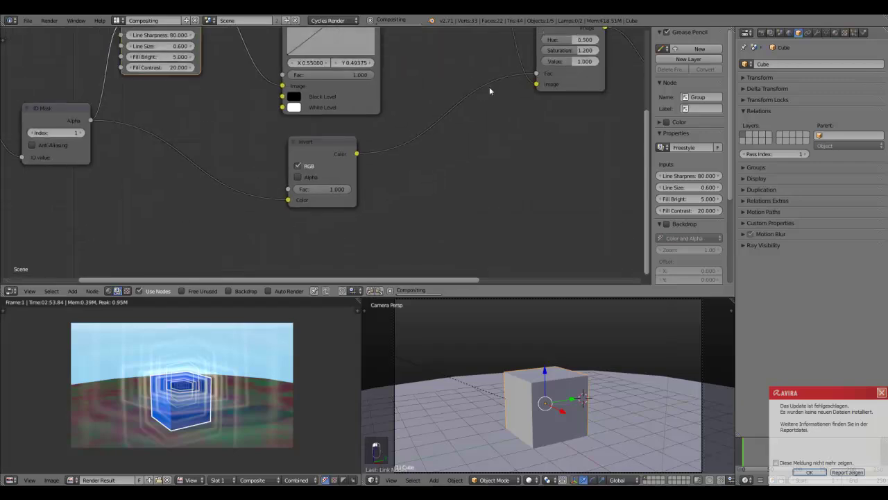
pyautogui.moveTo(416, 218); pyautogui.dragTo(343, 212, button='middle')
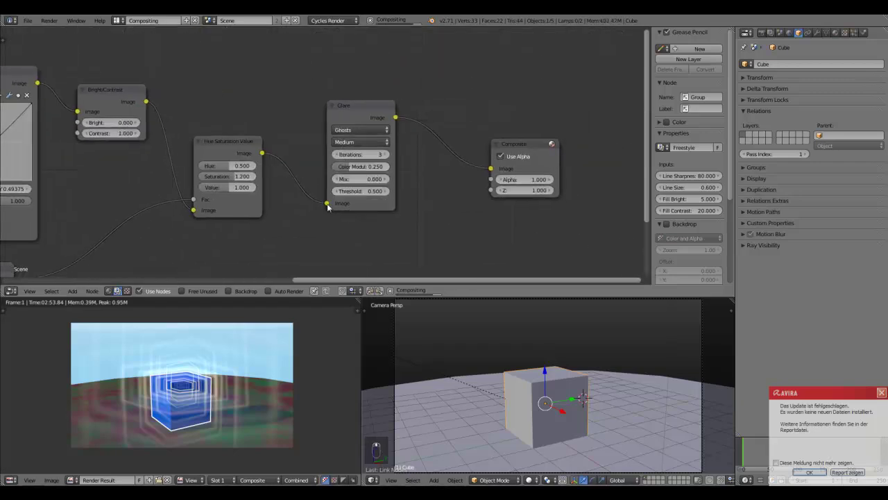
# - Link the Hue Saturation Value output directly to the Composite node, delete the Glare node, and check the render
pyautogui.moveTo(358, 192); pyautogui.dragTo(416, 191)
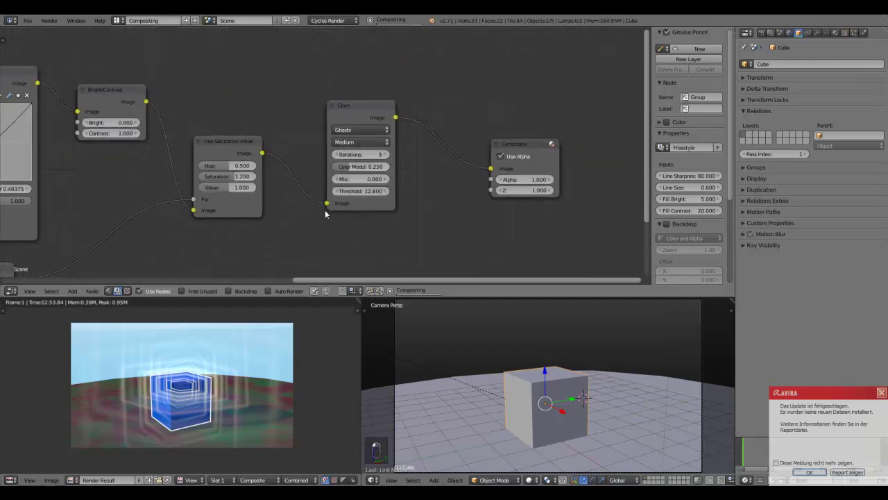
pyautogui.moveTo(325, 203); pyautogui.dragTo(490, 168)
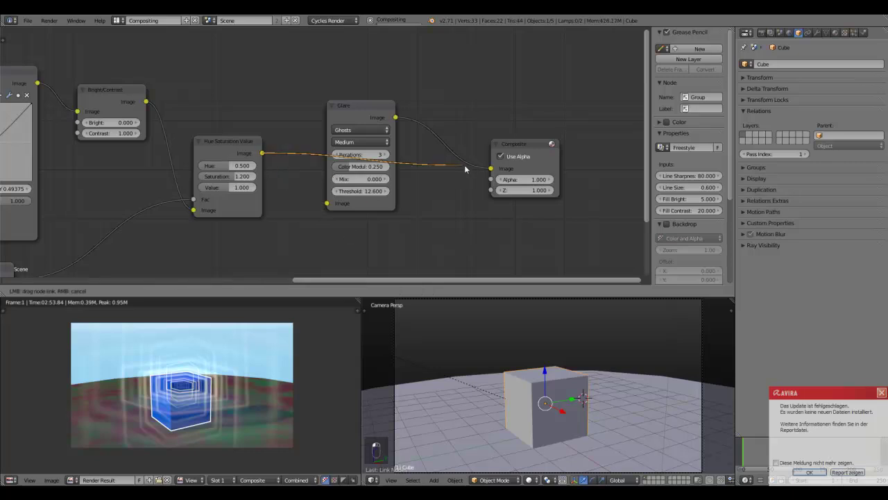
pyautogui.click(367, 108)
pyautogui.press('Delete')
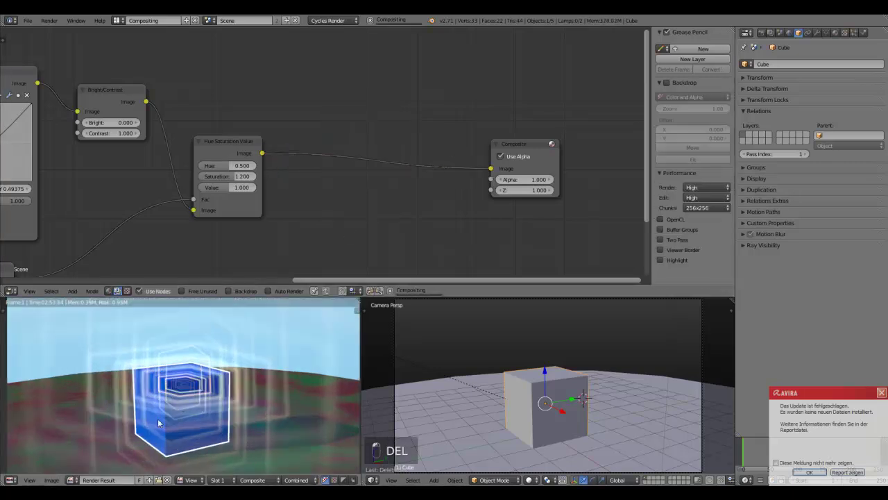
pyautogui.scroll(-3, 161, 397)
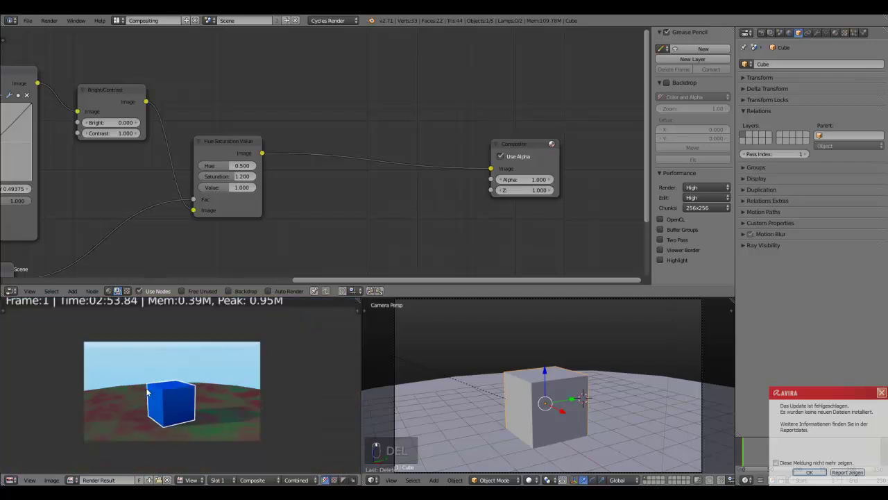
# - Set Fill Bright to 20 on the Freestyle group node
pyautogui.moveTo(285, 215); pyautogui.dragTo(514, 187, button='middle')
pyautogui.scroll(2, 206, 184)
pyautogui.moveTo(203, 185); pyautogui.dragTo(294, 194, button='middle')
pyautogui.click(350, 151)
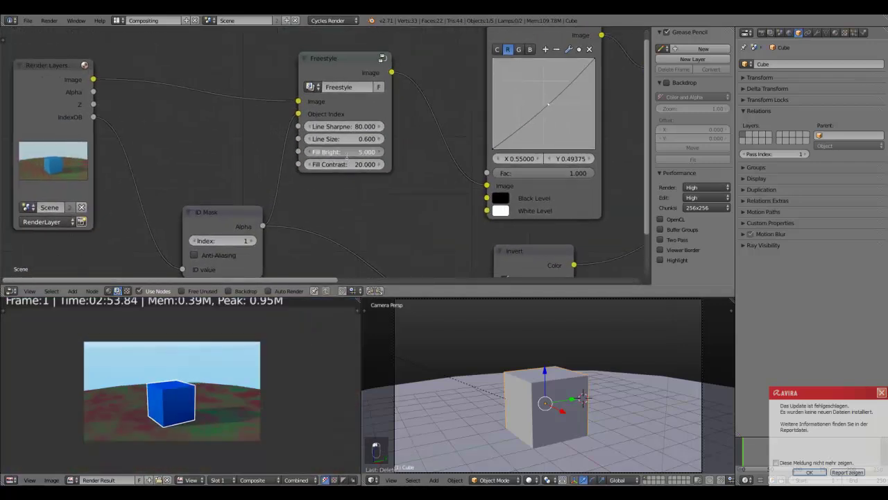
pyautogui.write('20')
pyautogui.press('Return')
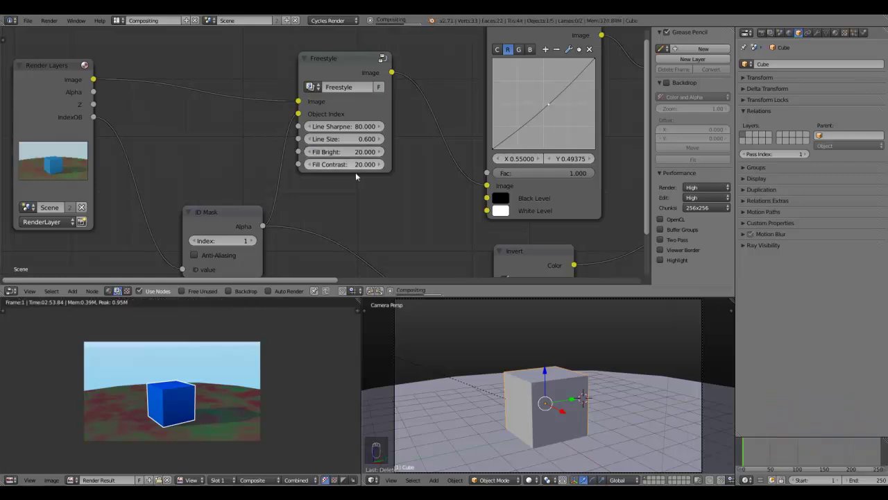
# - Set the Freestyle node's Fill Contrast to 1 and inspect the cube's outline and fill in the render
pyautogui.click(346, 162)
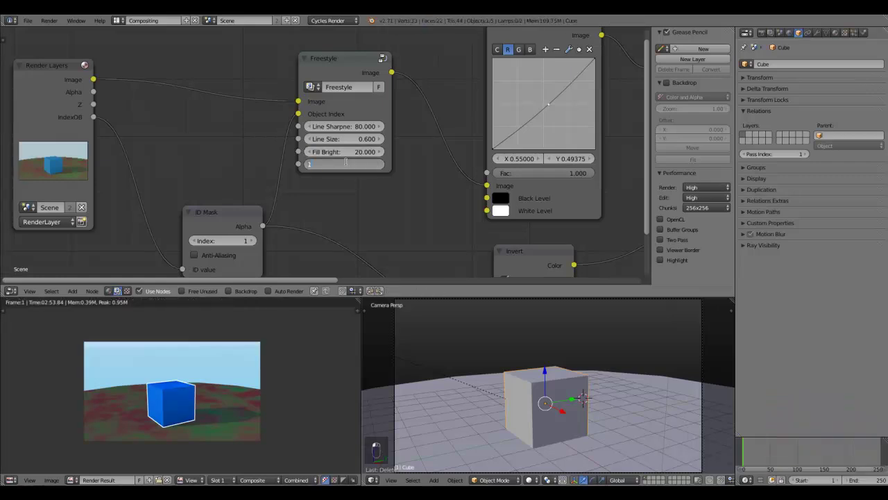
pyautogui.press('Return')
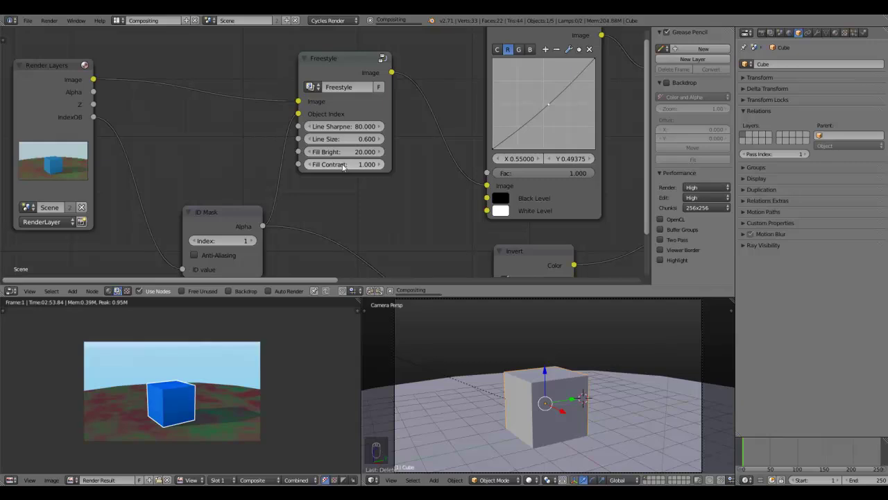
pyautogui.scroll(3, 171, 409)
pyautogui.scroll(-4, 174, 406)
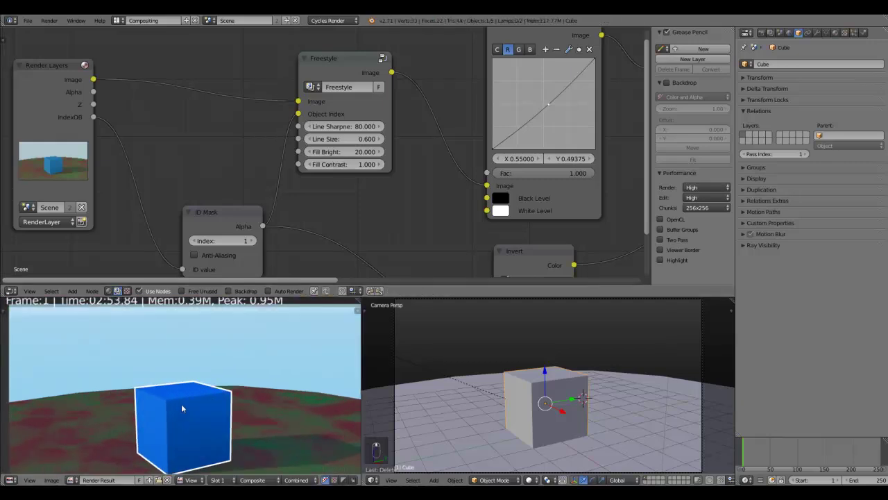
pyautogui.scroll(1, 147, 357)
# - Inside the Freestyle group, reinsert the Invert node between the Kirsch filter and the Add node's second Image input
pyautogui.moveTo(327, 133); pyautogui.dragTo(214, 215, button='middle')
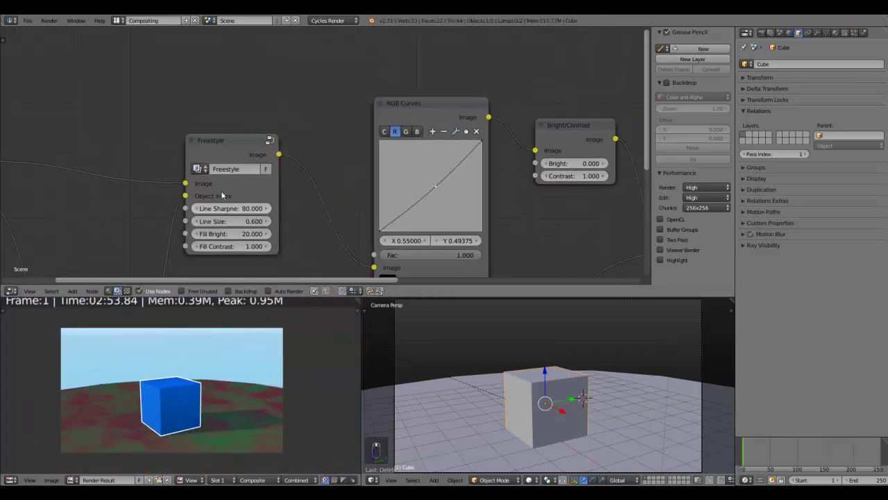
pyautogui.click(270, 140)
pyautogui.moveTo(576, 139); pyautogui.dragTo(252, 137, button='middle')
pyautogui.scroll(-4, 295, 176)
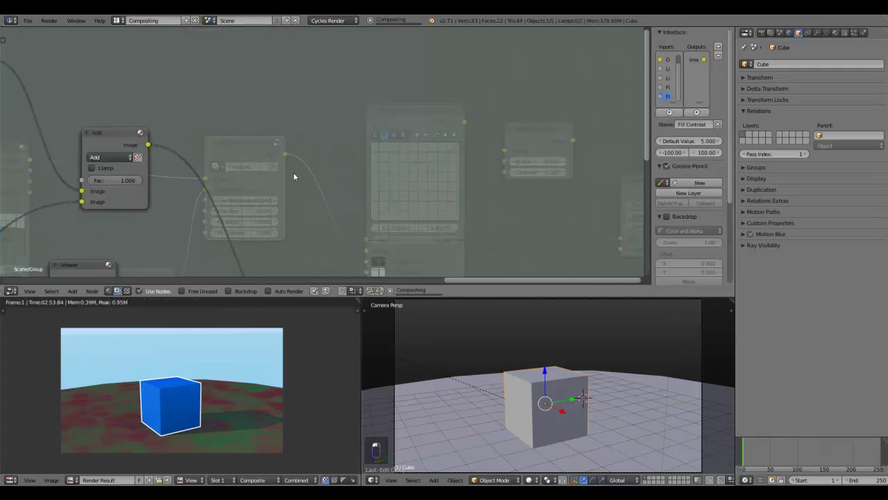
pyautogui.moveTo(324, 176); pyautogui.dragTo(347, 139, button='middle')
pyautogui.moveTo(214, 191); pyautogui.dragTo(511, 157, button='middle')
pyautogui.scroll(3, 352, 197)
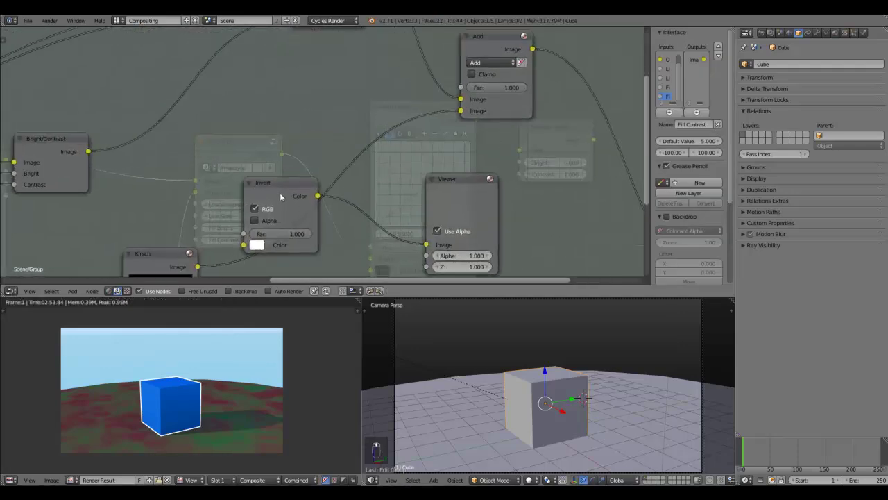
pyautogui.moveTo(281, 197); pyautogui.dragTo(227, 151)
pyautogui.moveTo(152, 198); pyautogui.dragTo(184, 207, button='middle')
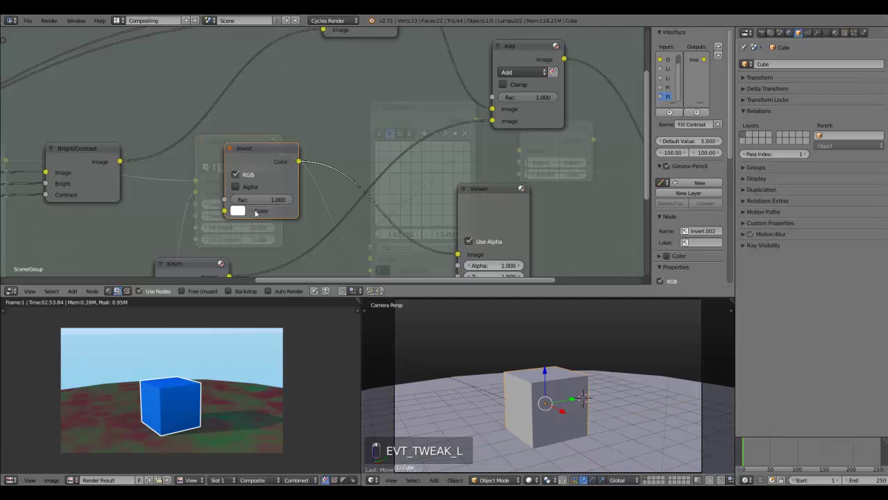
pyautogui.moveTo(255, 152); pyautogui.dragTo(364, 160)
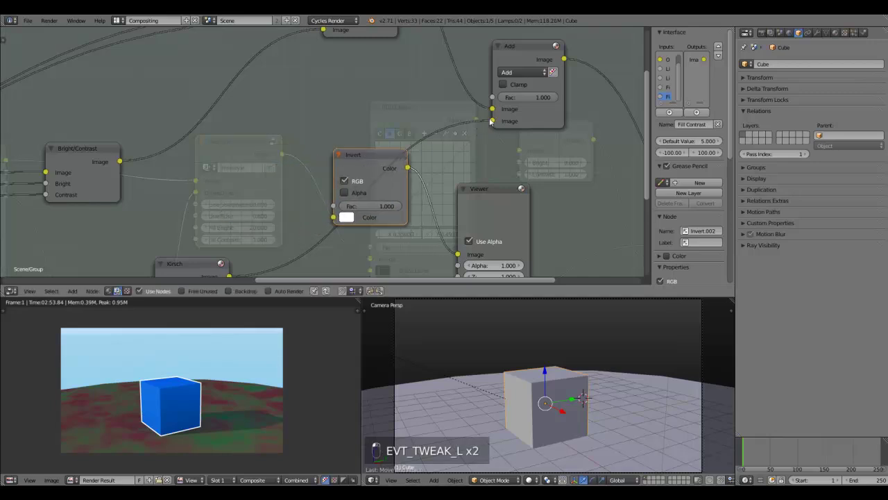
pyautogui.moveTo(490, 122); pyautogui.dragTo(489, 133)
# - Change the group's Add mix node to Multiply blending and return to the Freestyle node in the main compositing tree
pyautogui.click(516, 73)
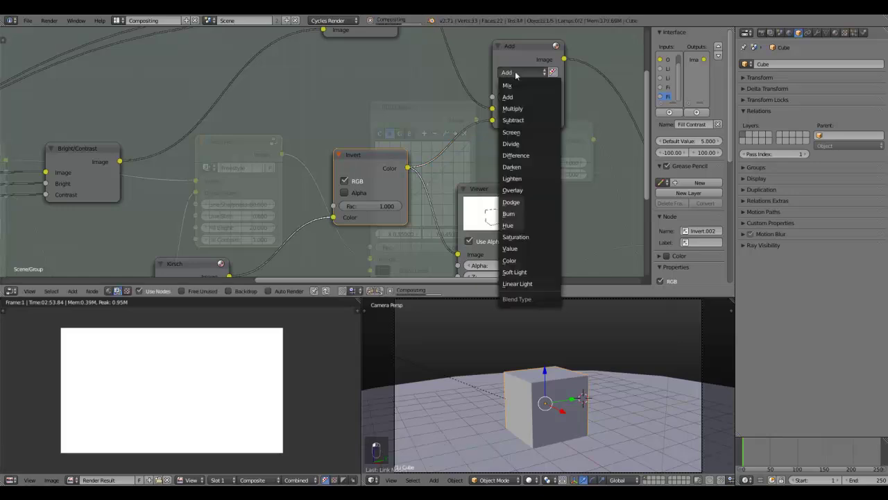
pyautogui.click(515, 109)
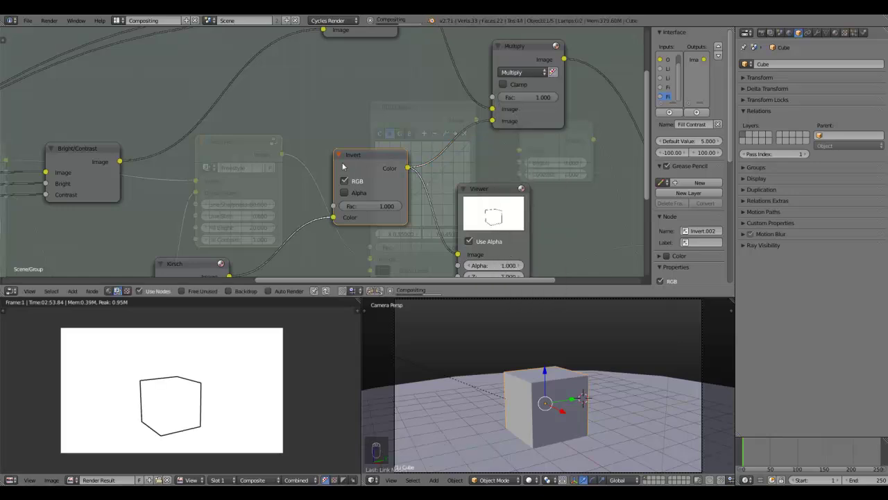
pyautogui.click(109, 291)
pyautogui.scroll(-5, 335, 149)
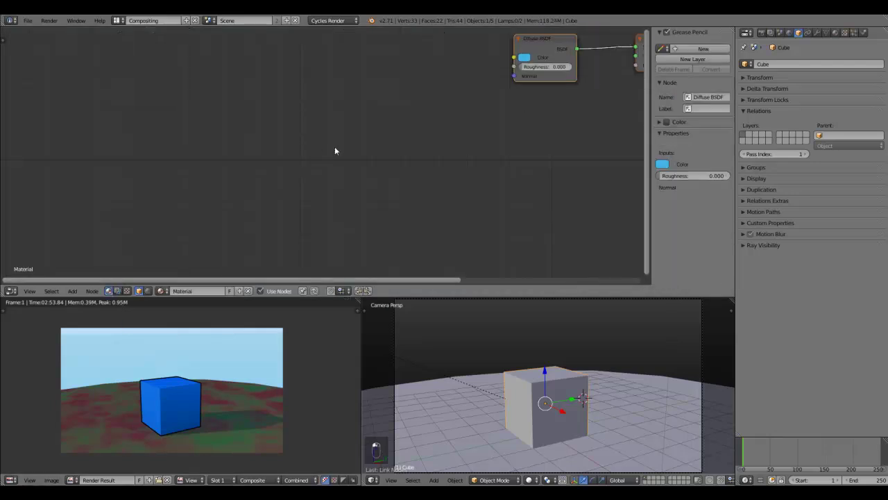
pyautogui.click(118, 295)
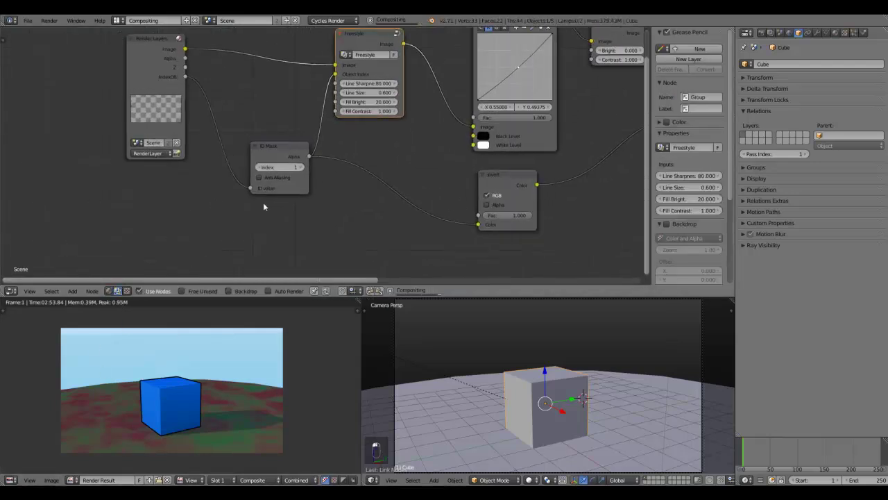
pyautogui.scroll(2, 263, 206)
pyautogui.moveTo(391, 160); pyautogui.dragTo(229, 242, button='middle')
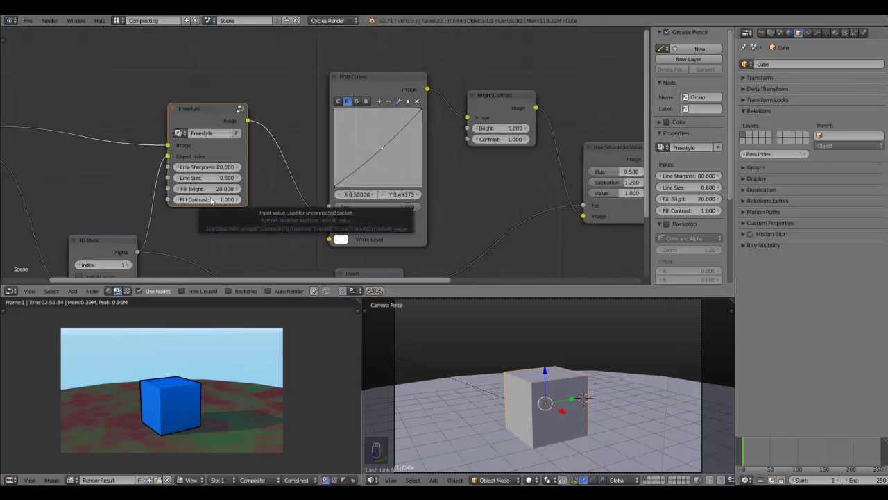
# - Tidy the main tree by moving the Freestyle node slightly lower and the ID Mask node closer to Render Layers
pyautogui.moveTo(216, 207); pyautogui.dragTo(230, 198, button='middle')
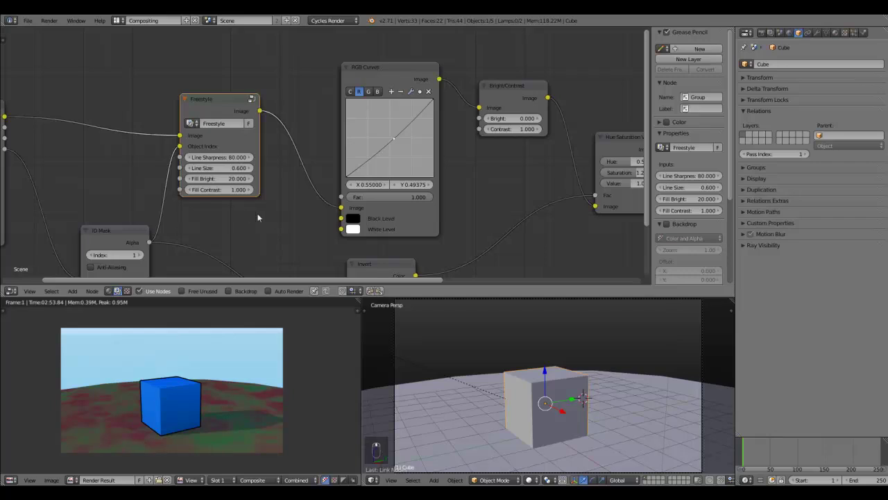
pyautogui.moveTo(250, 205); pyautogui.dragTo(316, 193, button='middle')
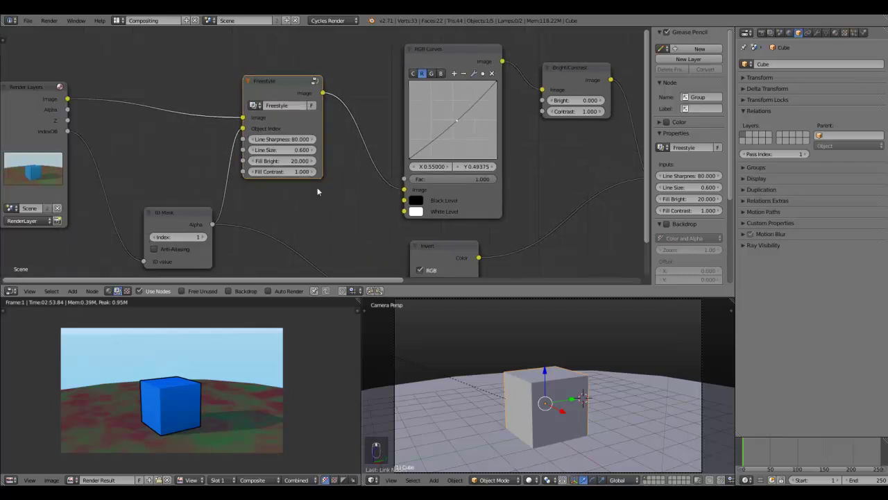
pyautogui.scroll(-2, 316, 193)
pyautogui.moveTo(256, 201); pyautogui.dragTo(232, 204, button='middle')
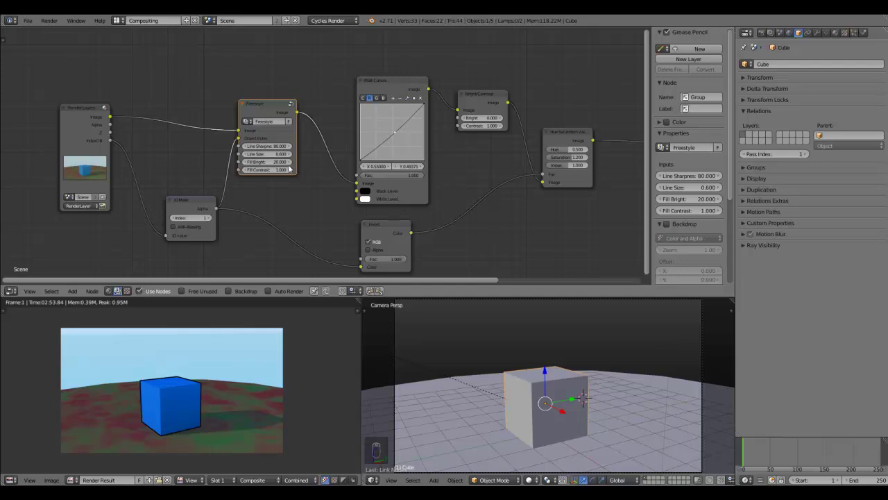
pyautogui.moveTo(261, 111); pyautogui.dragTo(264, 128)
pyautogui.moveTo(196, 198); pyautogui.dragTo(175, 175)
# - Move the Composite node close beside the Hue Saturation Value node and bring the whole node tree into view
pyautogui.moveTo(446, 169); pyautogui.dragTo(317, 180, button='middle')
pyautogui.scroll(-2, 317, 180)
pyautogui.moveTo(378, 182); pyautogui.dragTo(428, 178, button='middle')
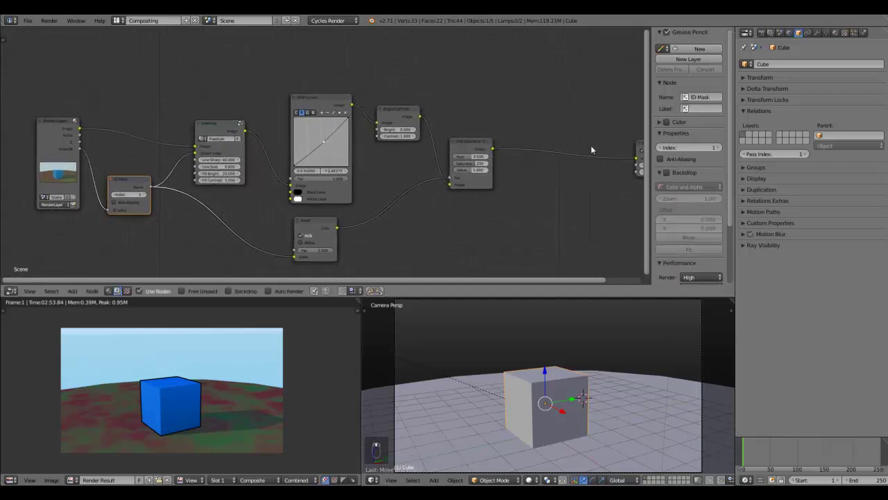
pyautogui.moveTo(592, 146); pyautogui.dragTo(515, 148, button='middle')
pyautogui.moveTo(571, 147); pyautogui.dragTo(453, 150)
pyautogui.moveTo(180, 208); pyautogui.dragTo(247, 209, button='middle')
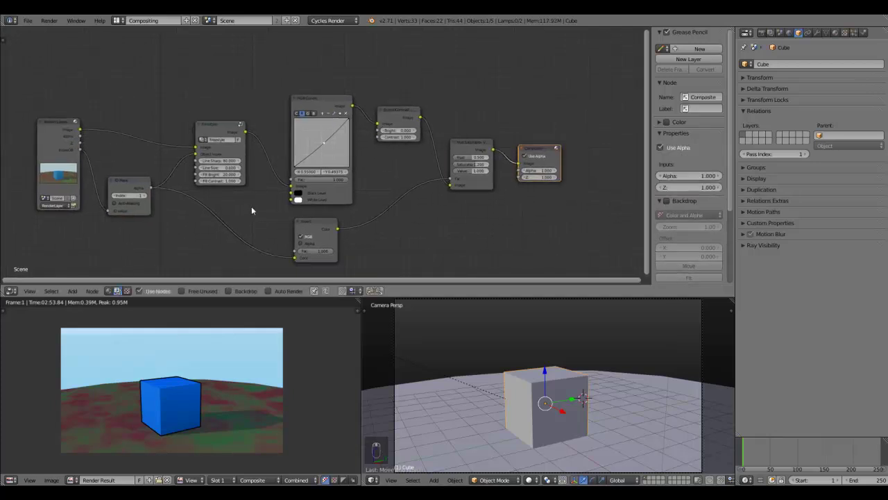
pyautogui.scroll(2, 254, 207)
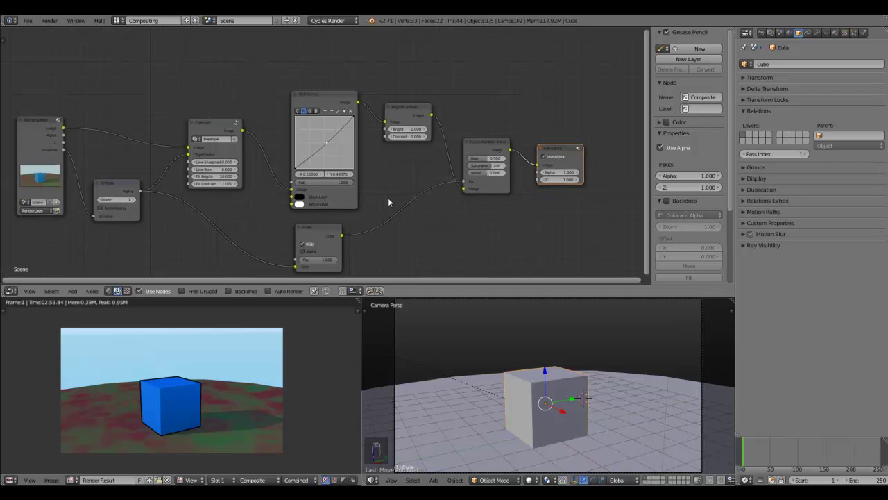
pyautogui.moveTo(389, 192); pyautogui.dragTo(390, 197, button='middle')
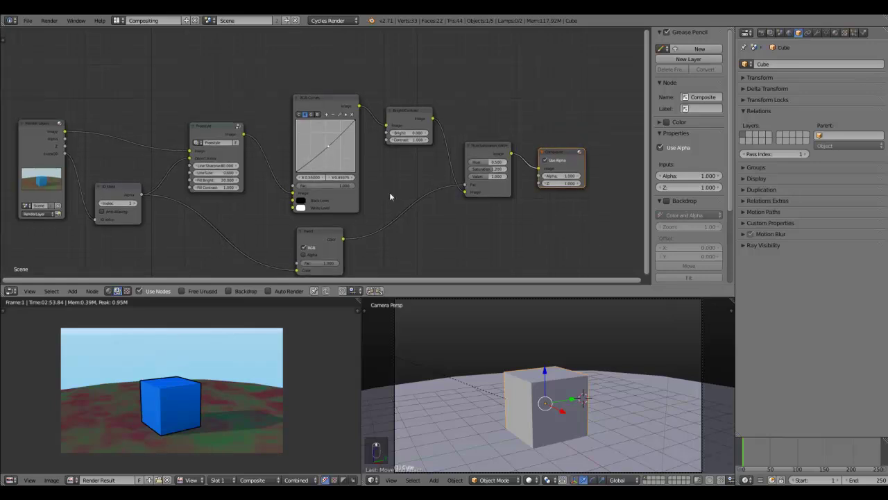